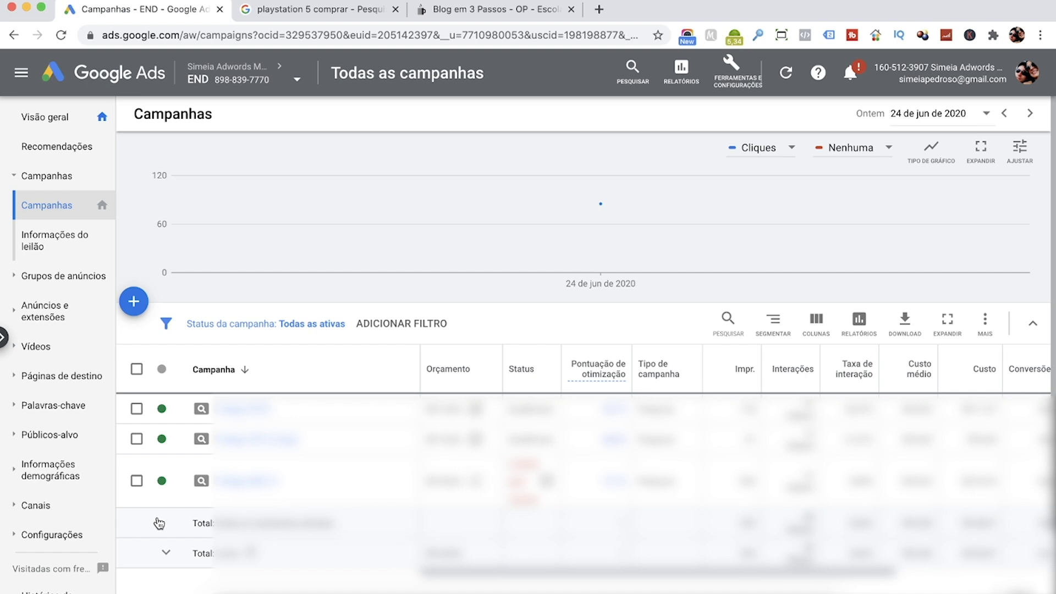
{"action": "left_click", "coordinate": [162, 481]}
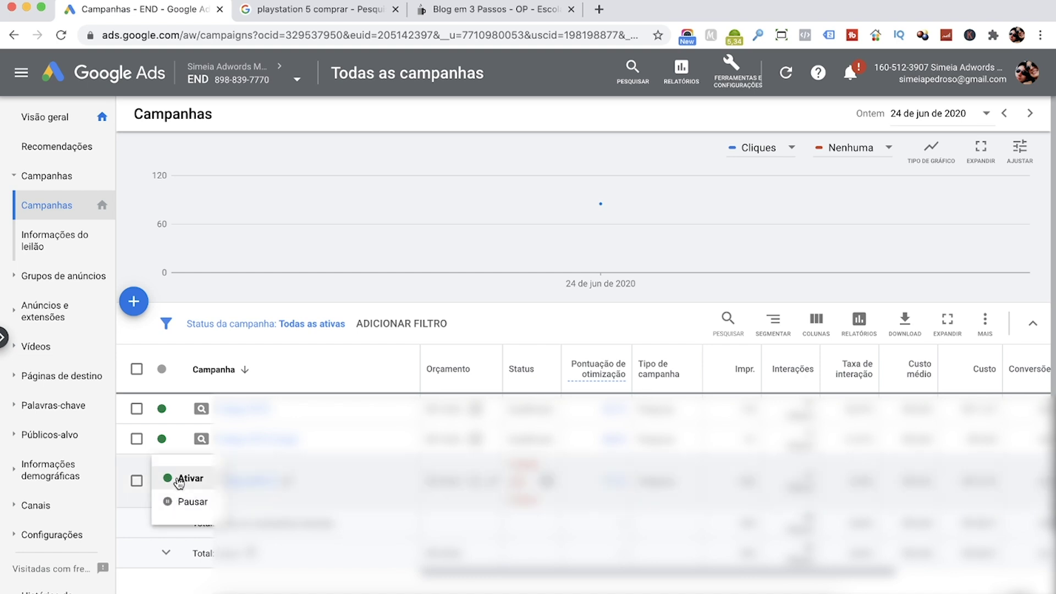
{"action": "left_click", "coordinate": [313, 236]}
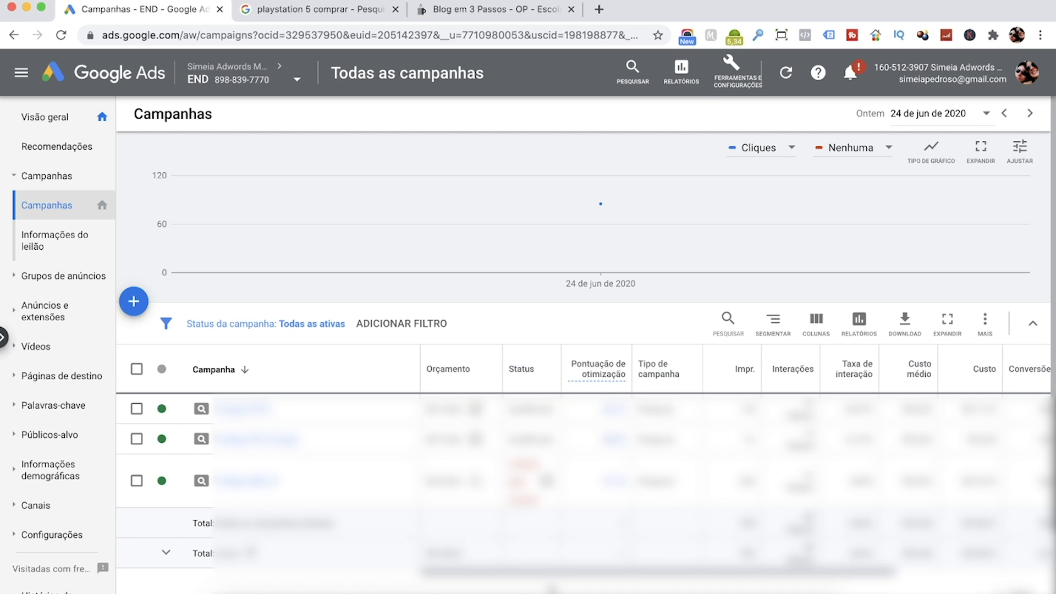
Start a new campaign without a goal, choosing the Vídeo type and the Campanha de vídeo personalizada subtype, and continue to its settings
{"action": "left_click", "coordinate": [134, 303]}
{"action": "left_click", "coordinate": [202, 355]}
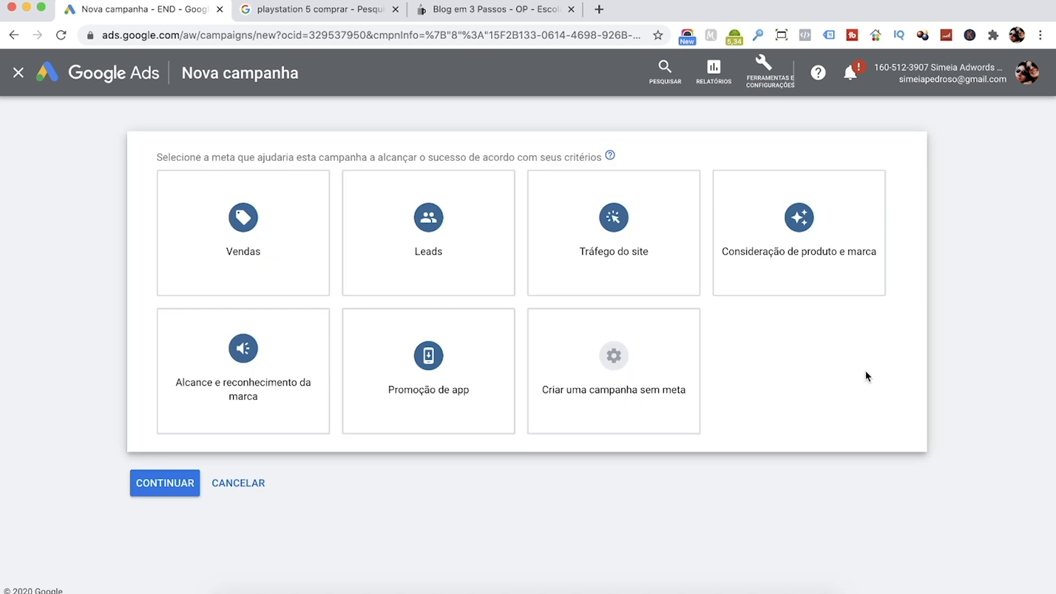
{"action": "left_click", "coordinate": [612, 362]}
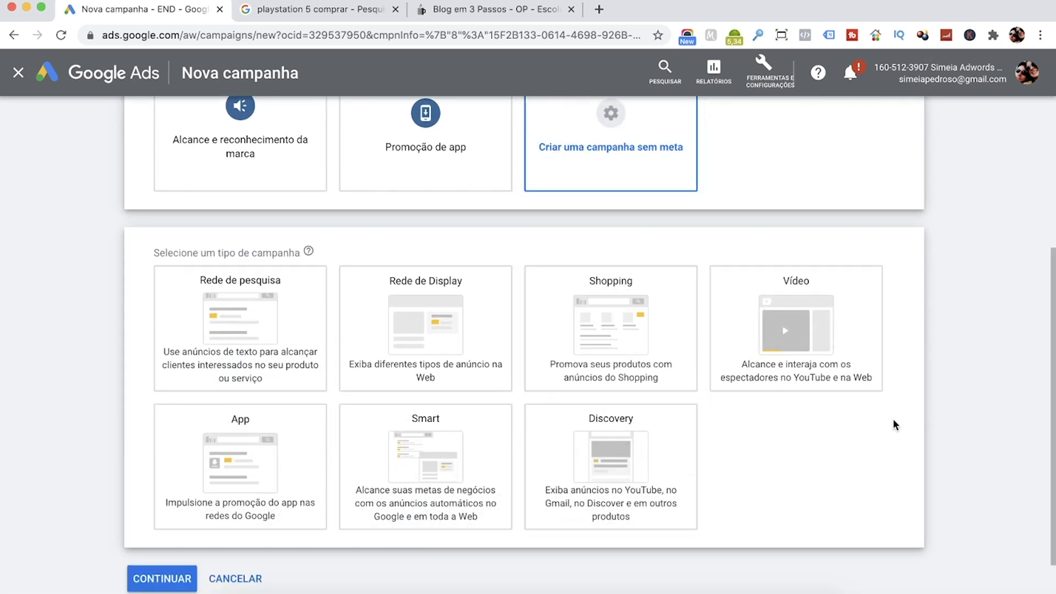
{"action": "left_click", "coordinate": [770, 330]}
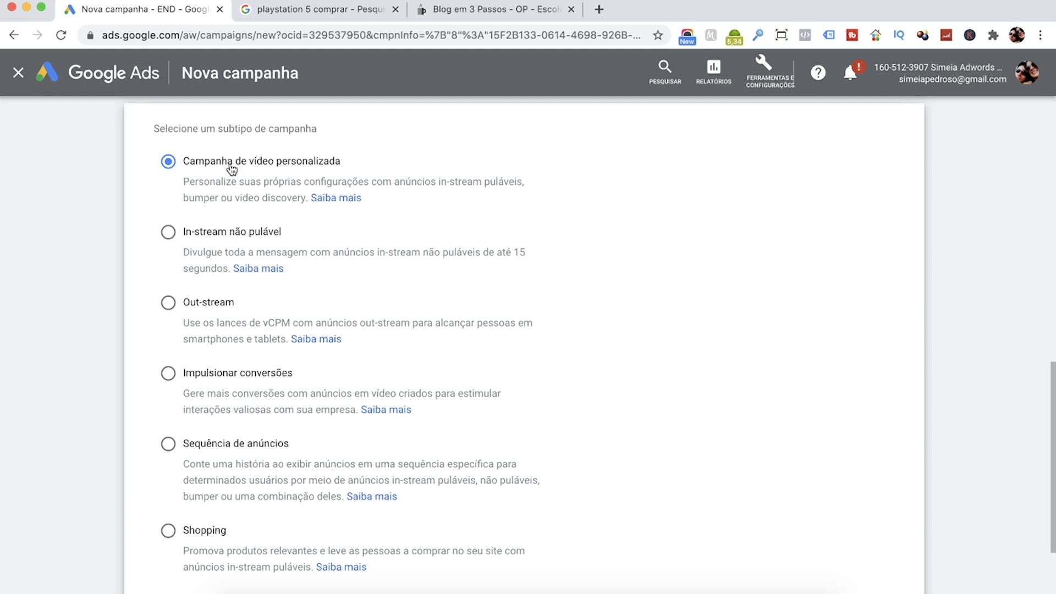
{"action": "scroll", "coordinate": [95, 240], "scroll_direction": "down", "scroll_amount": 2}
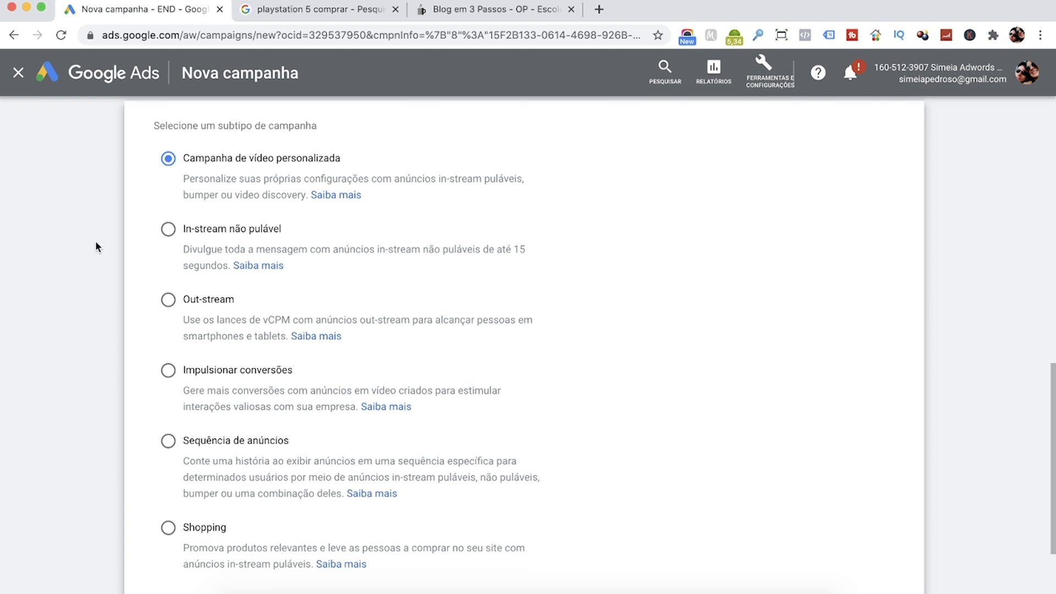
{"action": "scroll", "coordinate": [95, 240], "scroll_direction": "down", "scroll_amount": 1}
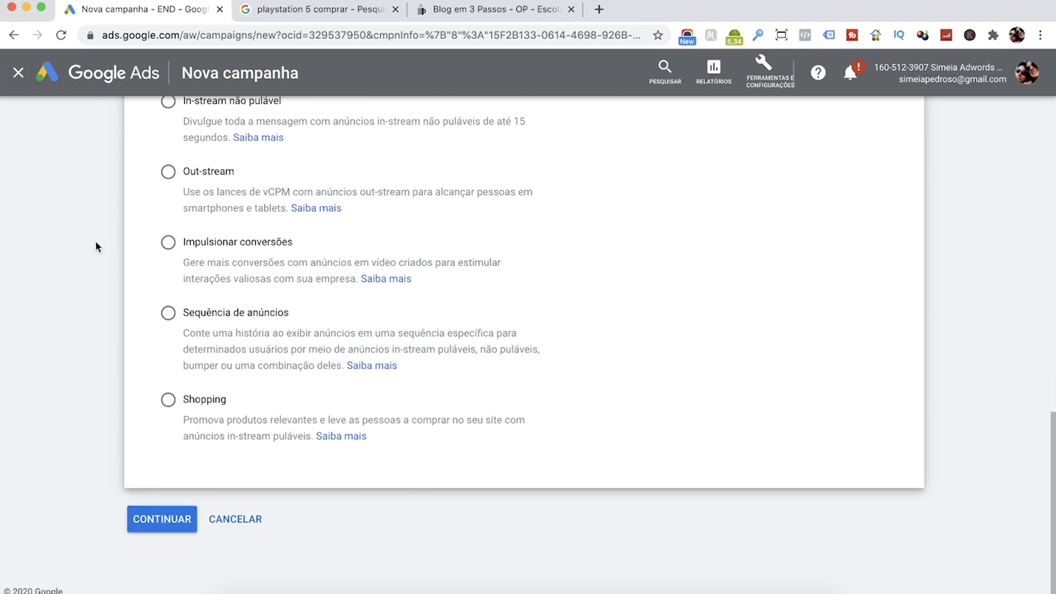
{"action": "left_click", "coordinate": [151, 523]}
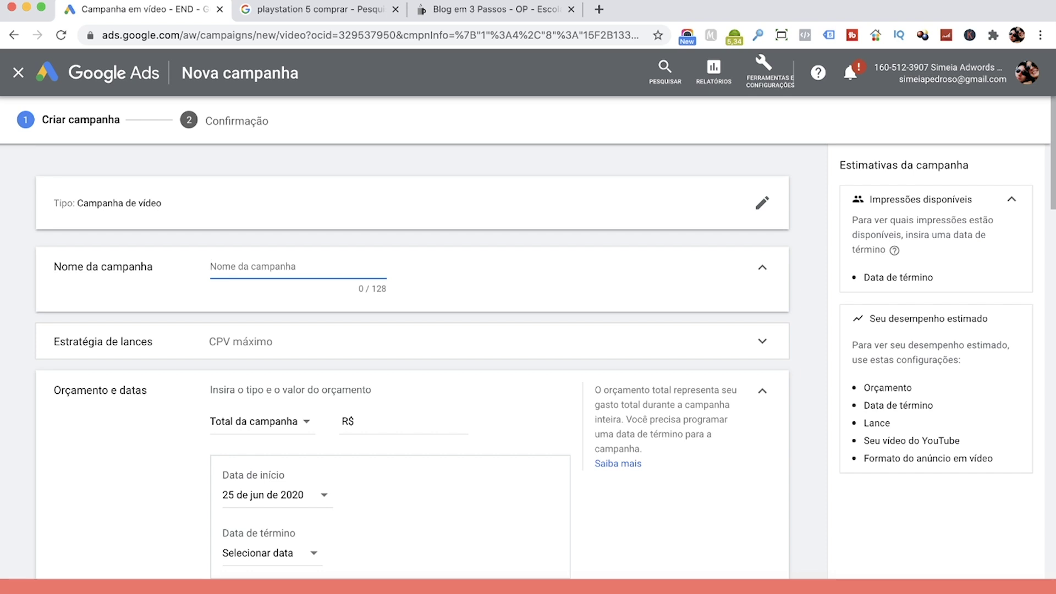
Name the campaign "Youtube Video - Formação Insta e Face"
{"action": "type", "text": "Form"}
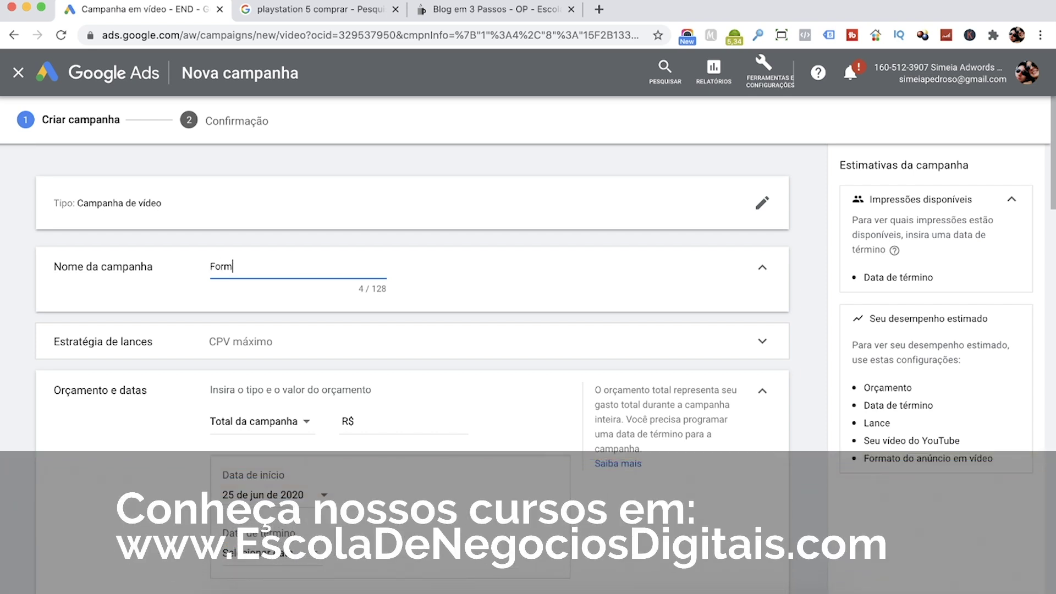
{"action": "type", "text": "acao Insta e Face"}
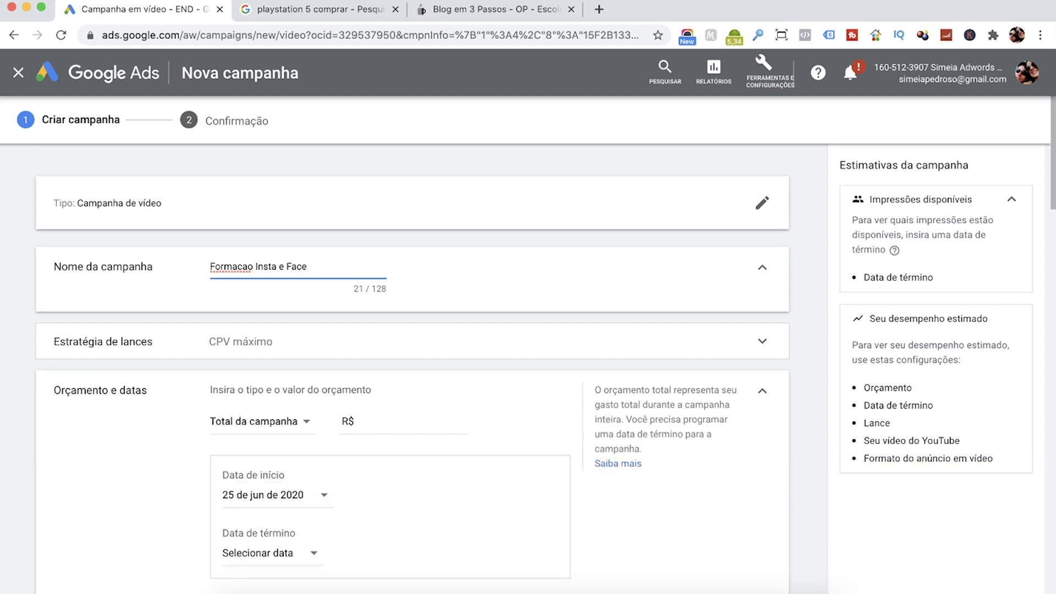
{"action": "type", "text": "Youtube Vide"}
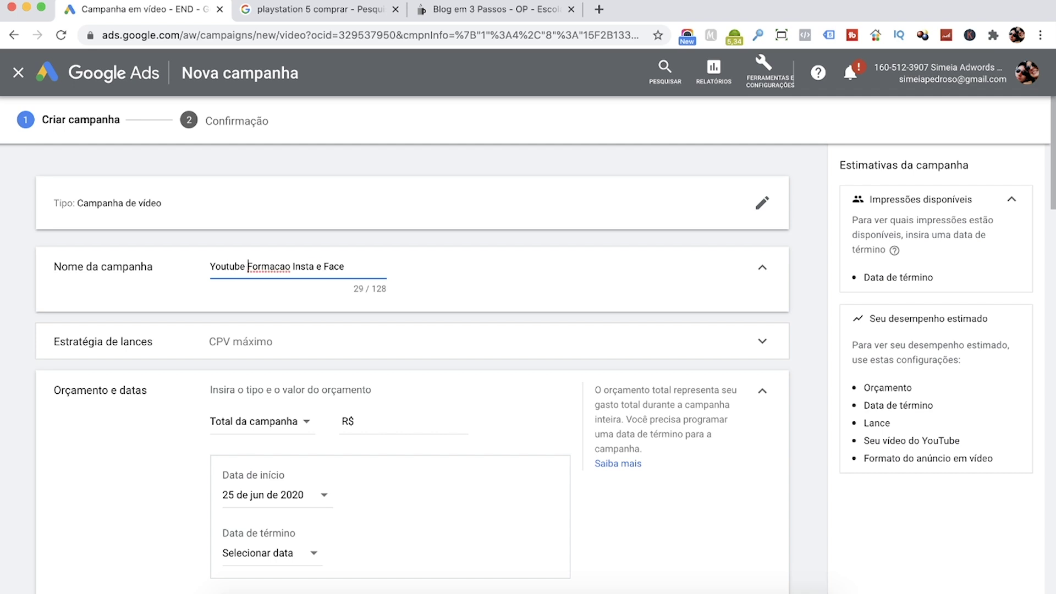
{"action": "type", "text": "o -"}
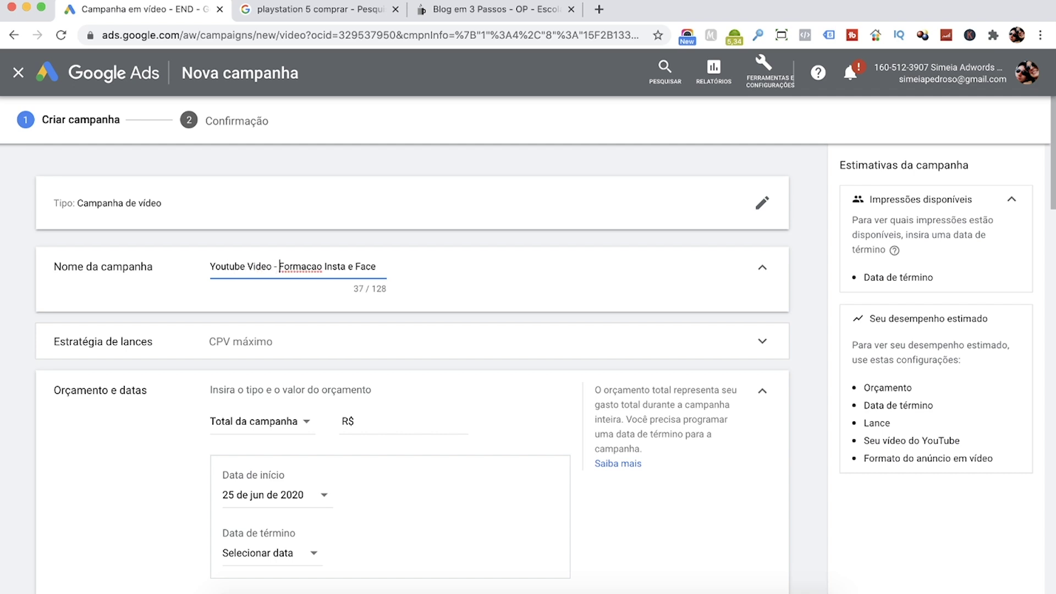
{"action": "left_click_drag", "start_coordinate": [316, 267], "coordinate": [306, 267]}
{"action": "type", "text": "çãã"}
{"action": "left_click_drag", "start_coordinate": [298, 266], "coordinate": [411, 274]}
{"action": "left_click", "coordinate": [282, 267]}
Open the bidding strategy settings and review the explanation of CPV máximo
{"action": "scroll", "coordinate": [193, 270], "scroll_direction": "down", "scroll_amount": 3}
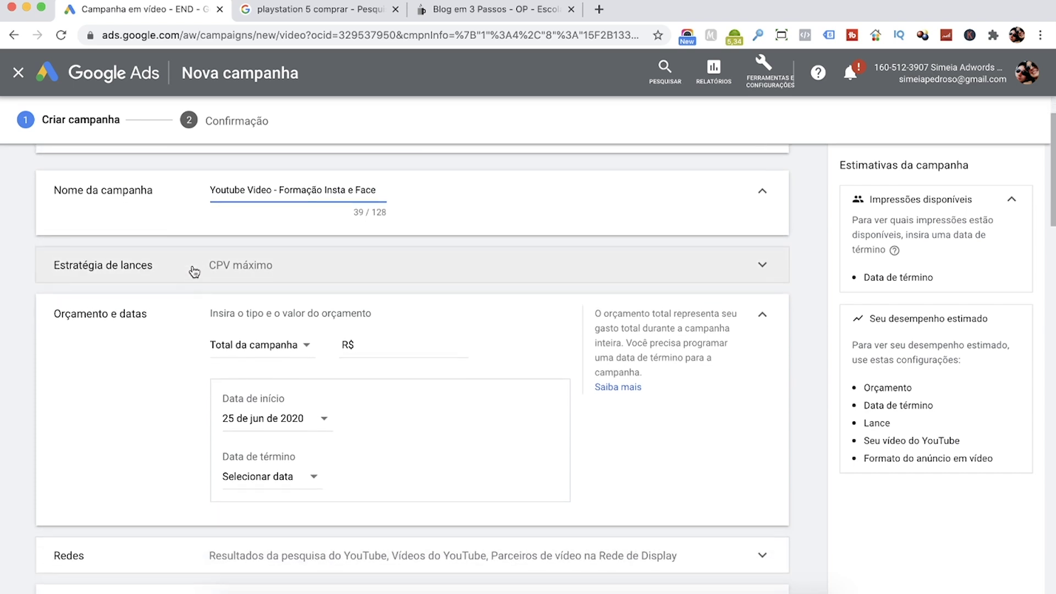
{"action": "left_click", "coordinate": [181, 255]}
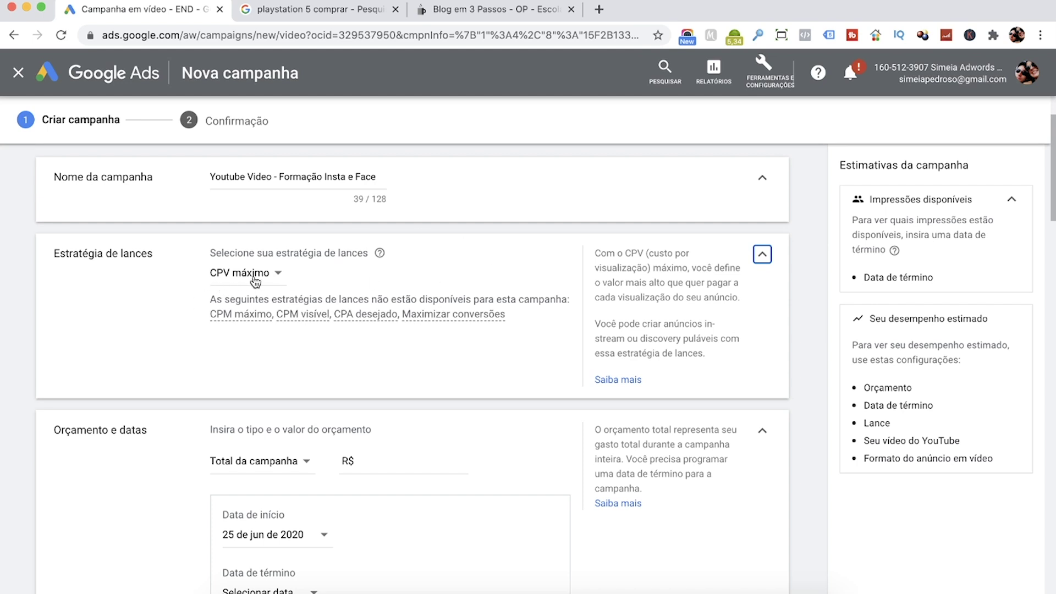
{"action": "left_click_drag", "start_coordinate": [654, 253], "coordinate": [649, 268]}
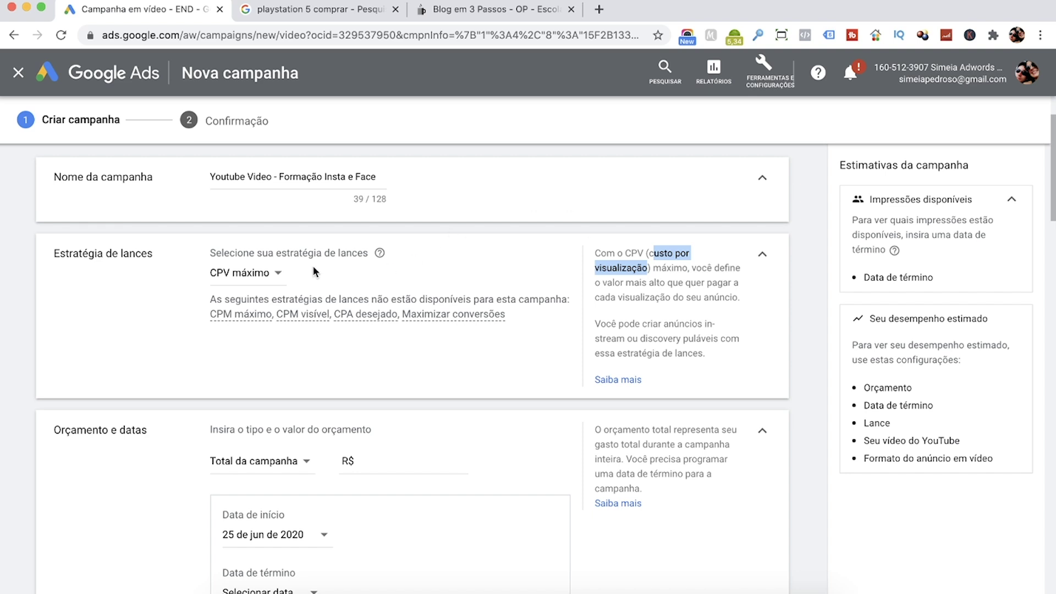
Try the CPM desejado bidding strategy, read its explanation, and return the strategy to CPV máximo
{"action": "left_click", "coordinate": [270, 274]}
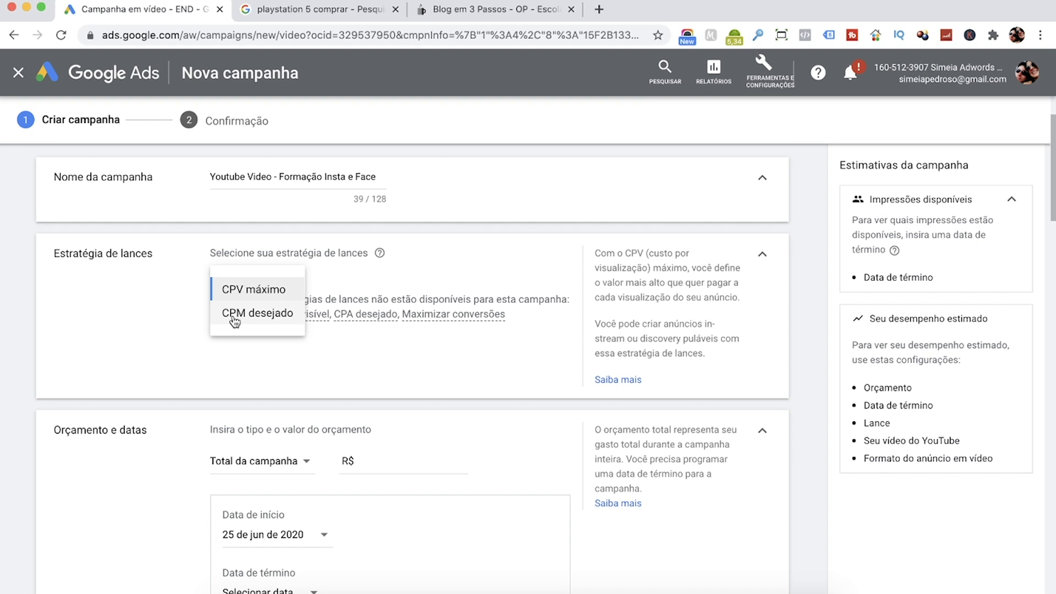
{"action": "left_click", "coordinate": [235, 319]}
{"action": "left_click_drag", "start_coordinate": [662, 253], "coordinate": [645, 268]}
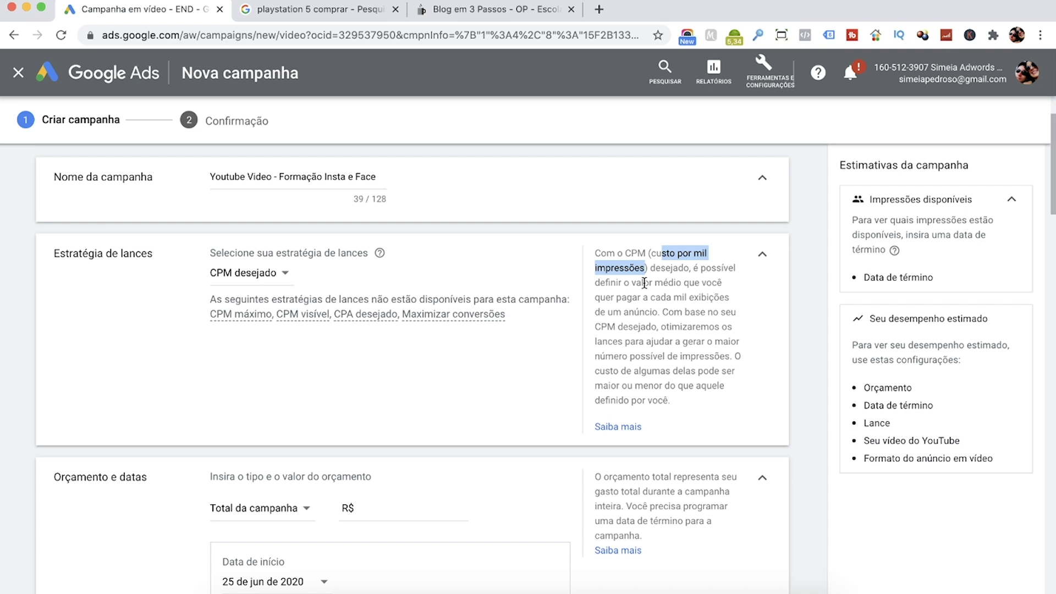
{"action": "scroll", "coordinate": [643, 282], "scroll_direction": "up", "scroll_amount": 3}
{"action": "scroll", "coordinate": [666, 347], "scroll_direction": "down", "scroll_amount": 2}
{"action": "left_click_drag", "start_coordinate": [655, 337], "coordinate": [653, 353]}
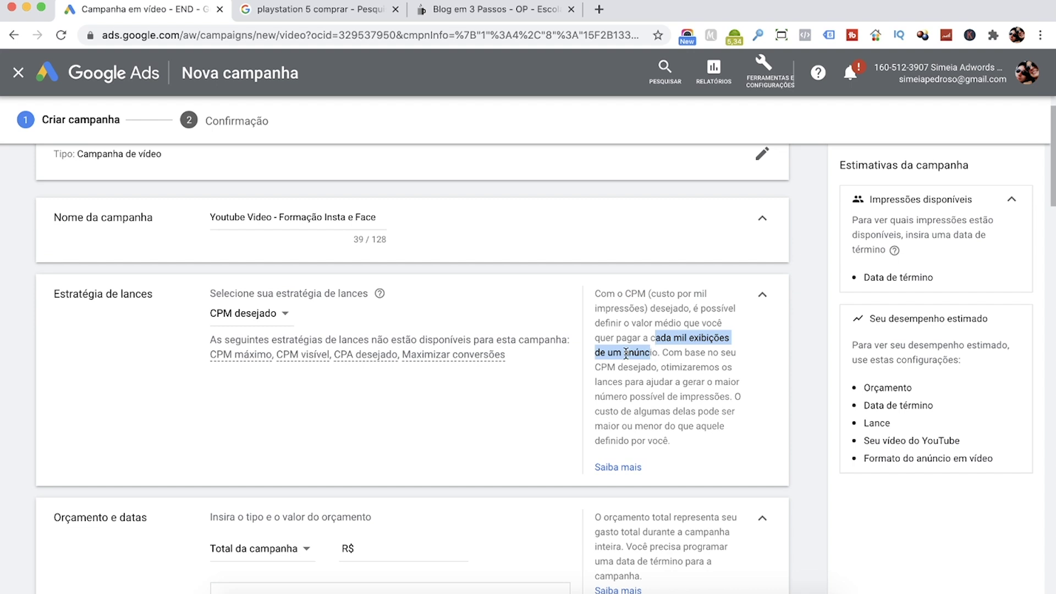
{"action": "left_click", "coordinate": [248, 326]}
{"action": "left_click", "coordinate": [243, 330]}
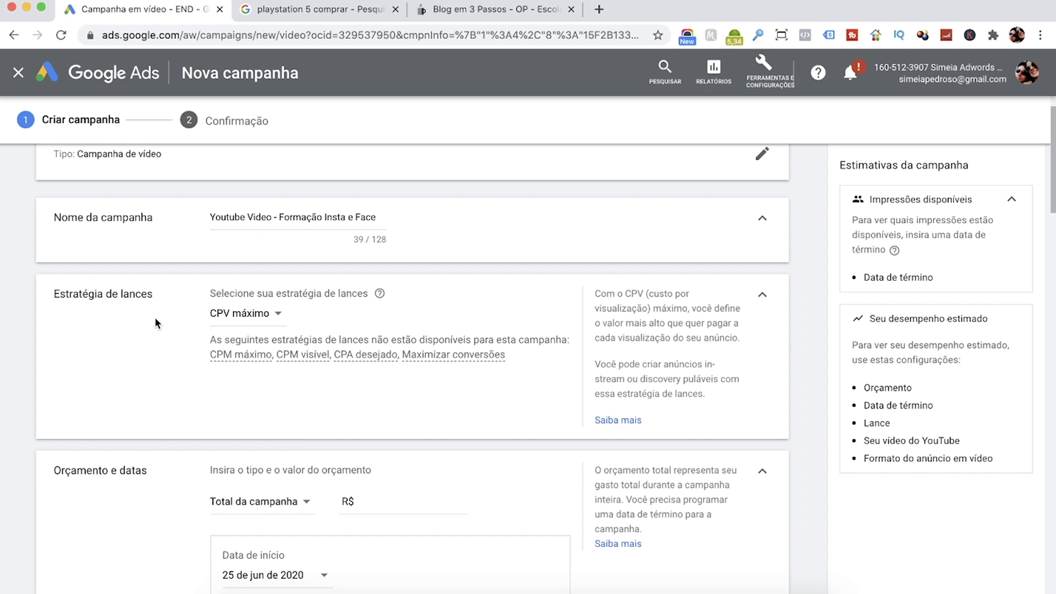
Set the campaign's budget type to Diário and review the start and end dates
{"action": "scroll", "coordinate": [155, 324], "scroll_direction": "down", "scroll_amount": 5}
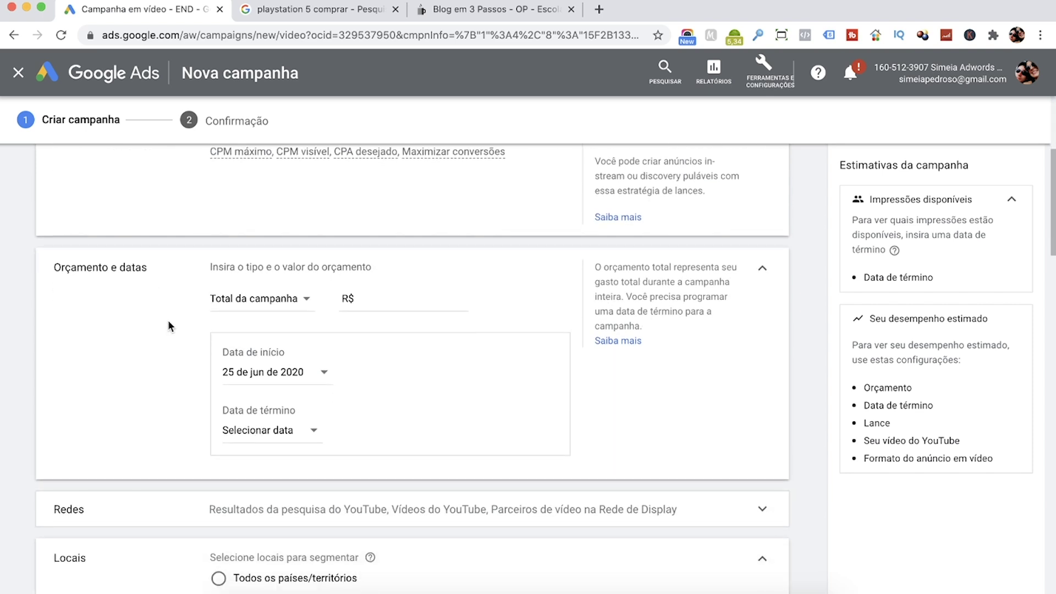
{"action": "left_click", "coordinate": [291, 299]}
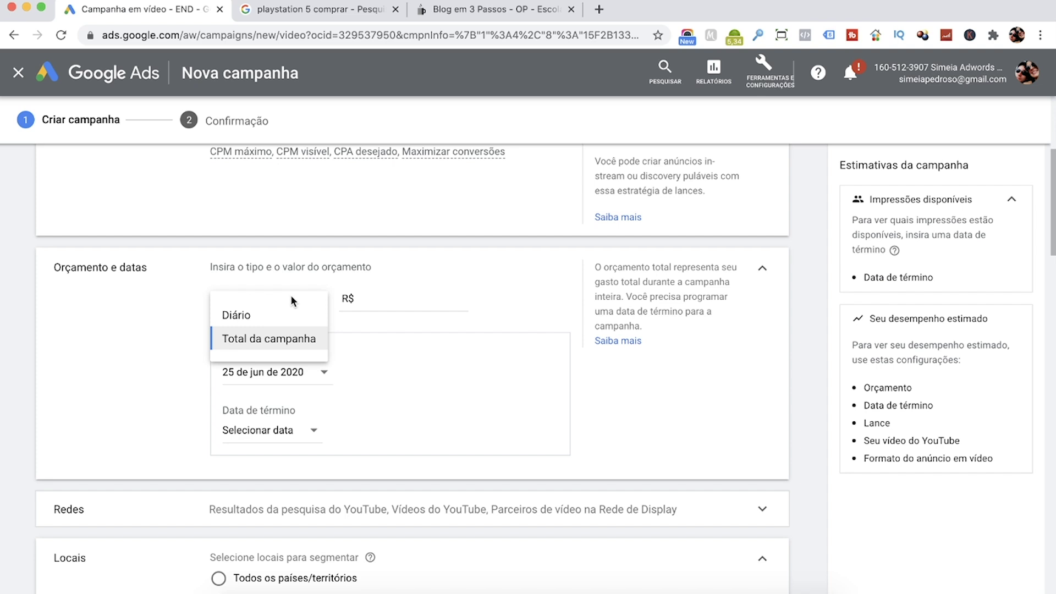
{"action": "left_click", "coordinate": [246, 316]}
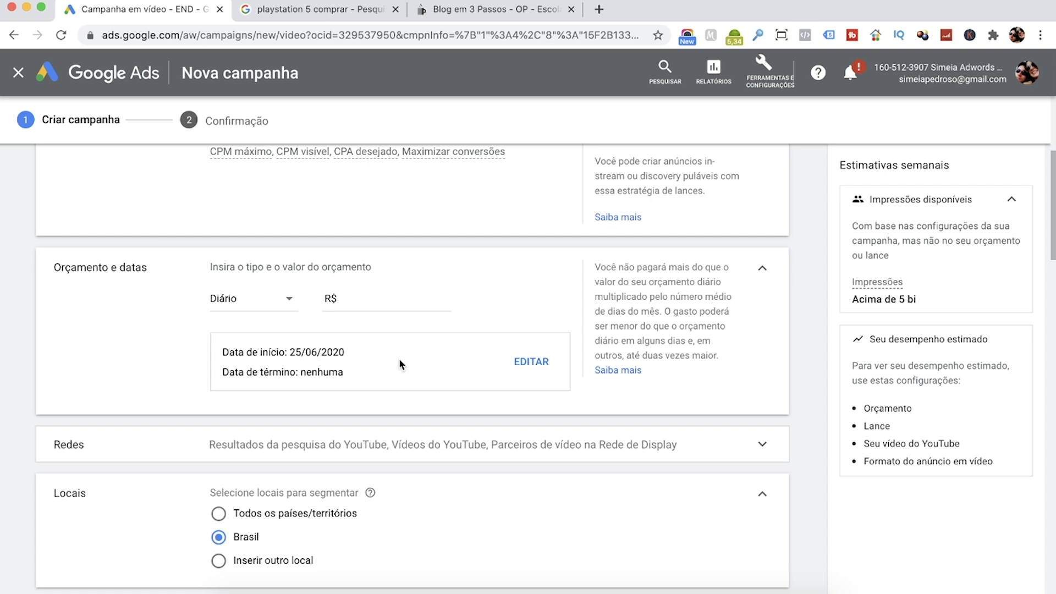
{"action": "left_click_drag", "start_coordinate": [247, 352], "coordinate": [345, 369]}
{"action": "left_click", "coordinate": [284, 368]}
{"action": "left_click_drag", "start_coordinate": [231, 352], "coordinate": [344, 379]}
{"action": "left_click", "coordinate": [344, 378]}
Keep the Diário budget type and set the daily budget amount to R$ 50,00
{"action": "left_click", "coordinate": [266, 301]}
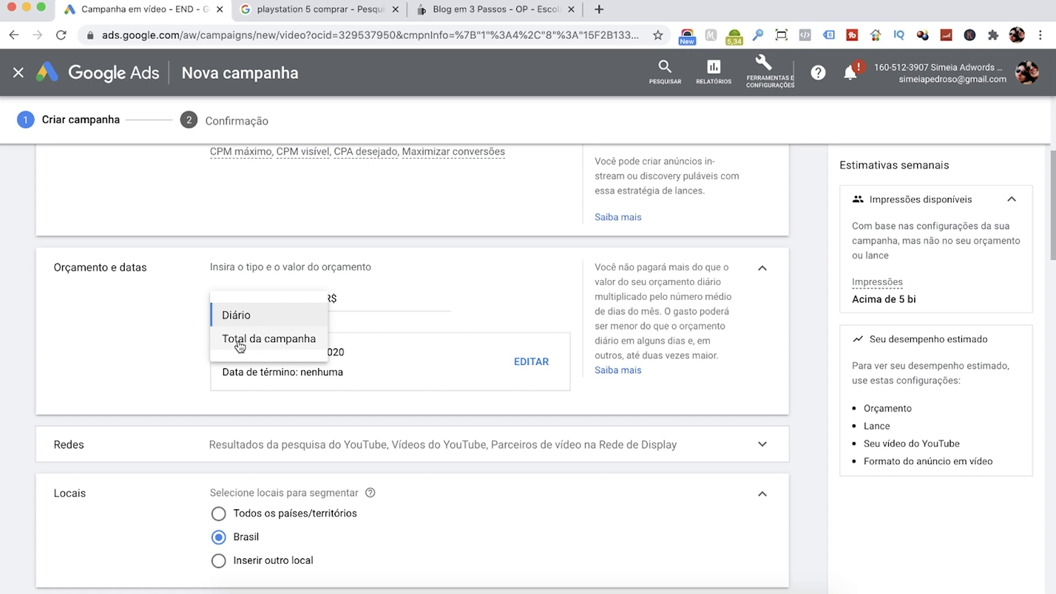
{"action": "left_click", "coordinate": [245, 313]}
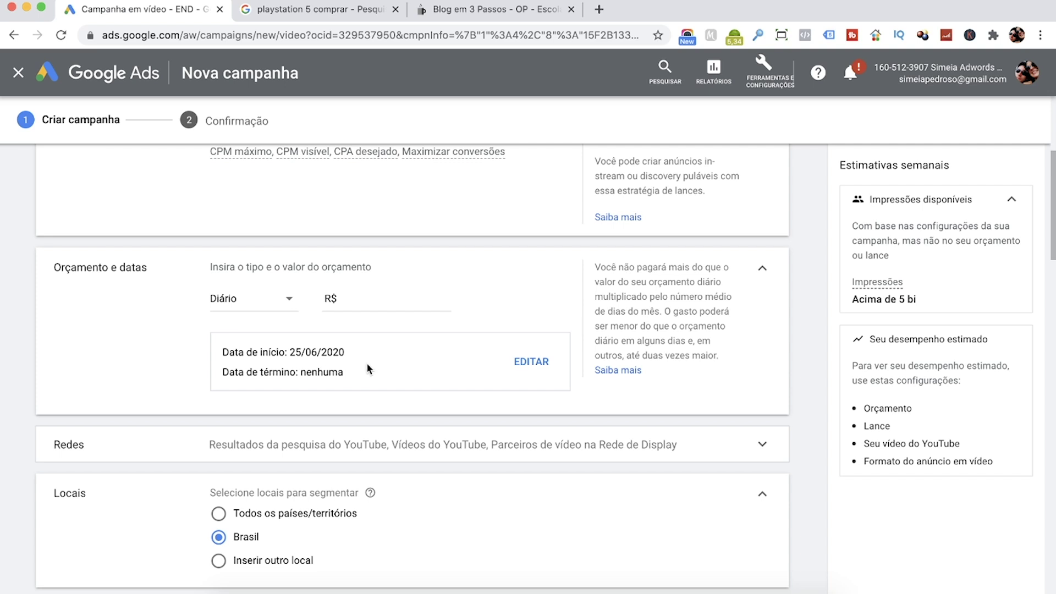
{"action": "left_click", "coordinate": [379, 301]}
{"action": "type", "text": "50"}
{"action": "left_click_drag", "start_coordinate": [229, 352], "coordinate": [335, 370]}
{"action": "left_click", "coordinate": [335, 370]}
Exclude Parceiros de vídeo na Rede de Display and Resultados da pesquisa do YouTube from the campaign's networks
{"action": "scroll", "coordinate": [156, 321], "scroll_direction": "down", "scroll_amount": 3}
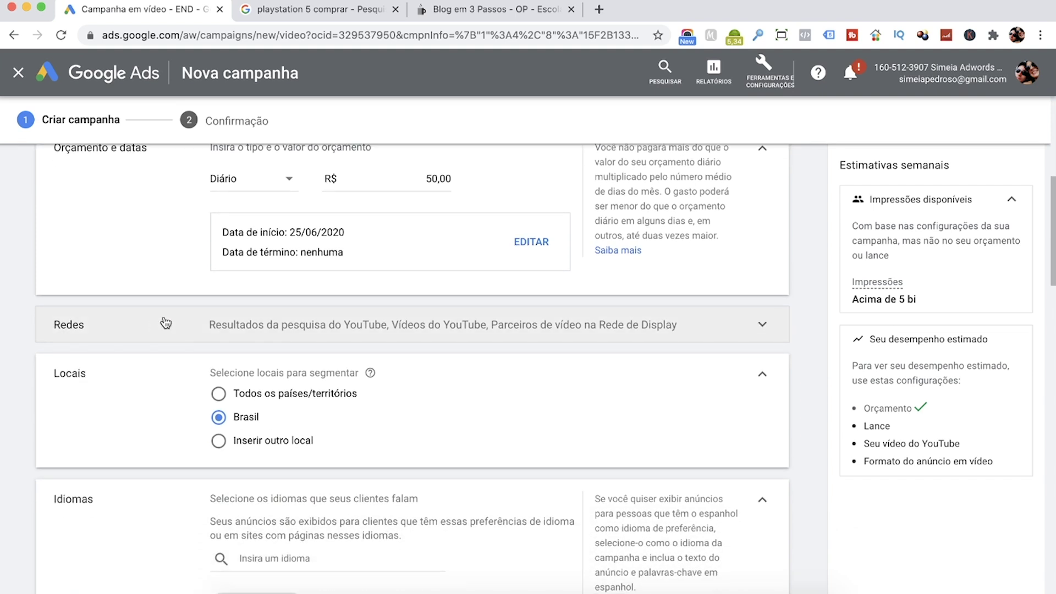
{"action": "left_click", "coordinate": [270, 330]}
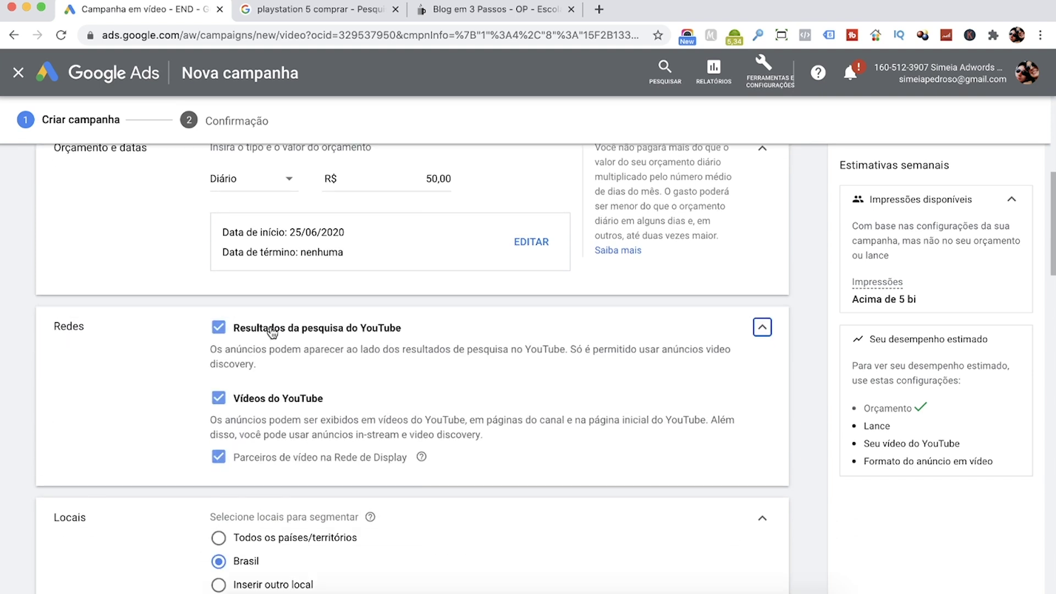
{"action": "left_click", "coordinate": [219, 461]}
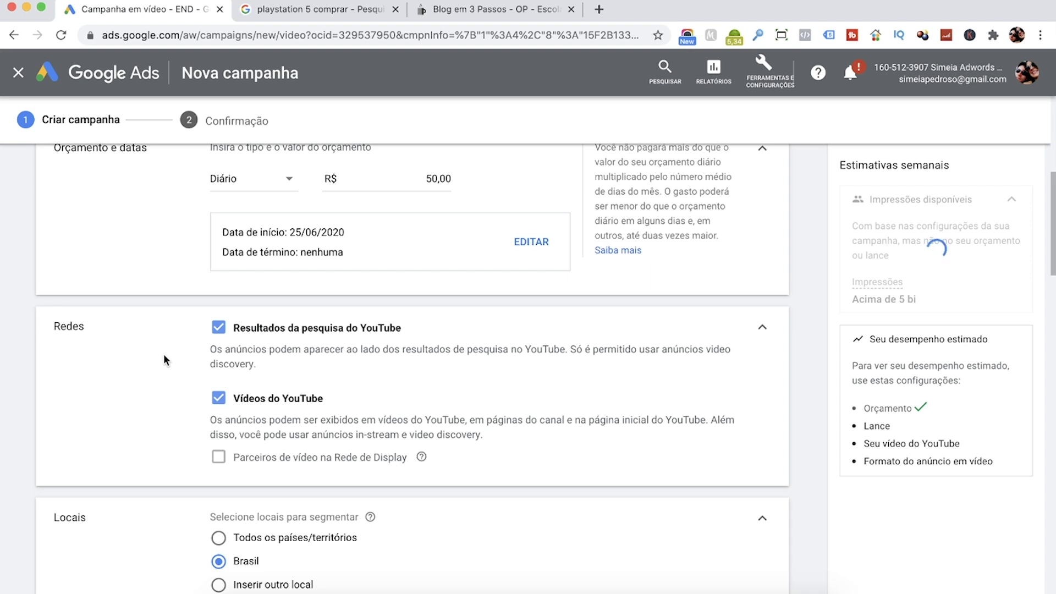
{"action": "left_click", "coordinate": [219, 328]}
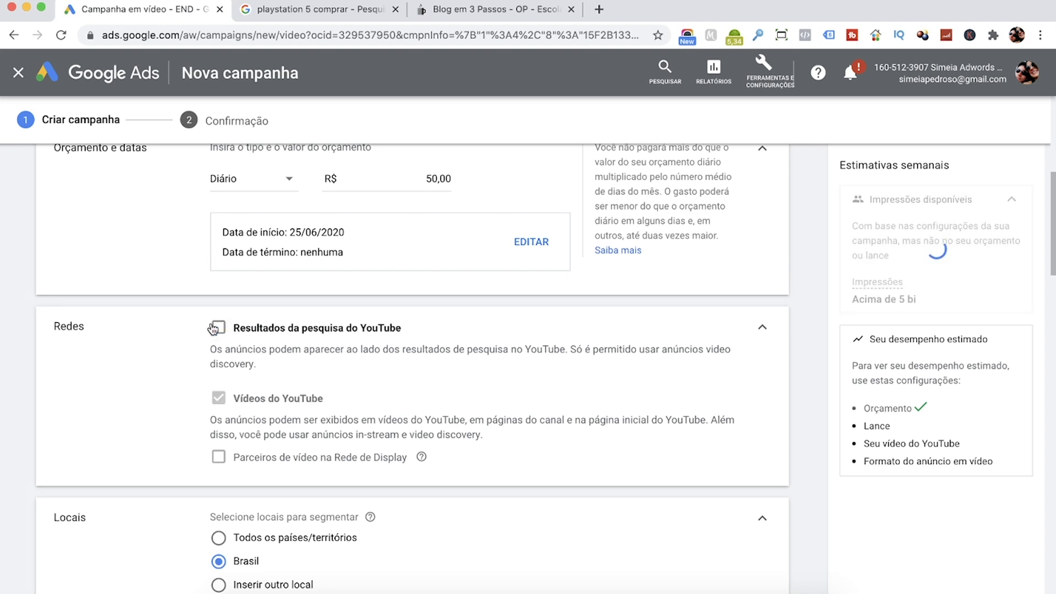
Read the Vídeos do YouTube network description to learn where ads can appear and which ad formats are allowed
{"action": "left_click_drag", "start_coordinate": [225, 419], "coordinate": [385, 434]}
{"action": "left_click", "coordinate": [418, 429]}
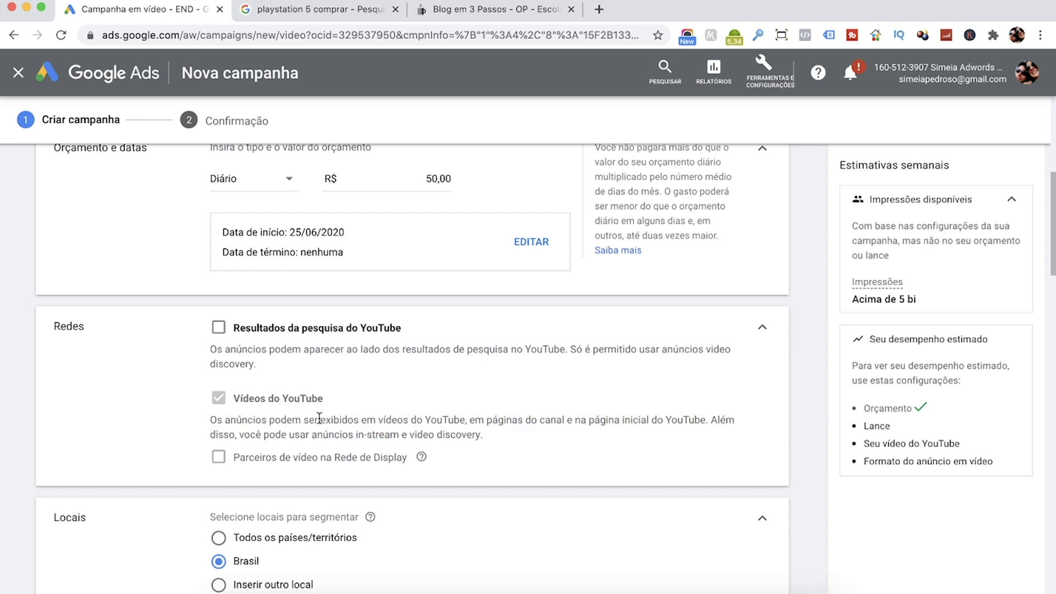
{"action": "left_click_drag", "start_coordinate": [465, 421], "coordinate": [262, 421]}
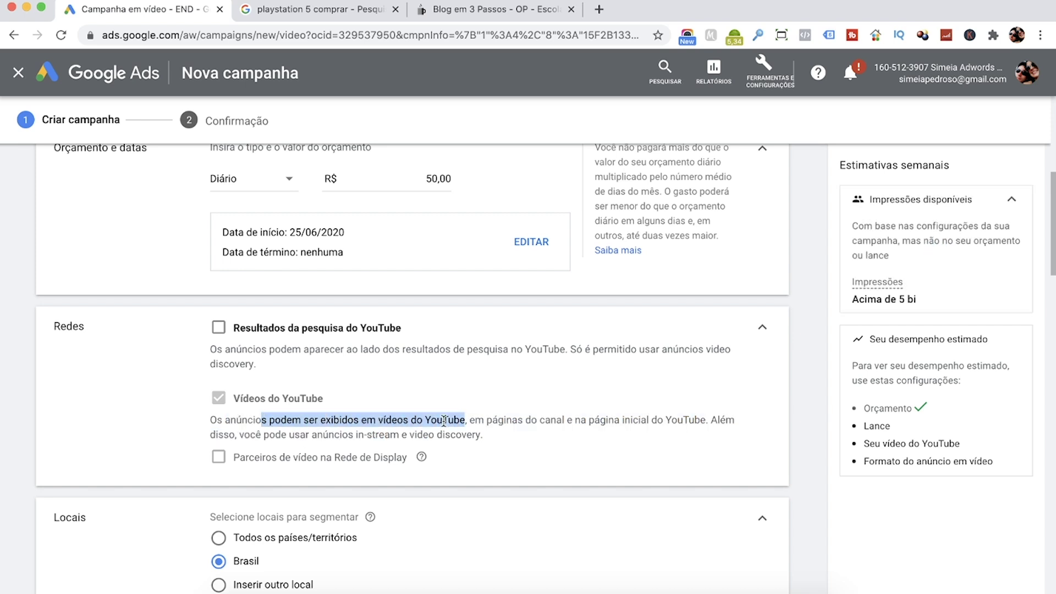
{"action": "left_click", "coordinate": [591, 421]}
{"action": "left_click_drag", "start_coordinate": [476, 420], "coordinate": [702, 420]}
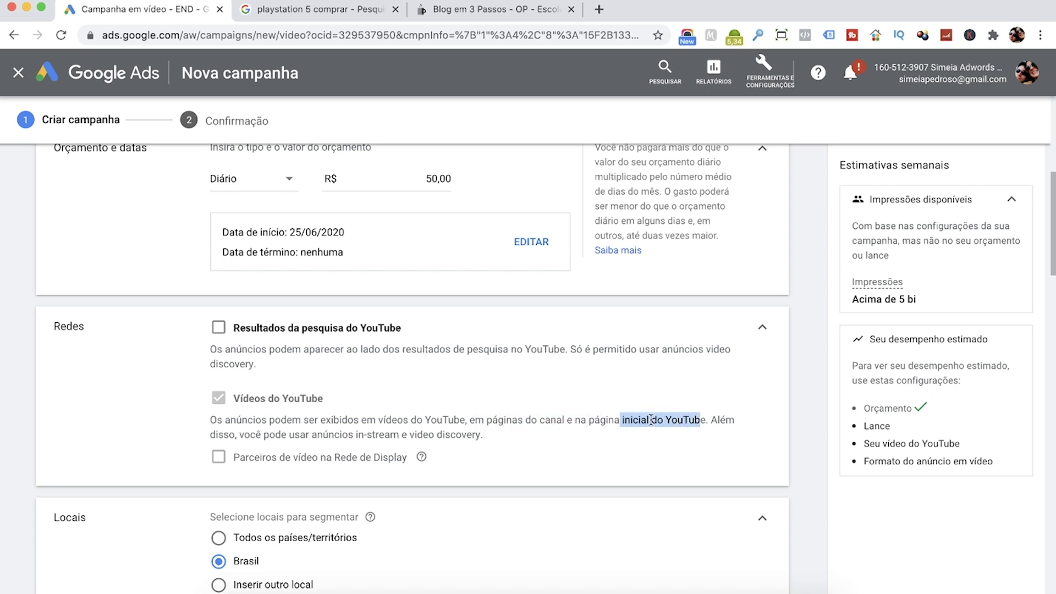
{"action": "left_click_drag", "start_coordinate": [262, 435], "coordinate": [371, 435]}
{"action": "left_click_drag", "start_coordinate": [348, 434], "coordinate": [423, 435]}
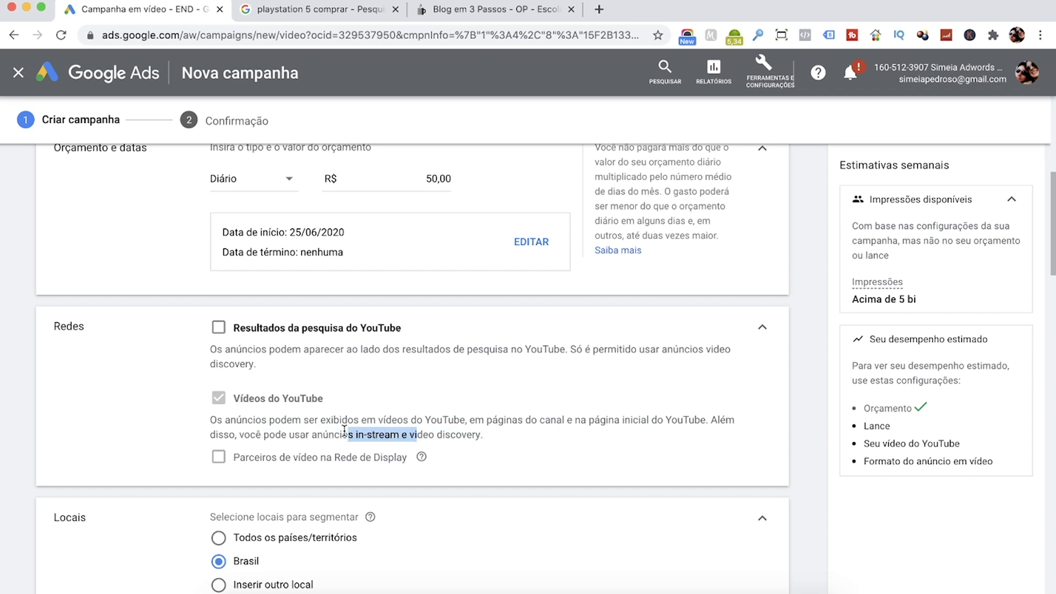
{"action": "left_click", "coordinate": [304, 432]}
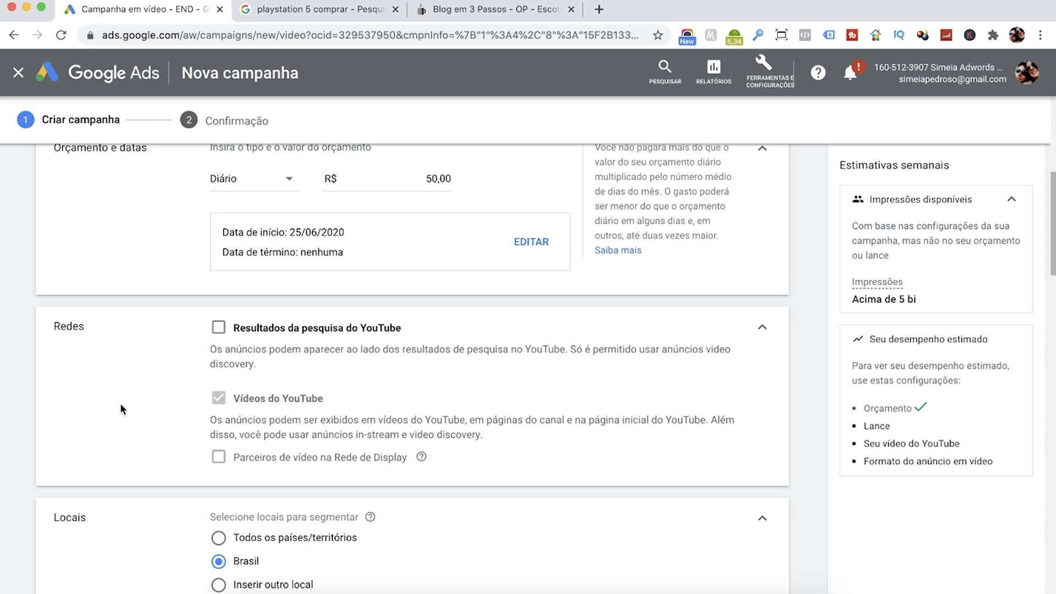
Try targeting Curitiba, Paraná, Brasil as a custom campaign location, and return the location setting to Brasil
{"action": "scroll", "coordinate": [122, 409], "scroll_direction": "down", "scroll_amount": 3}
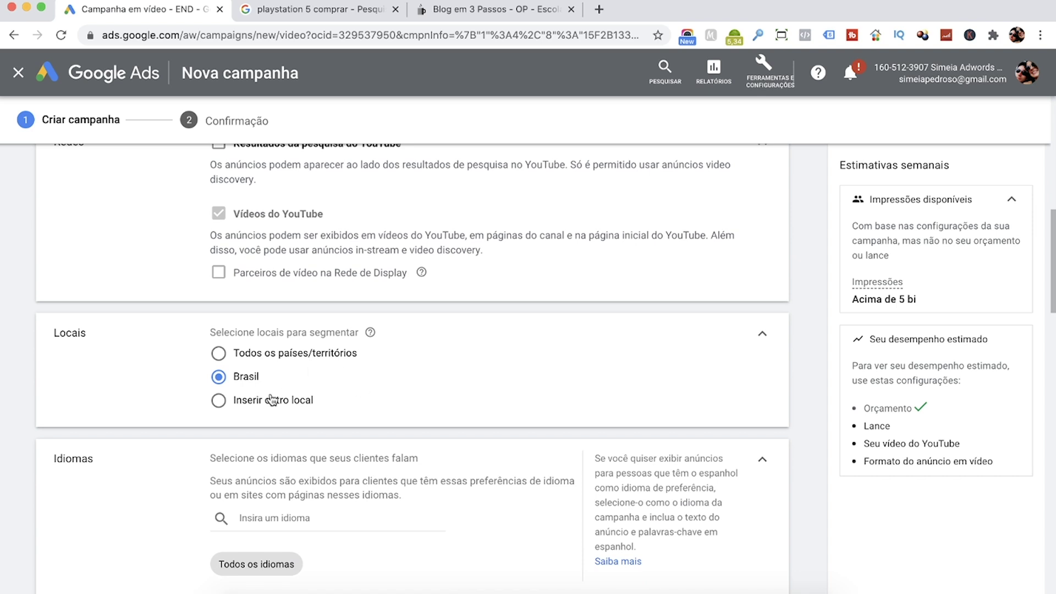
{"action": "scroll", "coordinate": [170, 369], "scroll_direction": "down", "scroll_amount": 1}
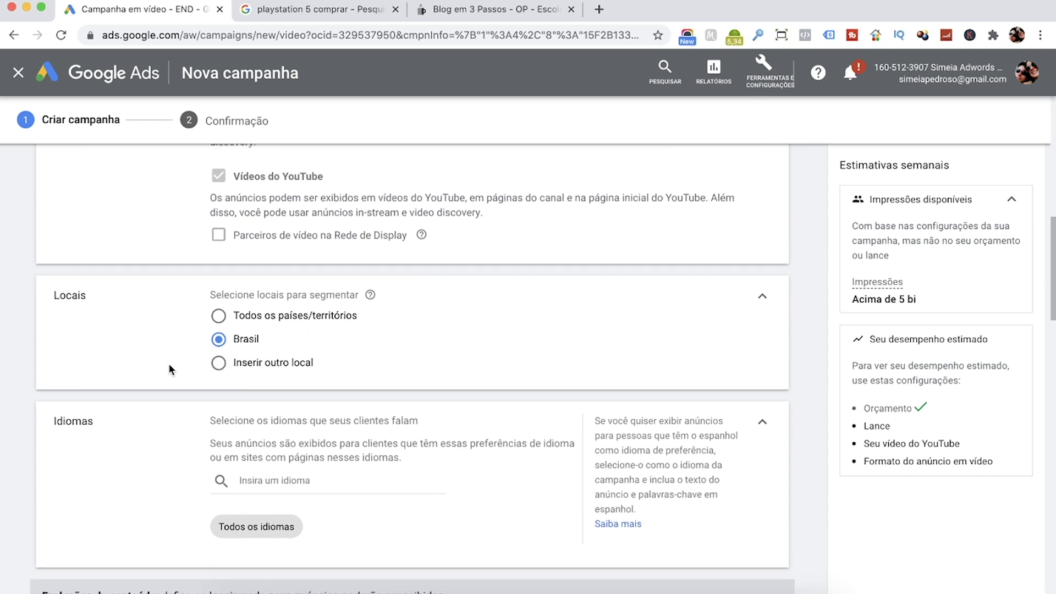
{"action": "scroll", "coordinate": [161, 336], "scroll_direction": "down", "scroll_amount": 2}
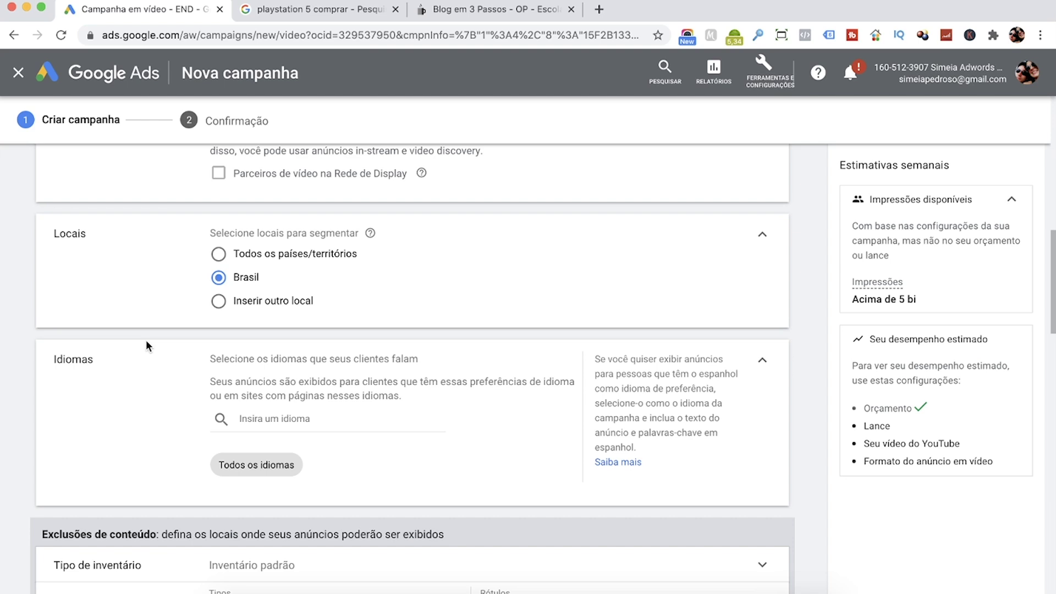
{"action": "left_click", "coordinate": [219, 301]}
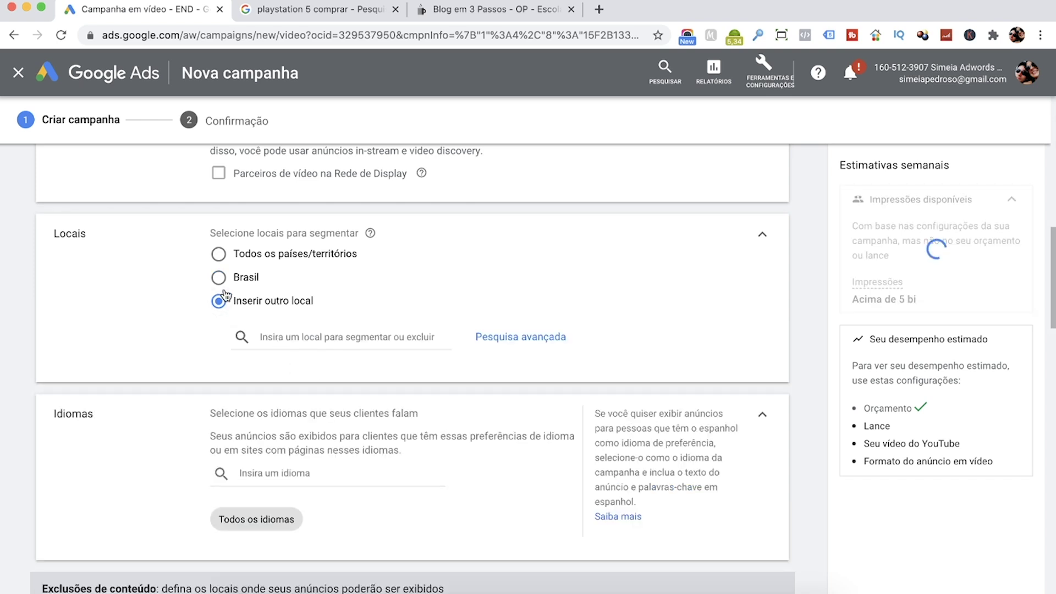
{"action": "left_click", "coordinate": [281, 342]}
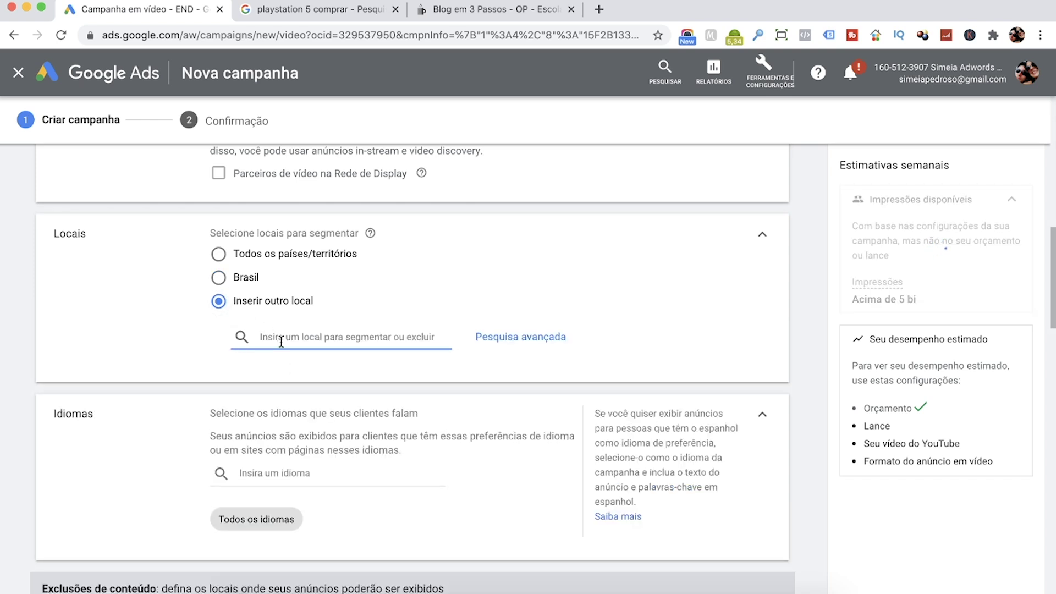
{"action": "type", "text": "curitiba"}
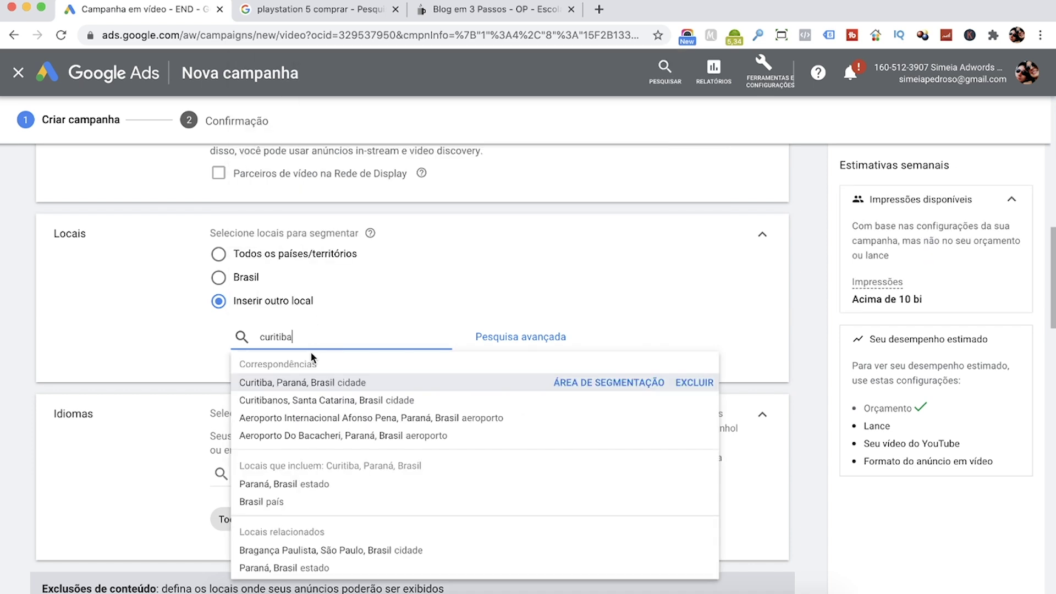
{"action": "left_click", "coordinate": [286, 382]}
{"action": "left_click", "coordinate": [218, 277]}
Add Português to the languages the campaign targets
{"action": "scroll", "coordinate": [157, 280], "scroll_direction": "down", "scroll_amount": 3}
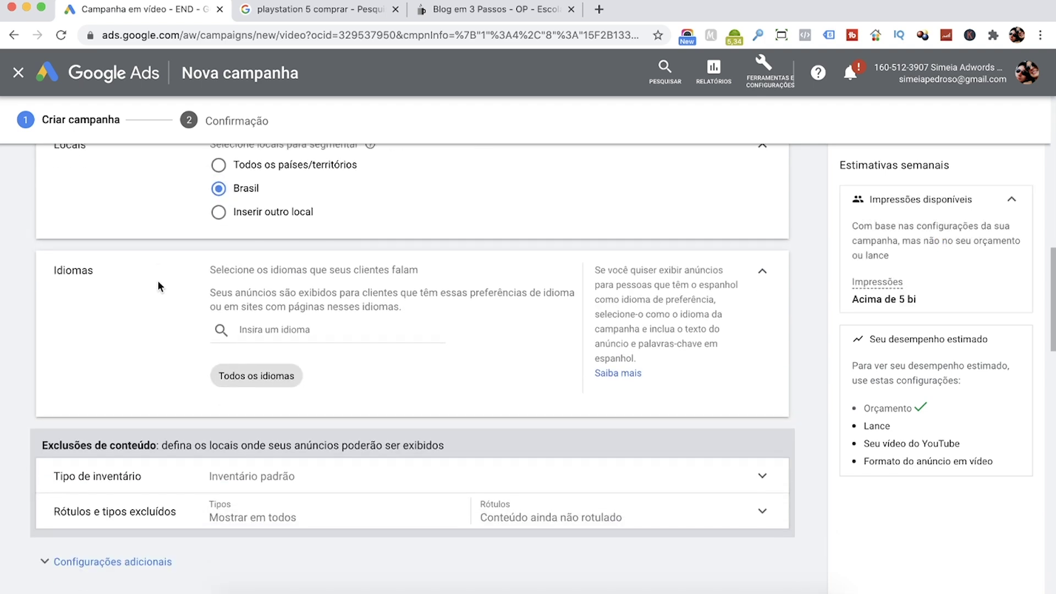
{"action": "left_click", "coordinate": [331, 326]}
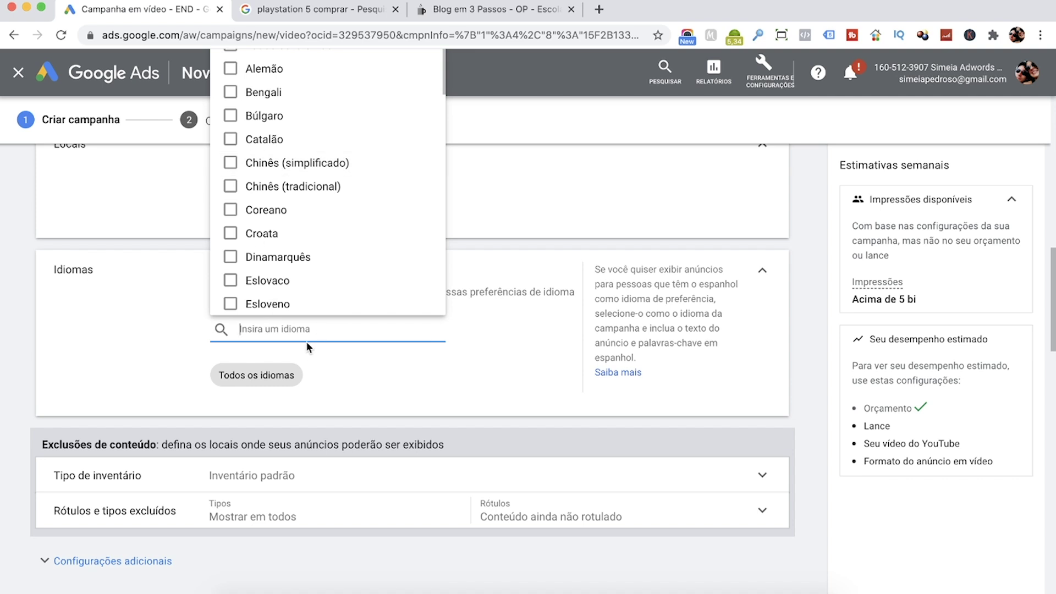
{"action": "type", "text": "port"}
{"action": "left_click", "coordinate": [231, 367]}
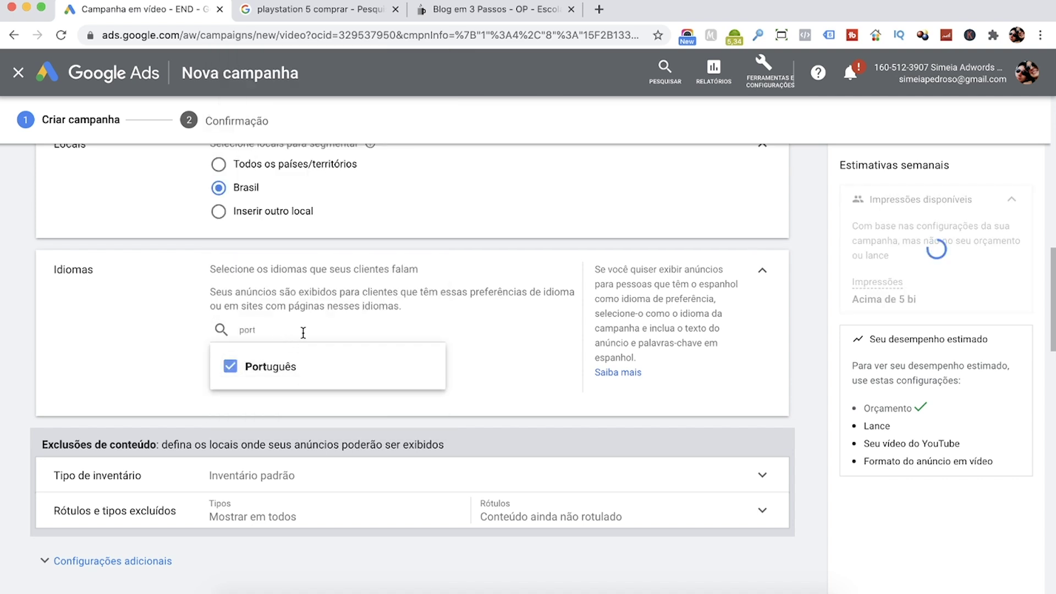
Add Inglês as a second campaign language and close the language list
{"action": "key", "text": "BackSpace"}
{"action": "key", "text": "BackSpace"}
{"action": "key", "text": "BackSpace"}
{"action": "key", "text": "BackSpace"}
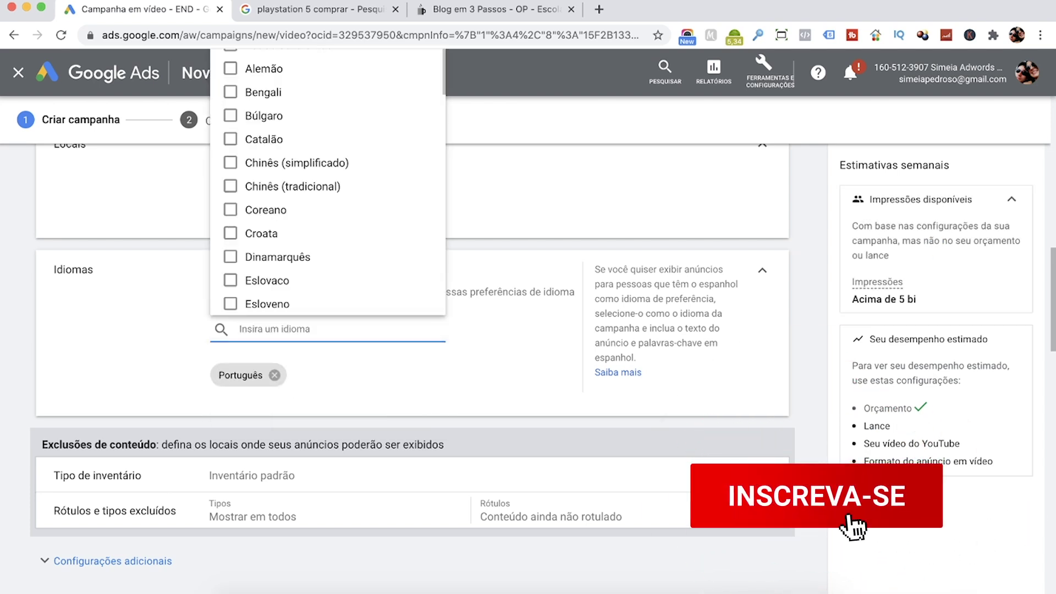
{"action": "type", "text": "ingl"}
{"action": "left_click", "coordinate": [282, 364]}
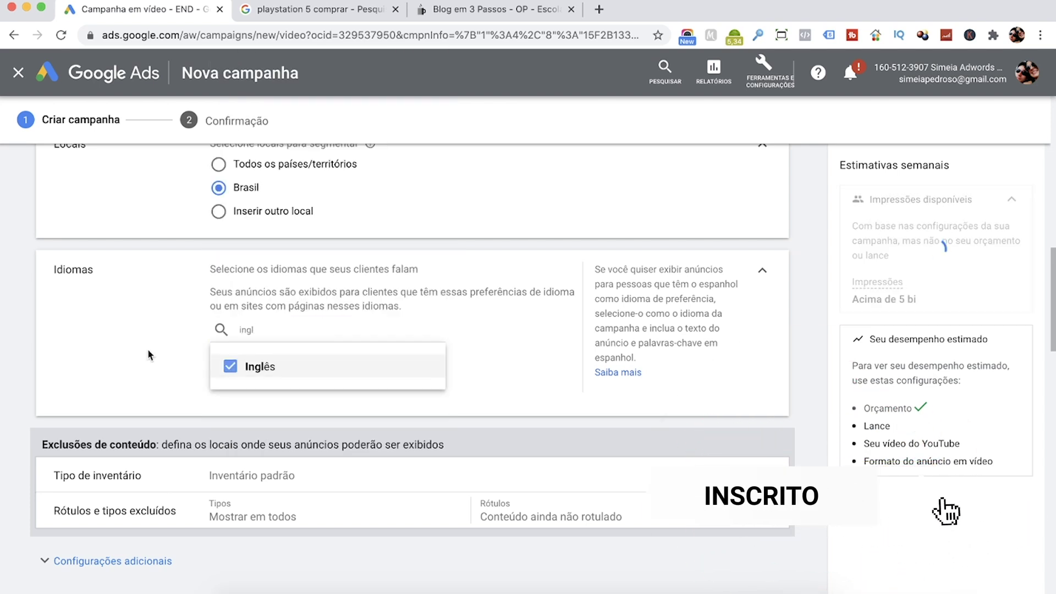
{"action": "left_click", "coordinate": [222, 330]}
{"action": "key", "text": "BackSpace"}
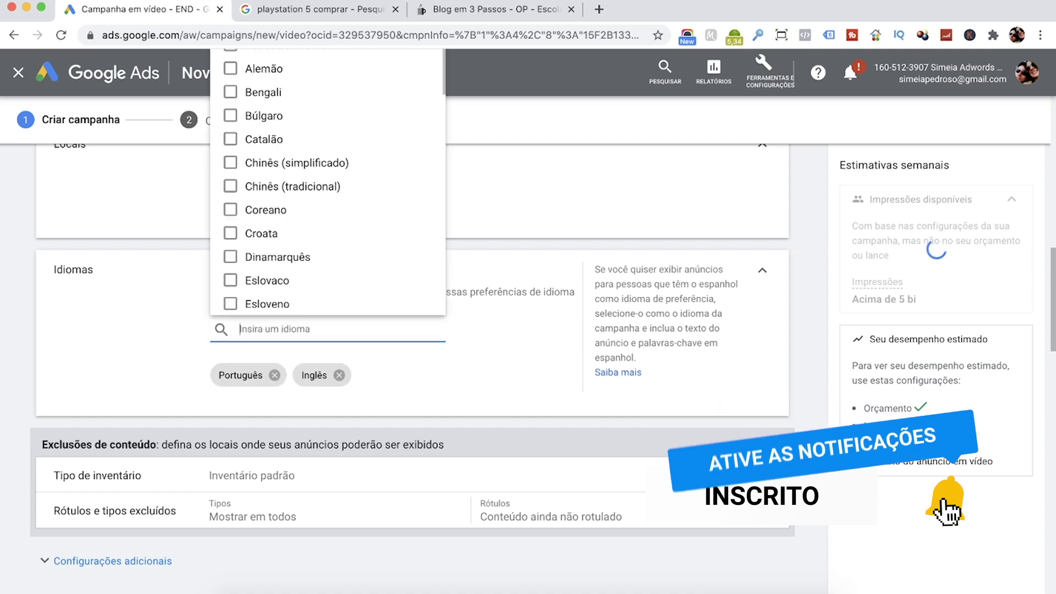
{"action": "left_click", "coordinate": [170, 347]}
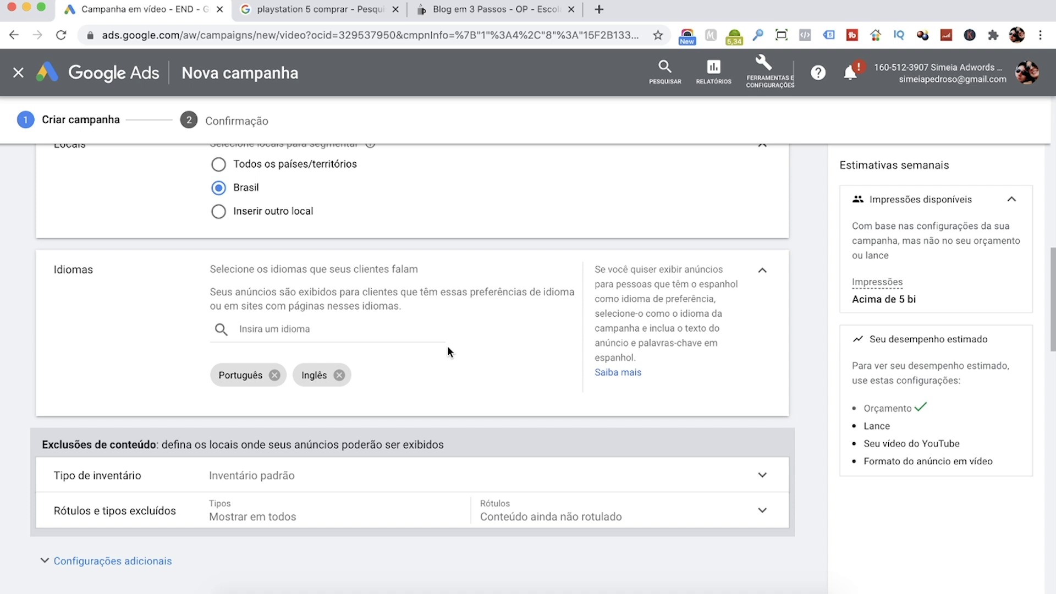
Review the content exclusion options for inventory type and for excluded types and labels, leaving both sections collapsed
{"action": "scroll", "coordinate": [440, 344], "scroll_direction": "up", "scroll_amount": 1}
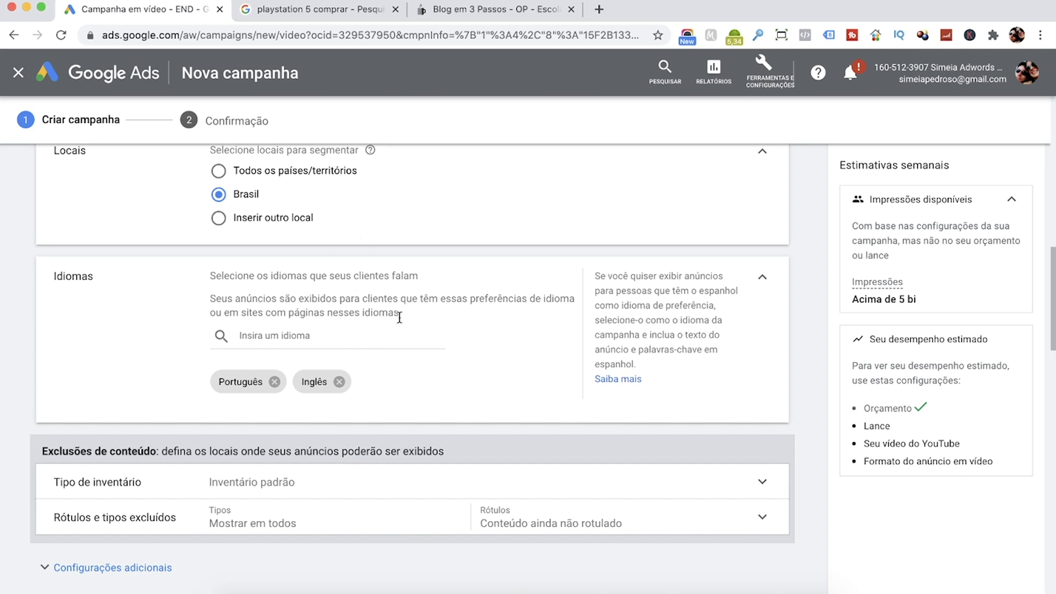
{"action": "scroll", "coordinate": [374, 319], "scroll_direction": "down", "scroll_amount": 2}
{"action": "scroll", "coordinate": [401, 334], "scroll_direction": "down", "scroll_amount": 2}
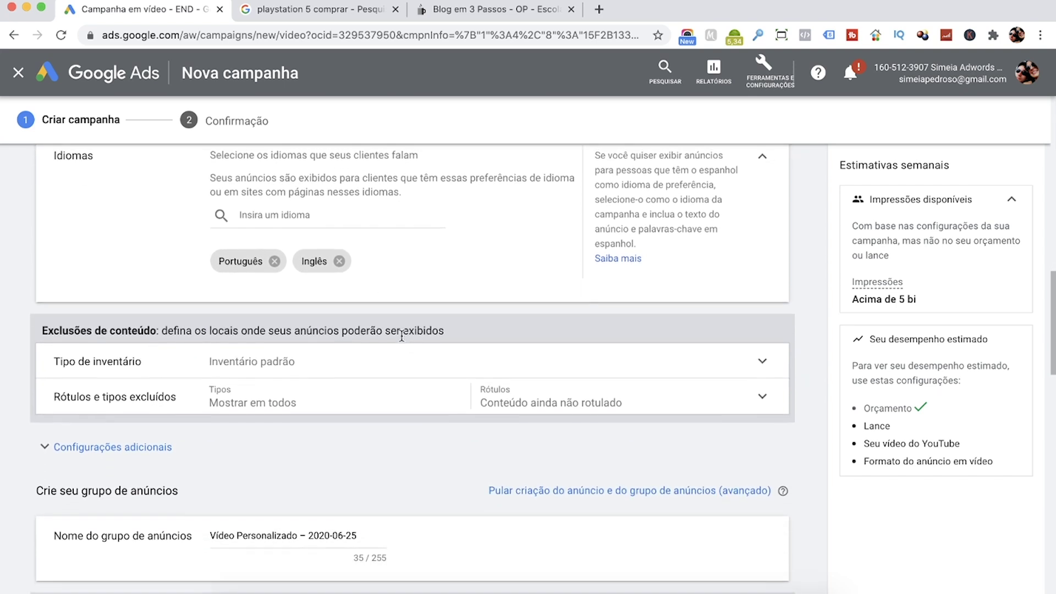
{"action": "left_click", "coordinate": [365, 364]}
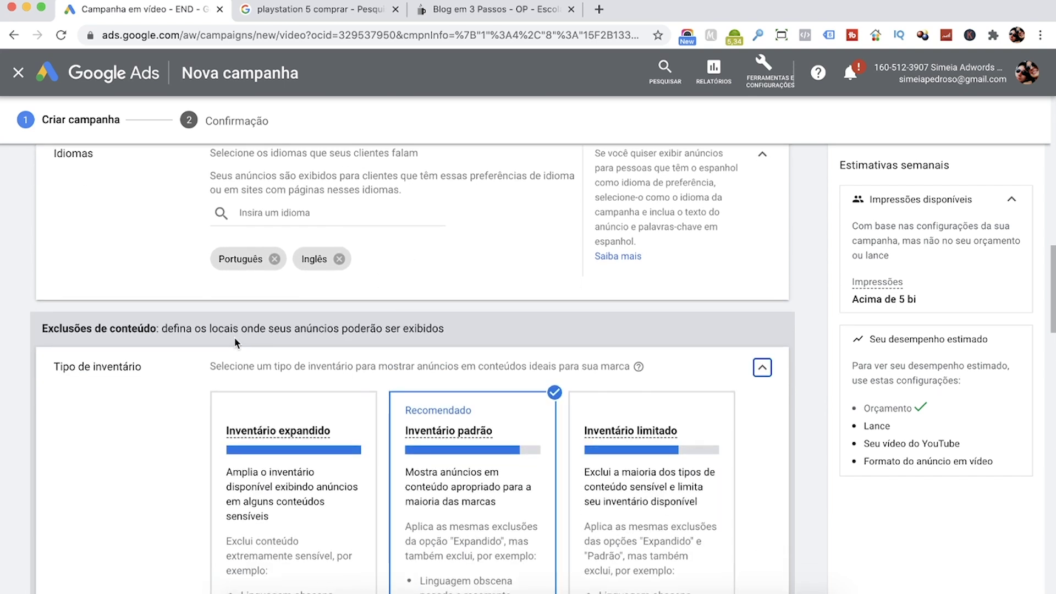
{"action": "left_click", "coordinate": [765, 369]}
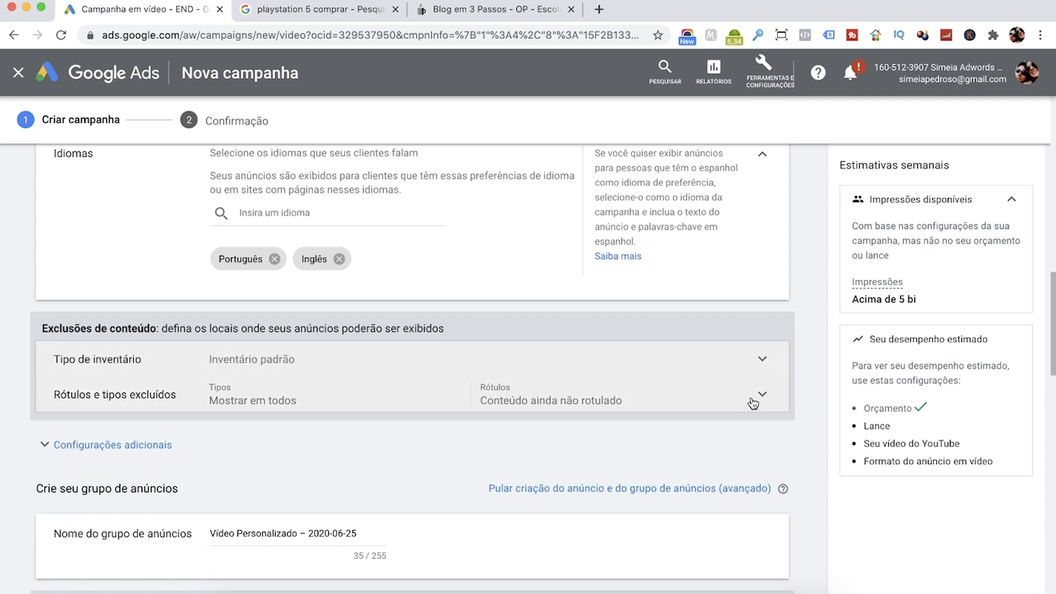
{"action": "left_click", "coordinate": [753, 404]}
{"action": "scroll", "coordinate": [80, 423], "scroll_direction": "down", "scroll_amount": 2}
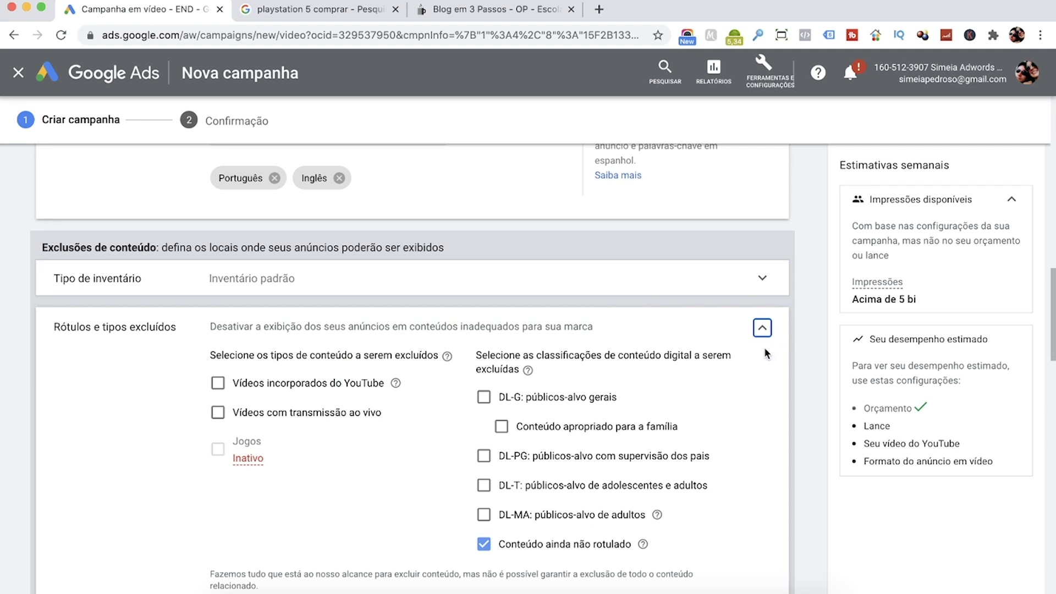
{"action": "left_click", "coordinate": [763, 329]}
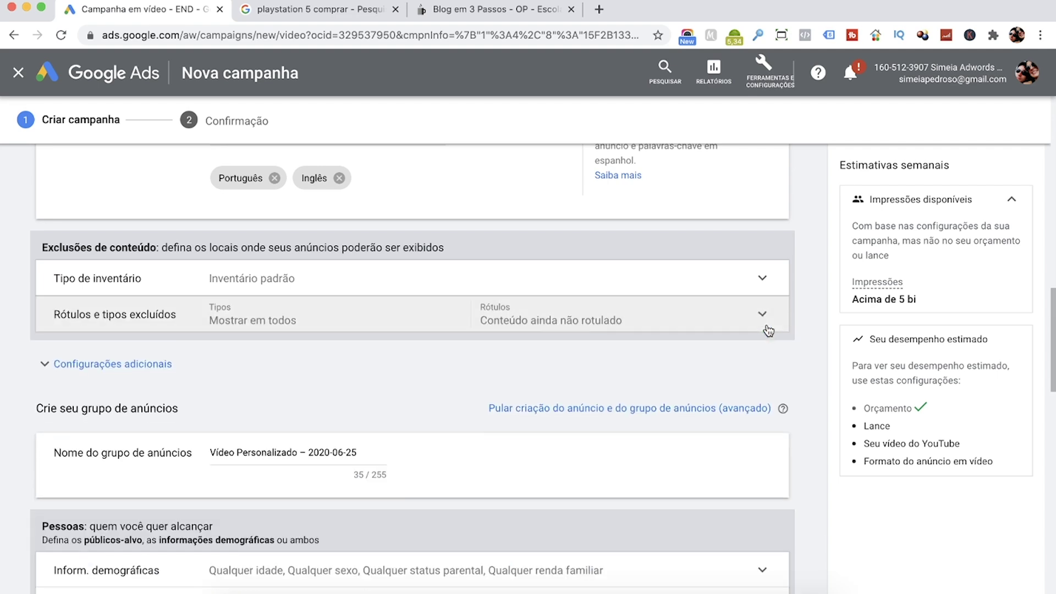
Name the ad group Convite Formacao Face Insta
{"action": "scroll", "coordinate": [306, 361], "scroll_direction": "down", "scroll_amount": 1}
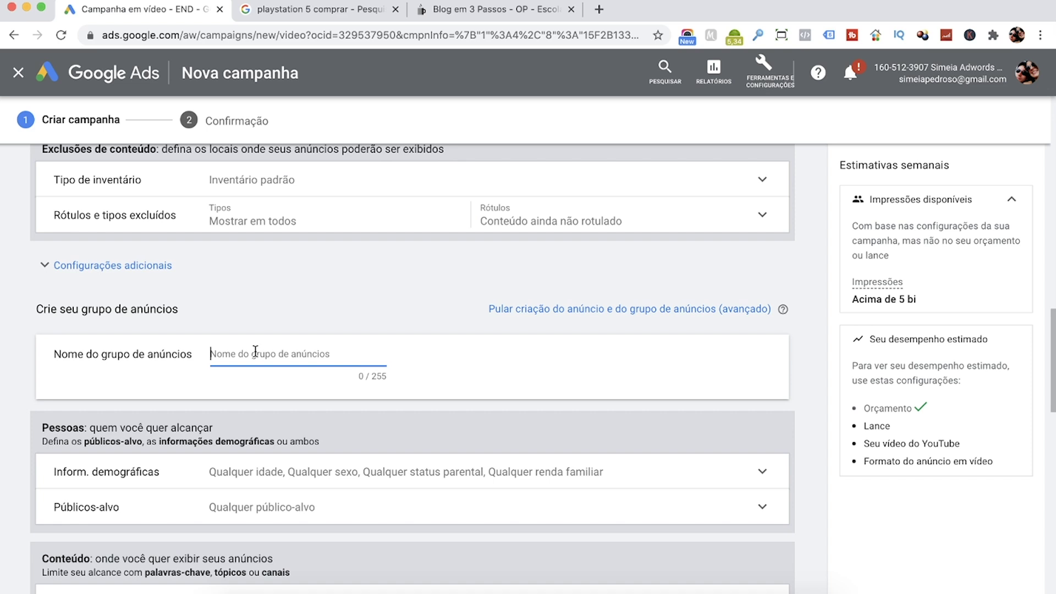
{"action": "scroll", "coordinate": [256, 352], "scroll_direction": "down", "scroll_amount": 1}
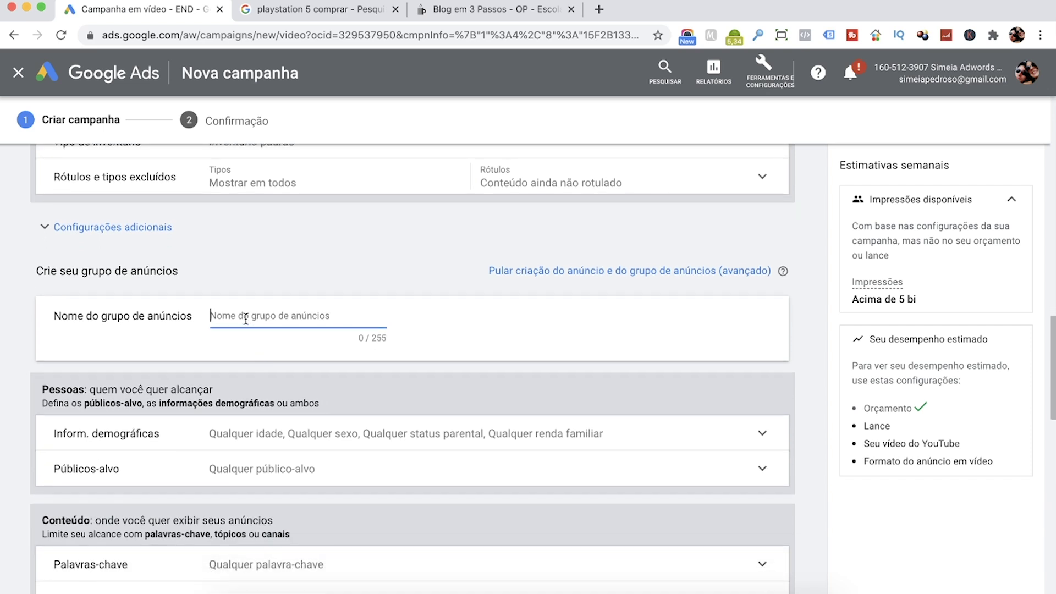
{"action": "scroll", "coordinate": [253, 322], "scroll_direction": "down", "scroll_amount": 1}
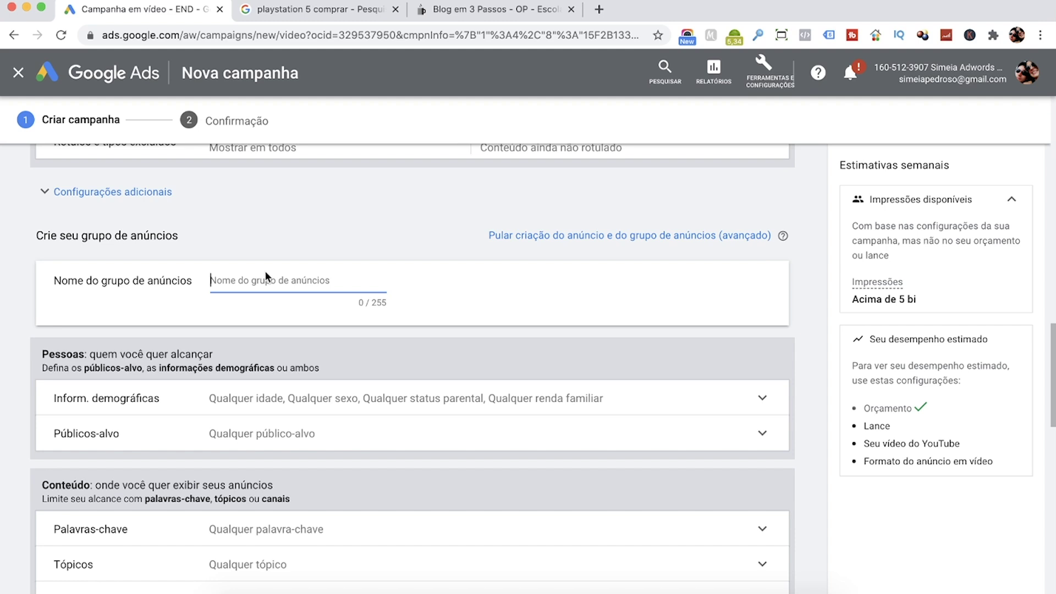
{"action": "type", "text": "Convit"}
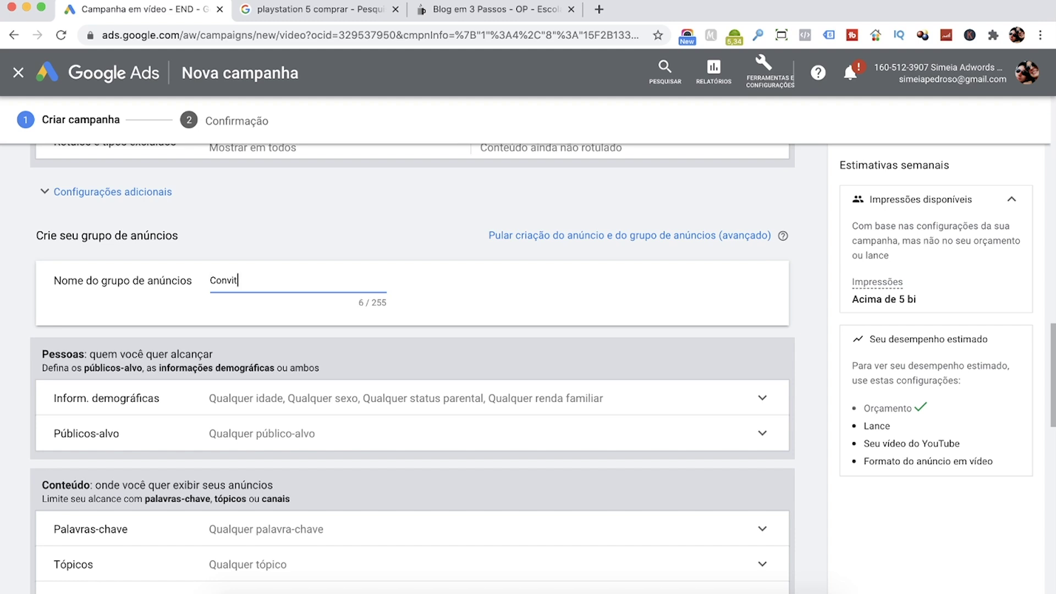
{"action": "type", "text": "e Formacao Face"}
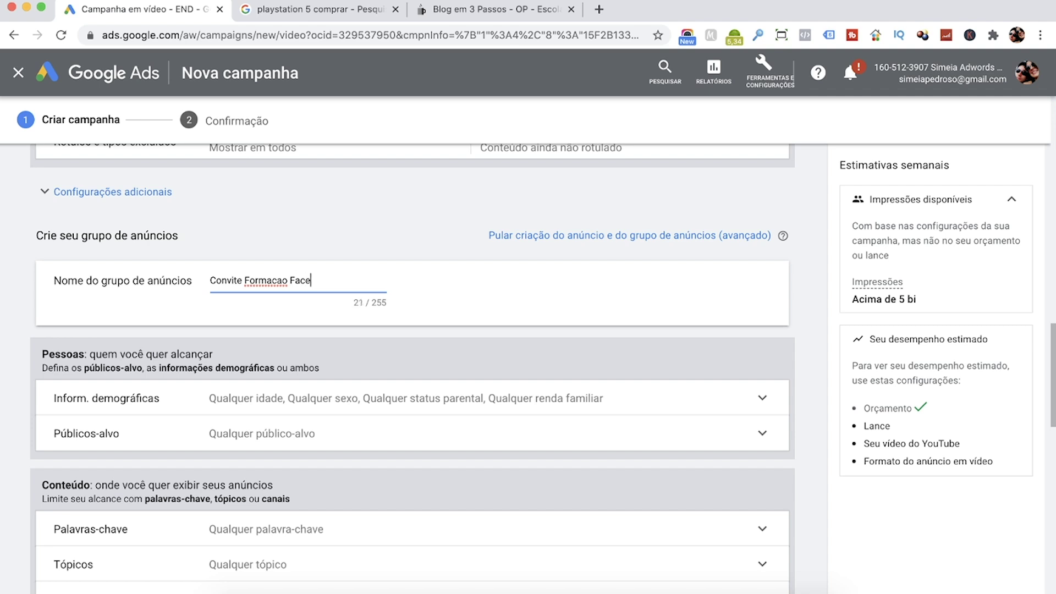
{"action": "type", "text": " Insta"}
Exclude the age ranges 18 a 24, 55 a 64 and +65 from the ad group's demographic targeting
{"action": "scroll", "coordinate": [413, 380], "scroll_direction": "down", "scroll_amount": 2}
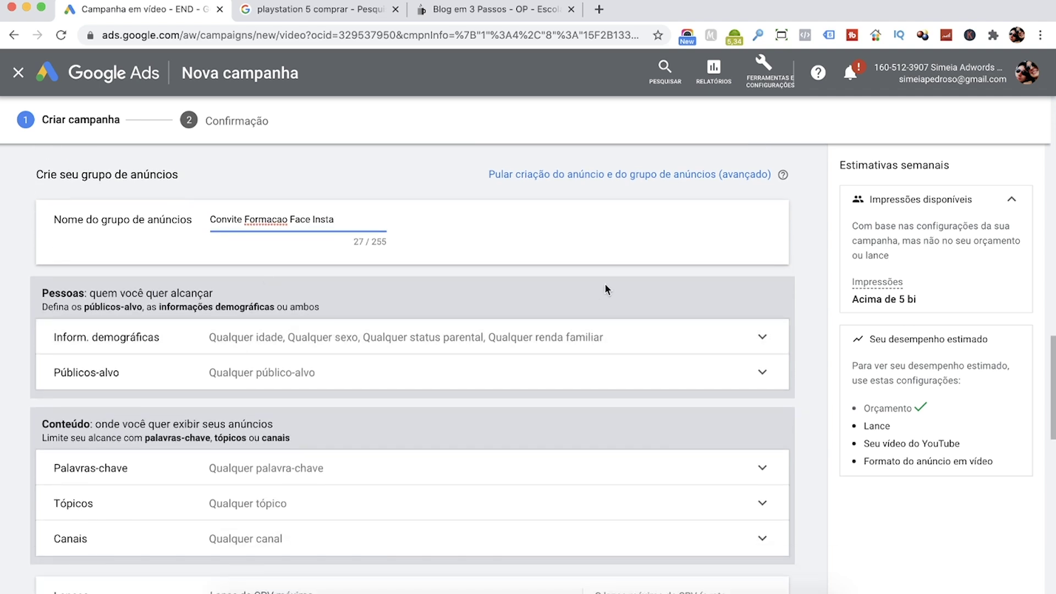
{"action": "left_click_drag", "start_coordinate": [94, 293], "coordinate": [216, 294]}
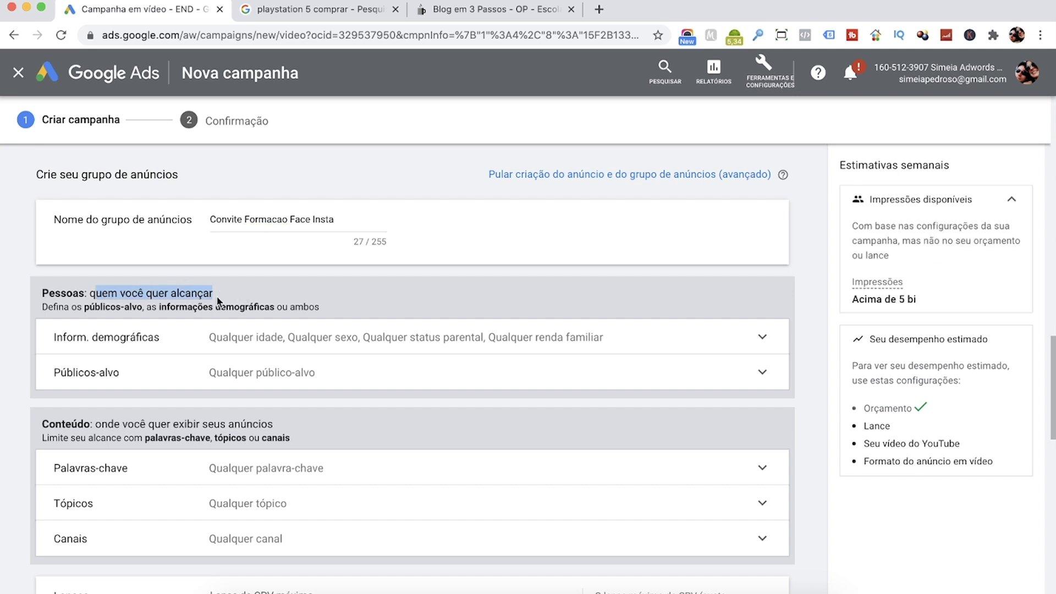
{"action": "left_click", "coordinate": [87, 306]}
{"action": "left_click", "coordinate": [425, 337]}
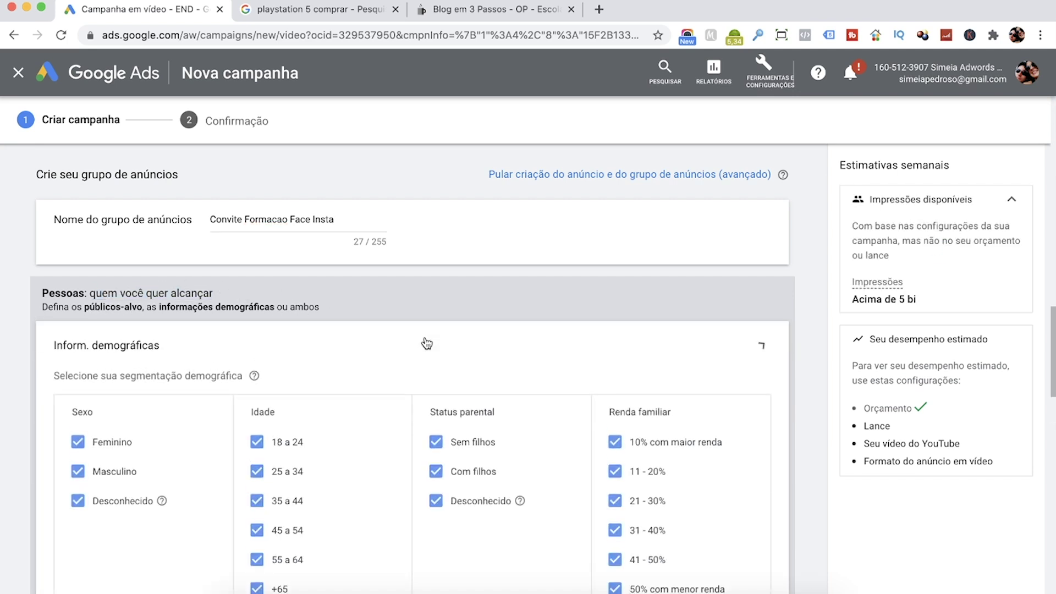
{"action": "scroll", "coordinate": [94, 343], "scroll_direction": "down", "scroll_amount": 4}
{"action": "scroll", "coordinate": [141, 352], "scroll_direction": "up", "scroll_amount": 1}
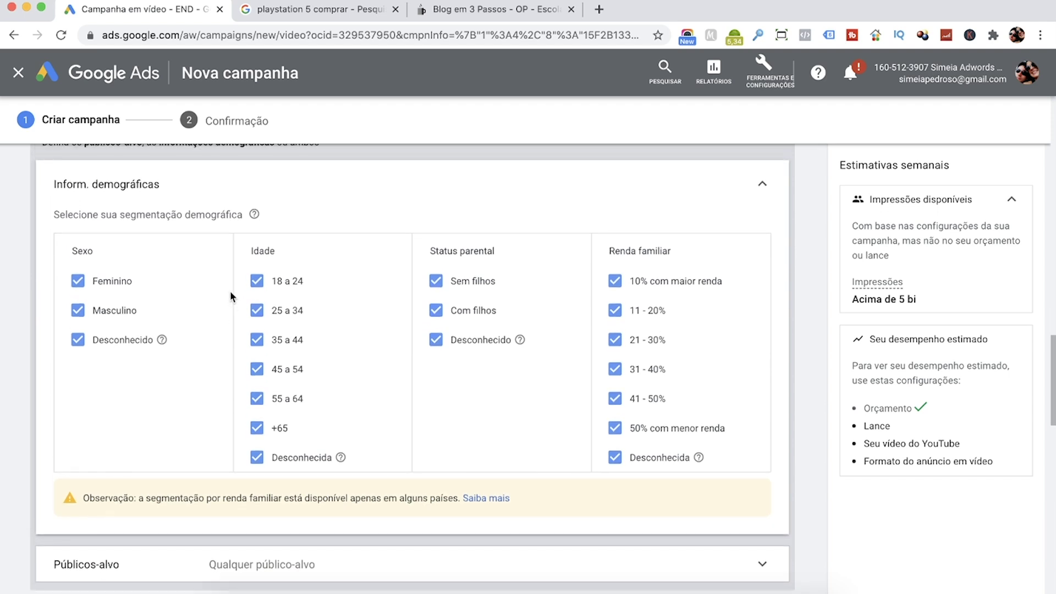
{"action": "left_click", "coordinate": [285, 281]}
{"action": "left_click", "coordinate": [285, 399]}
{"action": "left_click", "coordinate": [281, 429]}
{"action": "left_click", "coordinate": [765, 190]}
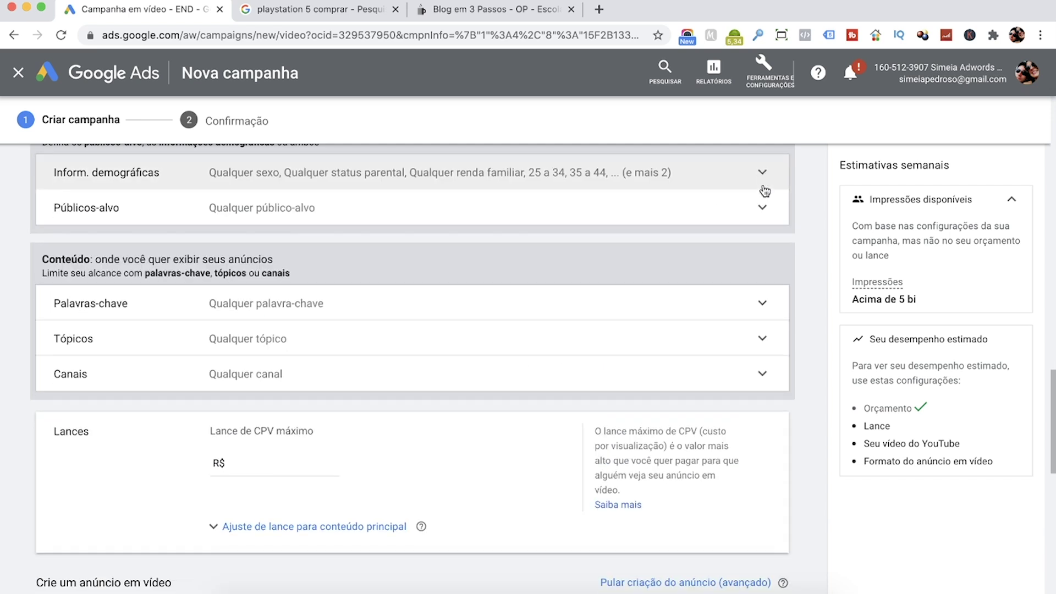
Target the [YT] Inscritos 540D audience in the ad group and inspect its estimated size
{"action": "left_click", "coordinate": [764, 209]}
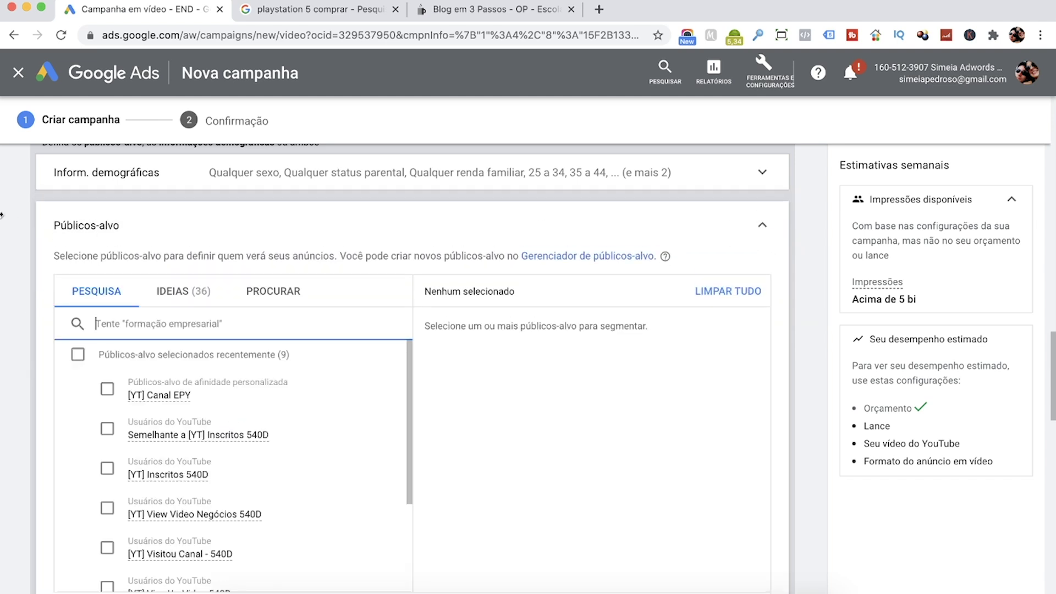
{"action": "scroll", "coordinate": [165, 232], "scroll_direction": "down", "scroll_amount": 1}
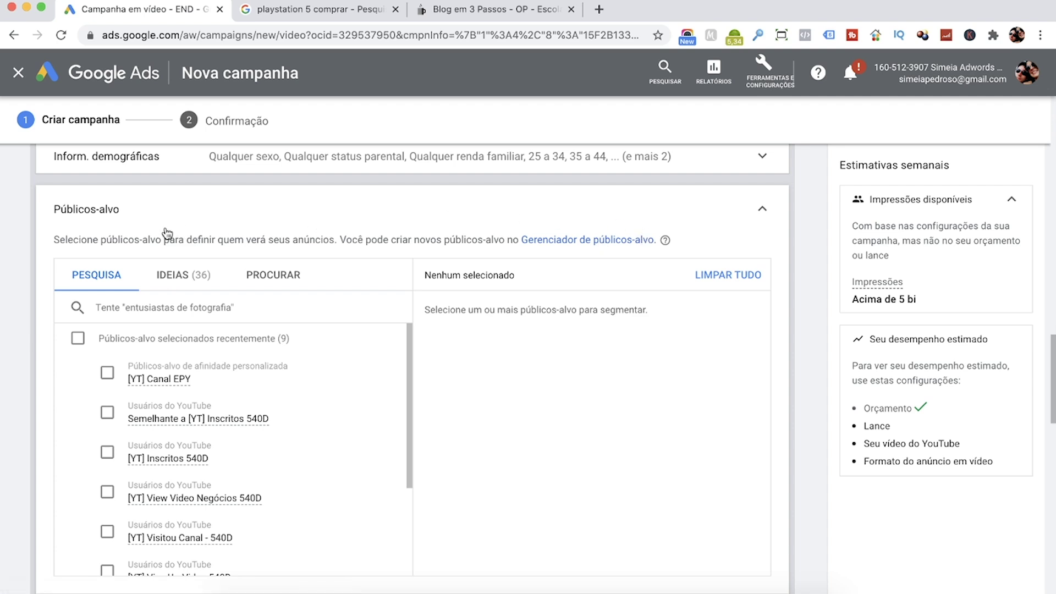
{"action": "scroll", "coordinate": [48, 420], "scroll_direction": "down", "scroll_amount": 2}
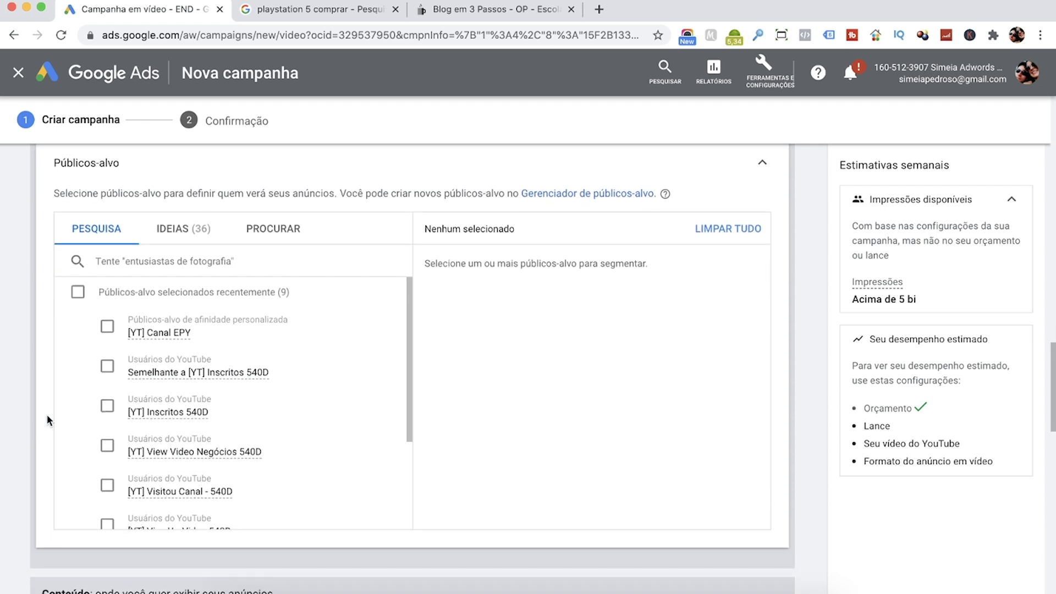
{"action": "left_click", "coordinate": [159, 413]}
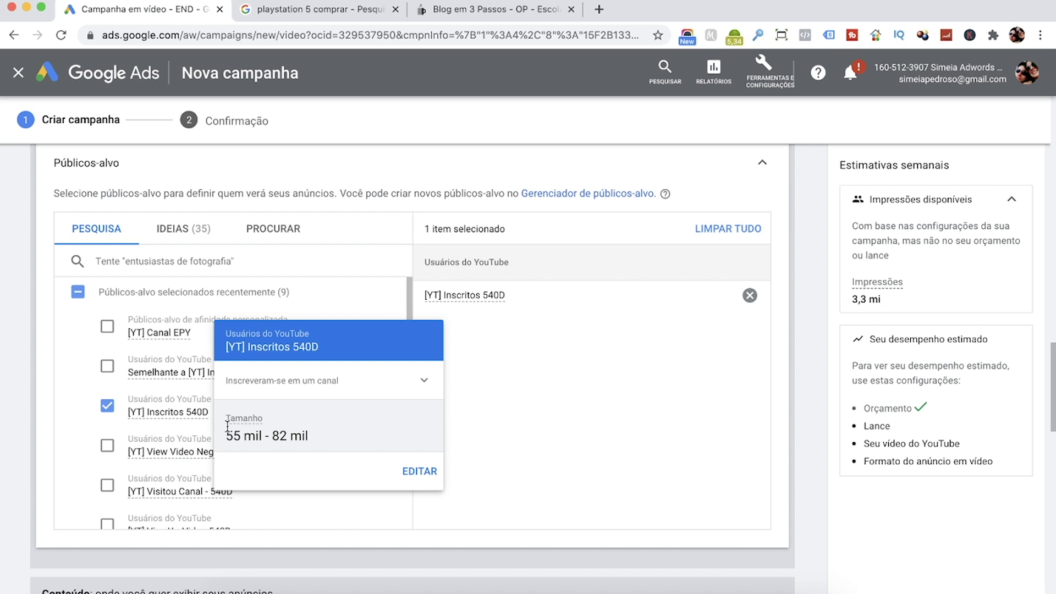
{"action": "left_click_drag", "start_coordinate": [233, 434], "coordinate": [316, 440]}
{"action": "left_click_drag", "start_coordinate": [233, 434], "coordinate": [302, 439]}
{"action": "left_click", "coordinate": [310, 437]}
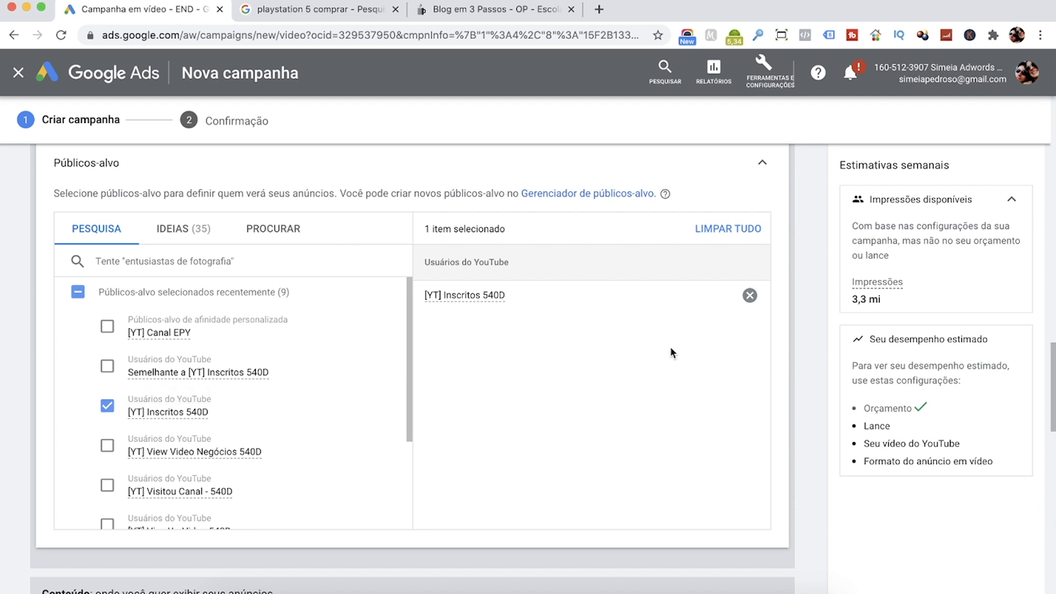
Examine the suggested audience ideas and the browsable audience categories for the ad group, returning to the audience search list
{"action": "left_click", "coordinate": [199, 229]}
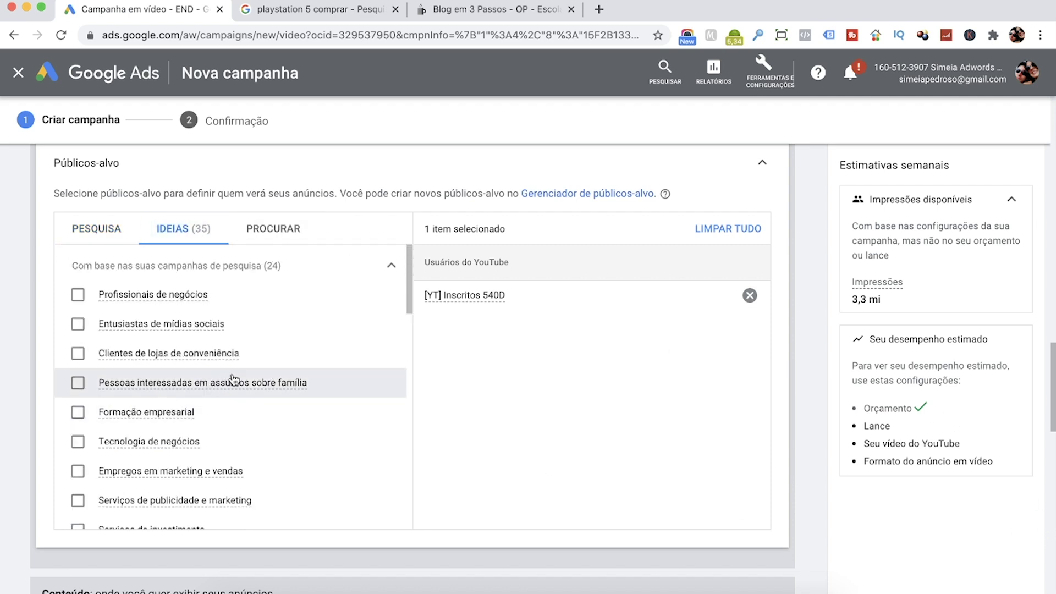
{"action": "scroll", "coordinate": [226, 379], "scroll_direction": "down", "scroll_amount": 6}
{"action": "scroll", "coordinate": [234, 379], "scroll_direction": "up", "scroll_amount": 8}
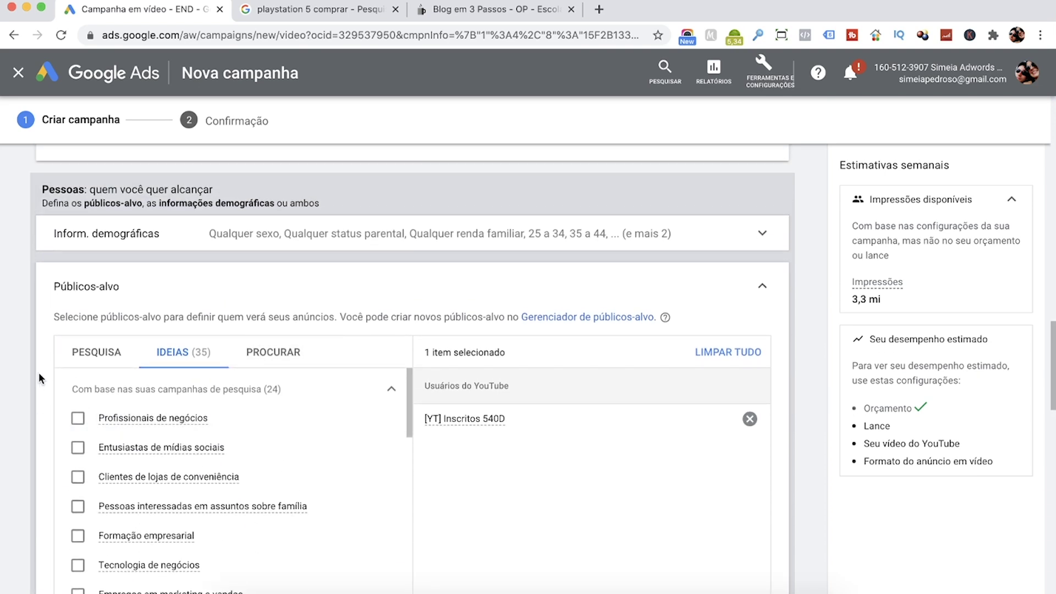
{"action": "scroll", "coordinate": [40, 374], "scroll_direction": "down", "scroll_amount": 3}
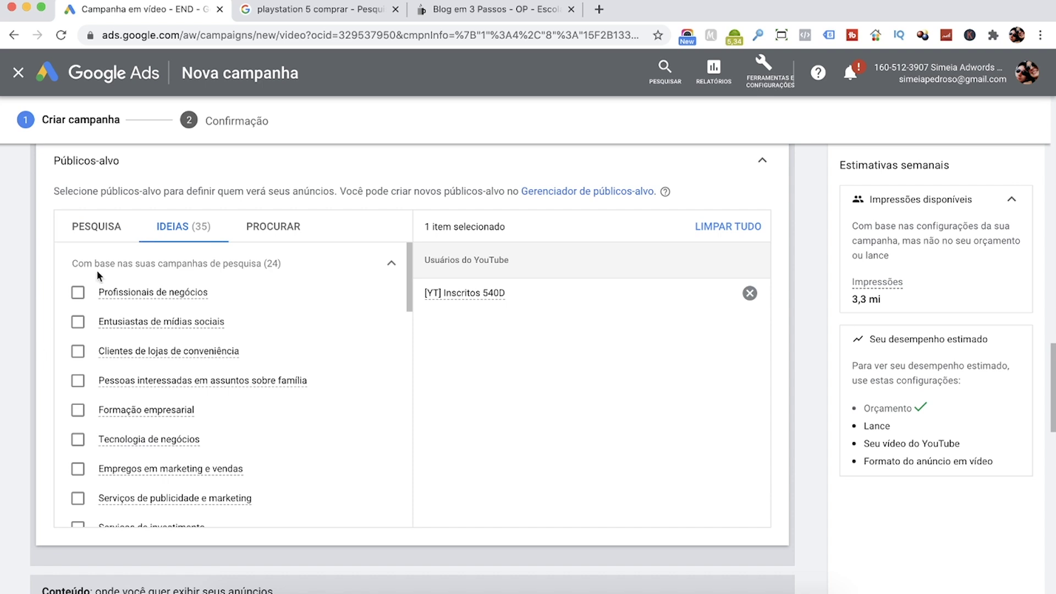
{"action": "left_click", "coordinate": [273, 226]}
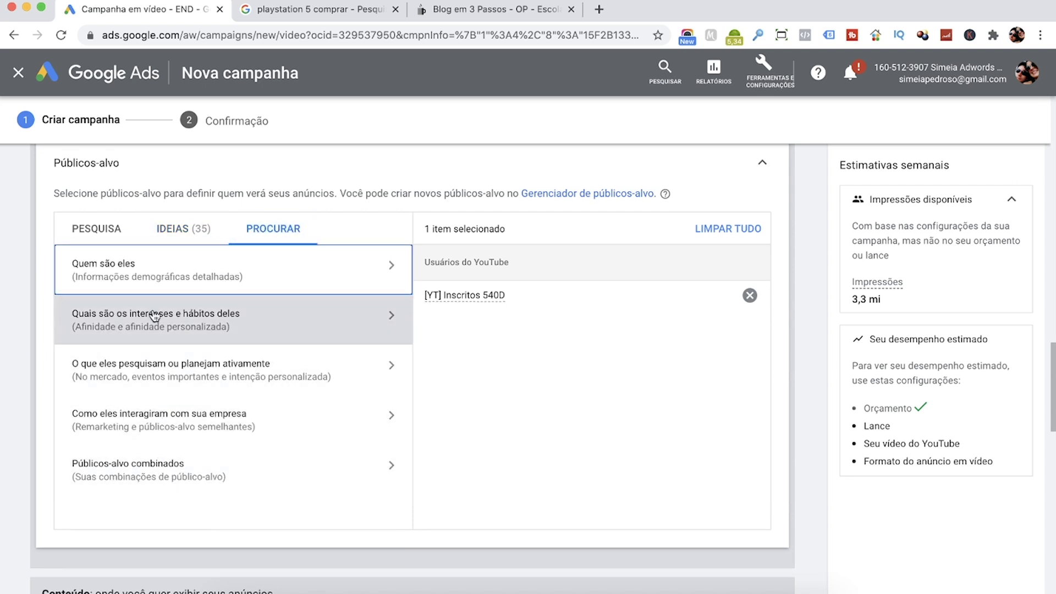
{"action": "left_click", "coordinate": [95, 230]}
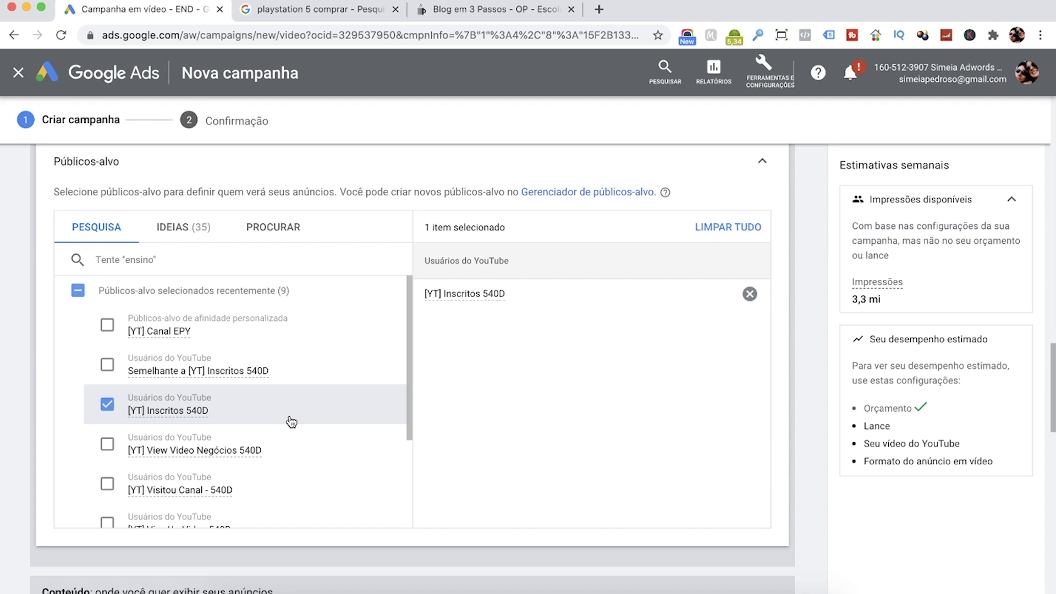
Locate the audience manager among the shared library tools and compare the audience search, ideas and browse views
{"action": "left_click", "coordinate": [768, 72]}
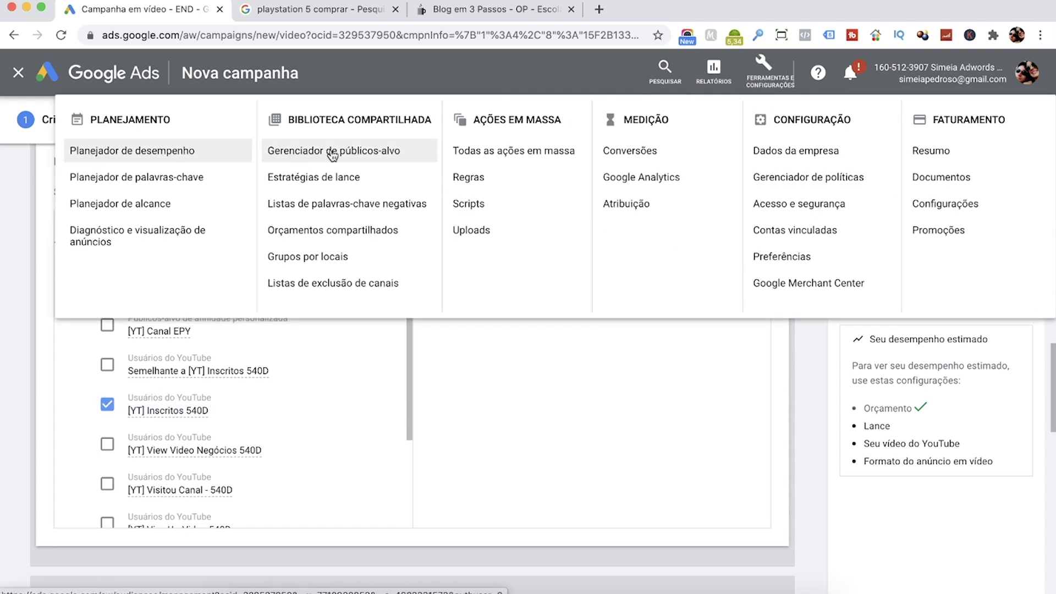
{"action": "left_click", "coordinate": [52, 358]}
{"action": "left_click", "coordinate": [184, 229]}
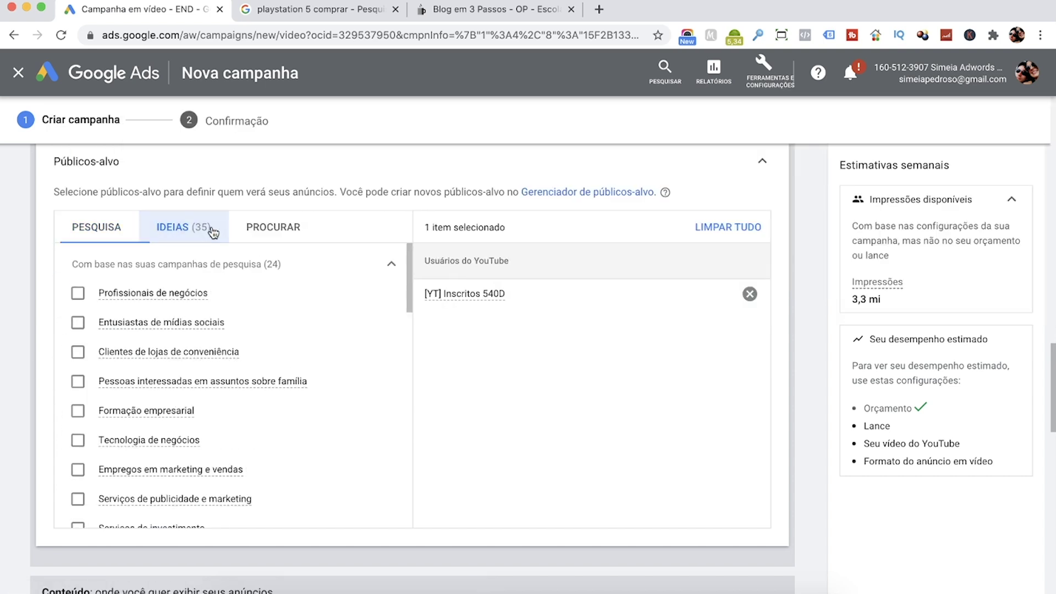
{"action": "left_click", "coordinate": [281, 233]}
{"action": "left_click", "coordinate": [184, 229]}
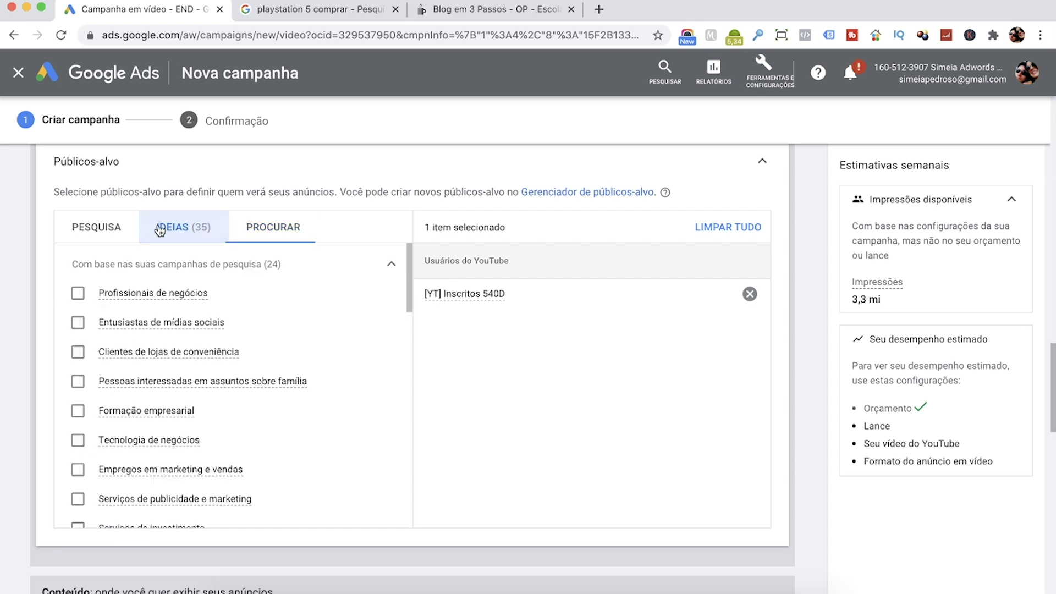
{"action": "left_click", "coordinate": [85, 229]}
{"action": "left_click", "coordinate": [44, 317]}
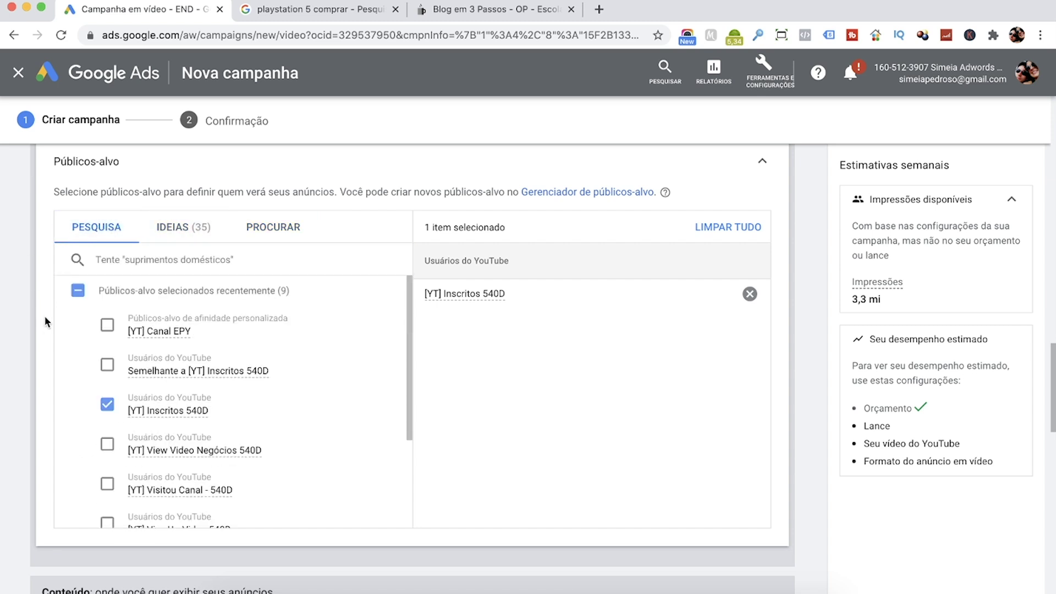
Examine the content targeting options for keywords, topics and channels alongside the browsable audience categories
{"action": "scroll", "coordinate": [45, 319], "scroll_direction": "down", "scroll_amount": 4}
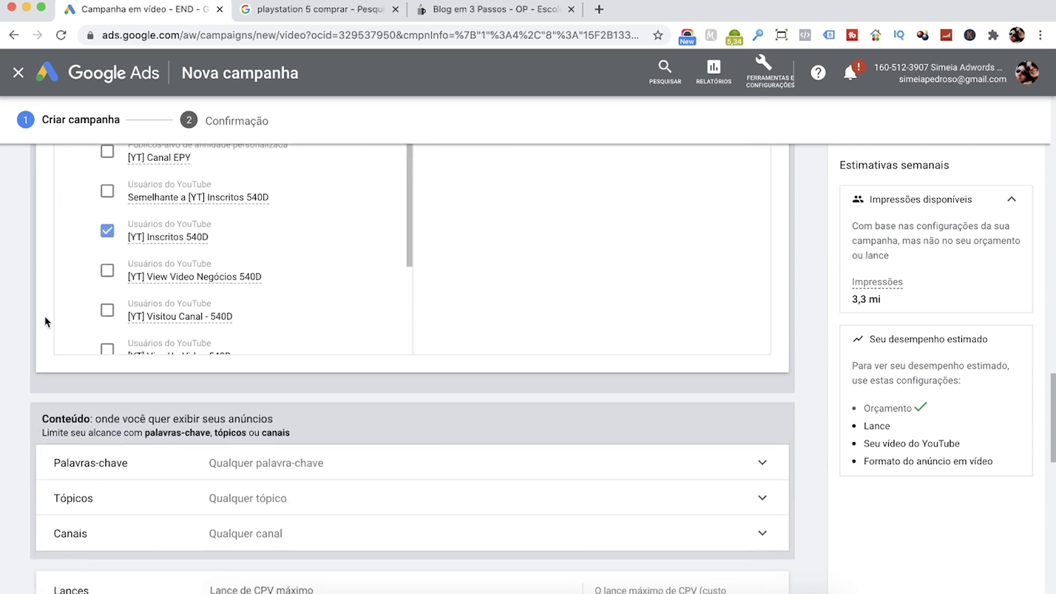
{"action": "scroll", "coordinate": [45, 315], "scroll_direction": "down", "scroll_amount": 3}
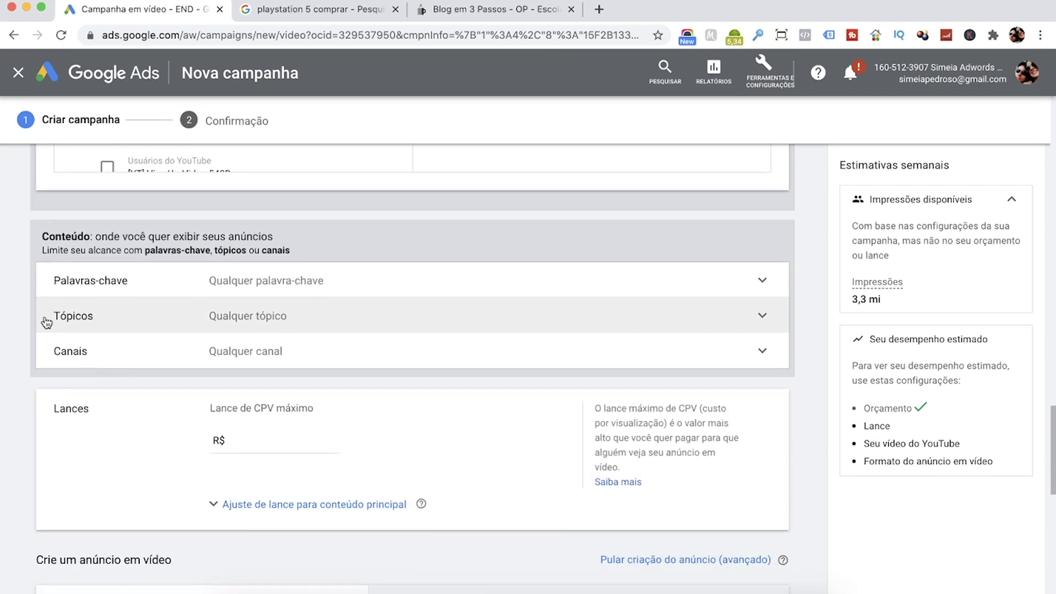
{"action": "left_click_drag", "start_coordinate": [71, 234], "coordinate": [48, 247]}
{"action": "scroll", "coordinate": [42, 243], "scroll_direction": "up", "scroll_amount": 2}
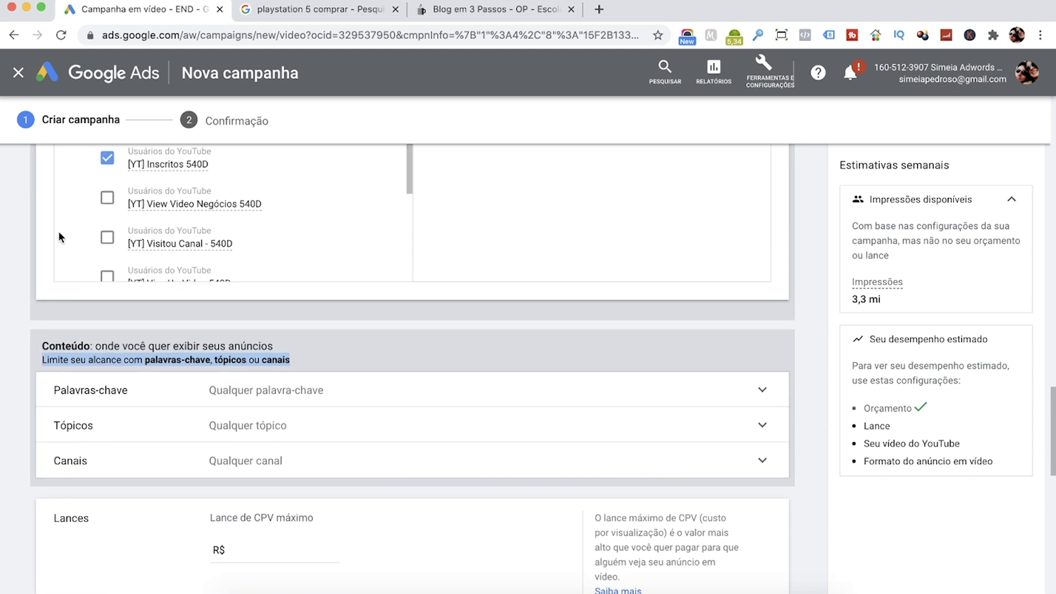
{"action": "scroll", "coordinate": [28, 342], "scroll_direction": "down", "scroll_amount": 2}
{"action": "scroll", "coordinate": [32, 312], "scroll_direction": "up", "scroll_amount": 8}
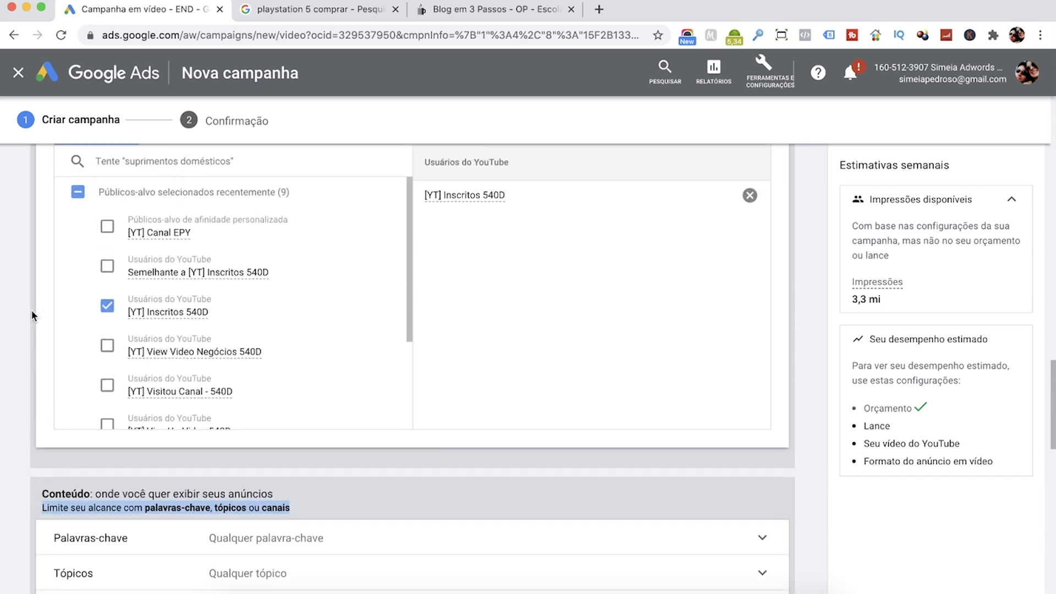
{"action": "left_click", "coordinate": [273, 316]}
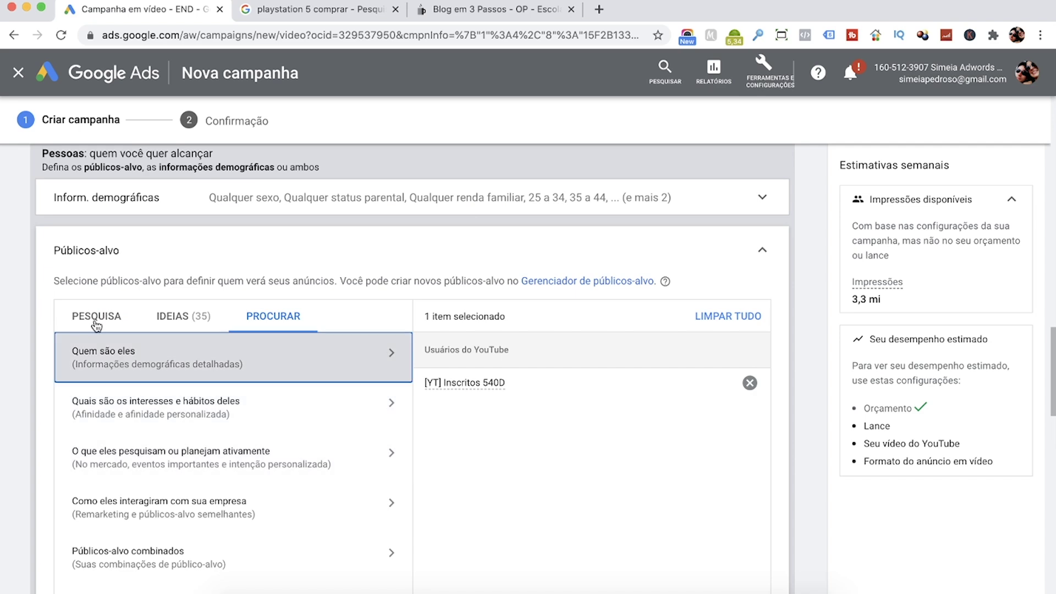
{"action": "scroll", "coordinate": [45, 321], "scroll_direction": "down", "scroll_amount": 9}
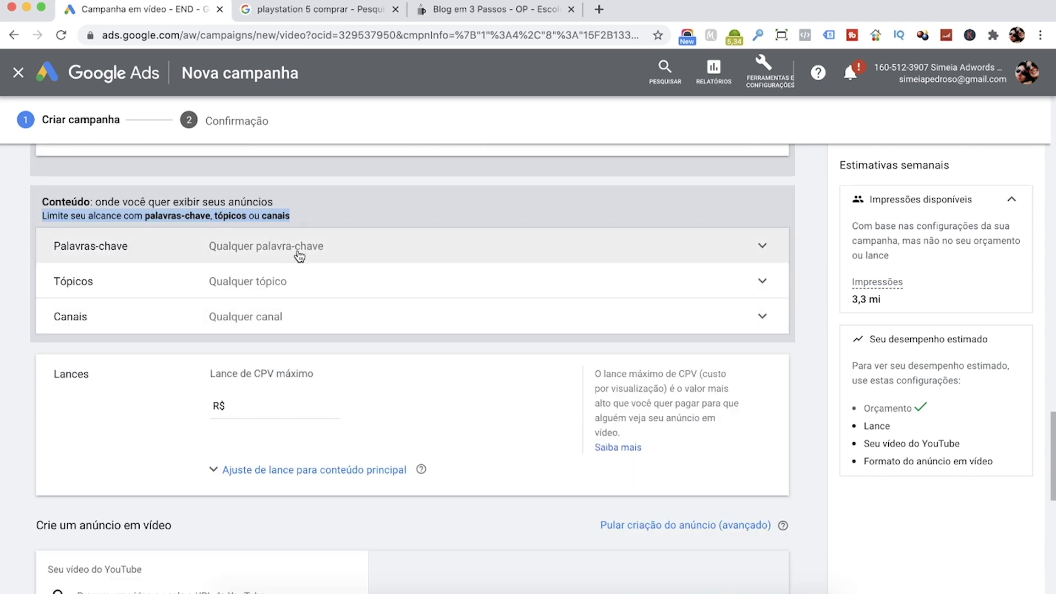
Add the keyword curso de facebook ads to the ad group's content targeting and collapse the keywords section
{"action": "left_click", "coordinate": [299, 255]}
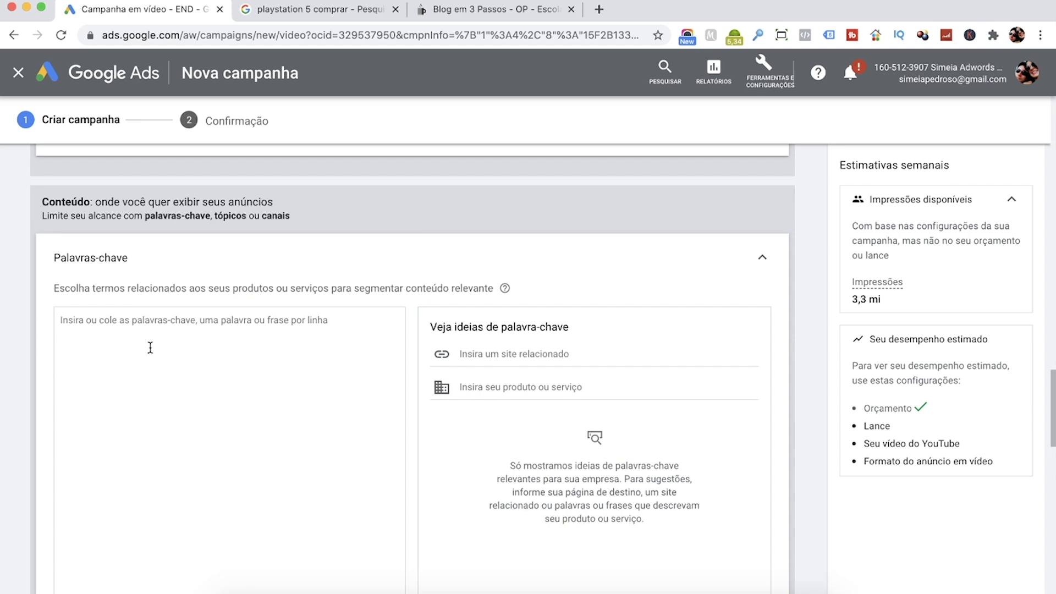
{"action": "type", "text": "cursp de"}
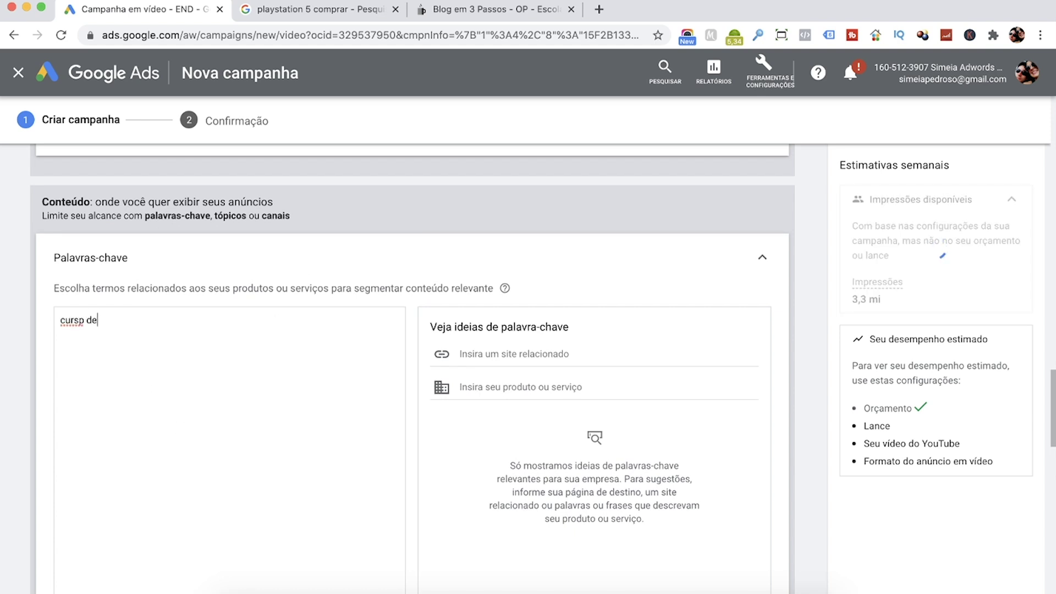
{"action": "key", "text": "BackSpace"}
{"action": "key", "text": "BackSpace"}
{"action": "key", "text": "BackSpace"}
{"action": "key", "text": "BackSpace"}
{"action": "type", "text": "o "}
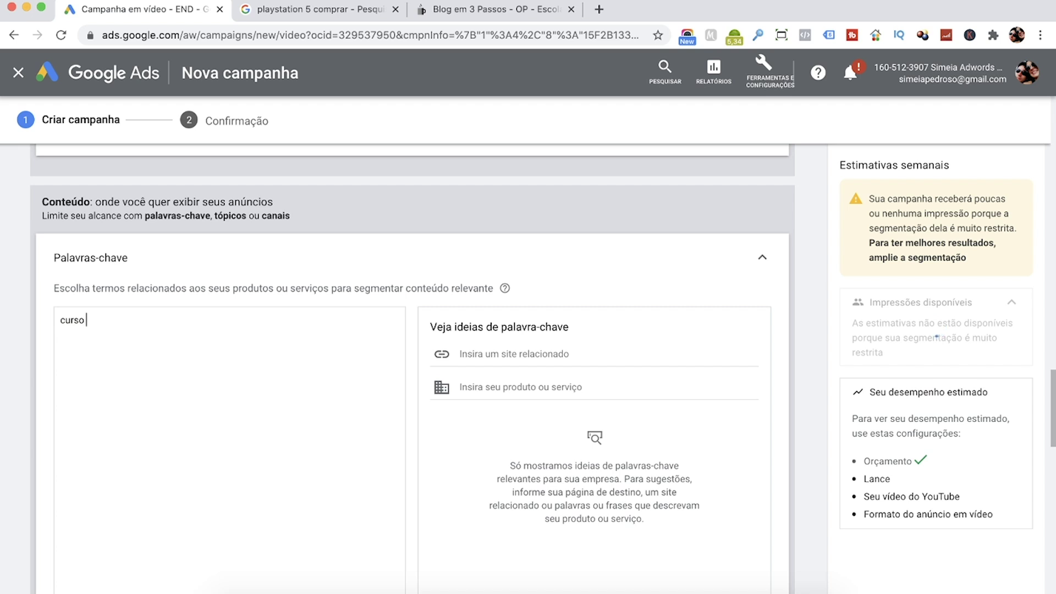
{"action": "type", "text": "de facebook ads"}
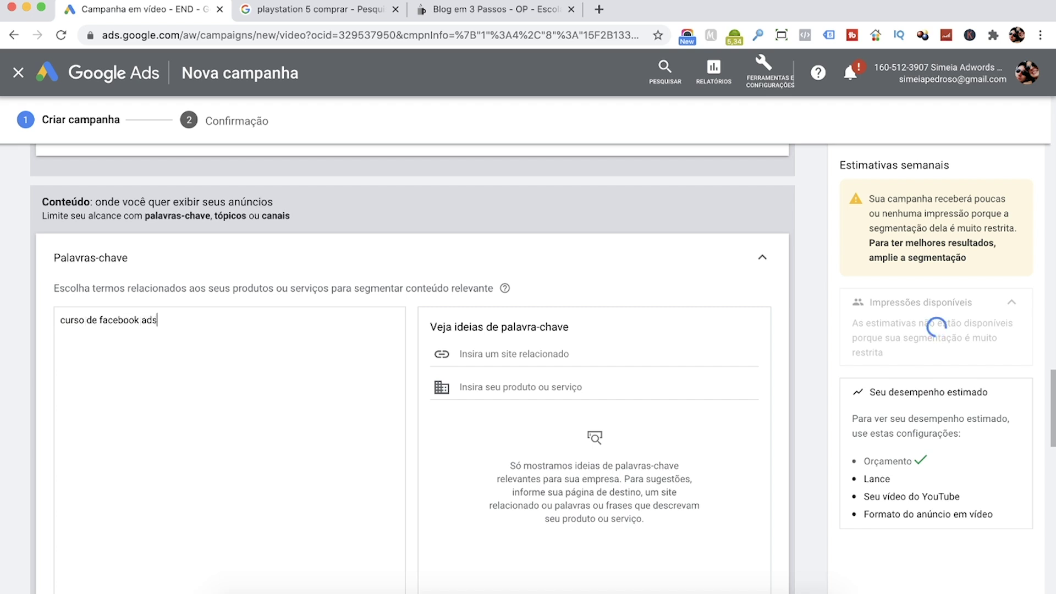
{"action": "scroll", "coordinate": [25, 259], "scroll_direction": "up", "scroll_amount": 6}
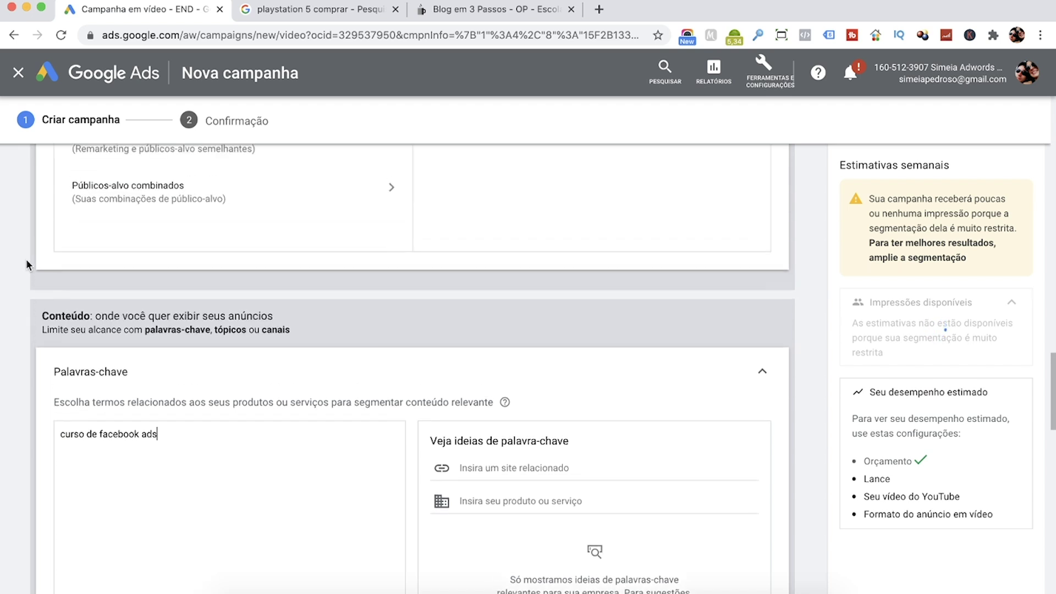
{"action": "scroll", "coordinate": [25, 368], "scroll_direction": "down", "scroll_amount": 5}
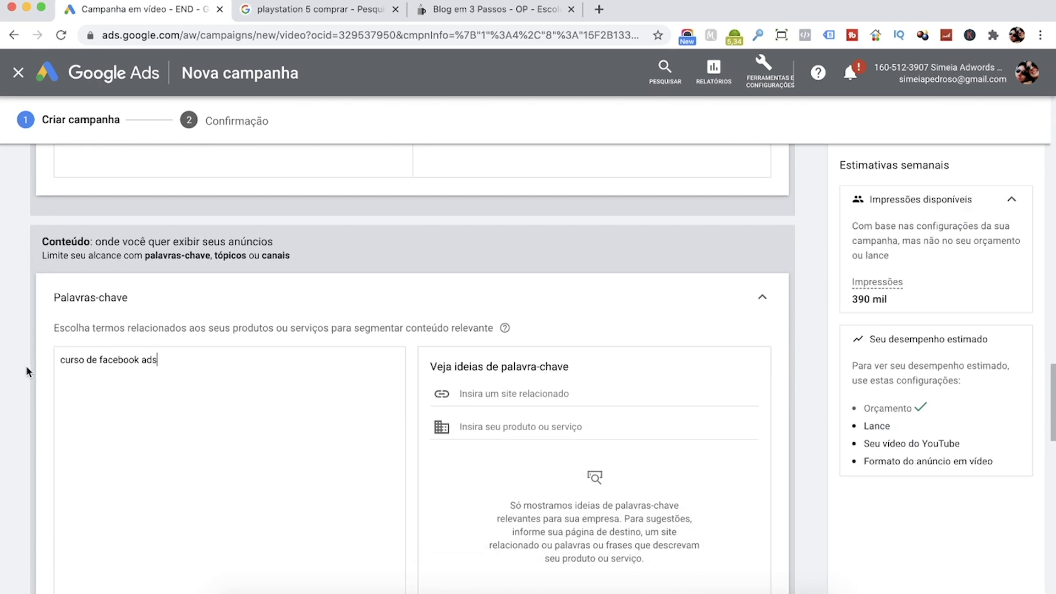
{"action": "scroll", "coordinate": [47, 397], "scroll_direction": "down", "scroll_amount": 2}
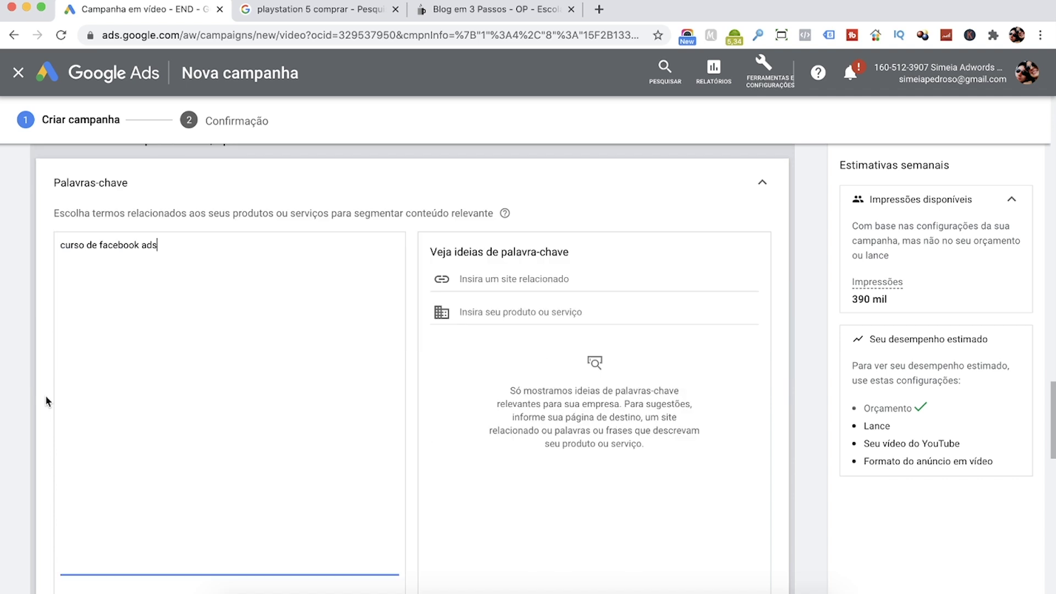
{"action": "scroll", "coordinate": [184, 315], "scroll_direction": "down", "scroll_amount": 3}
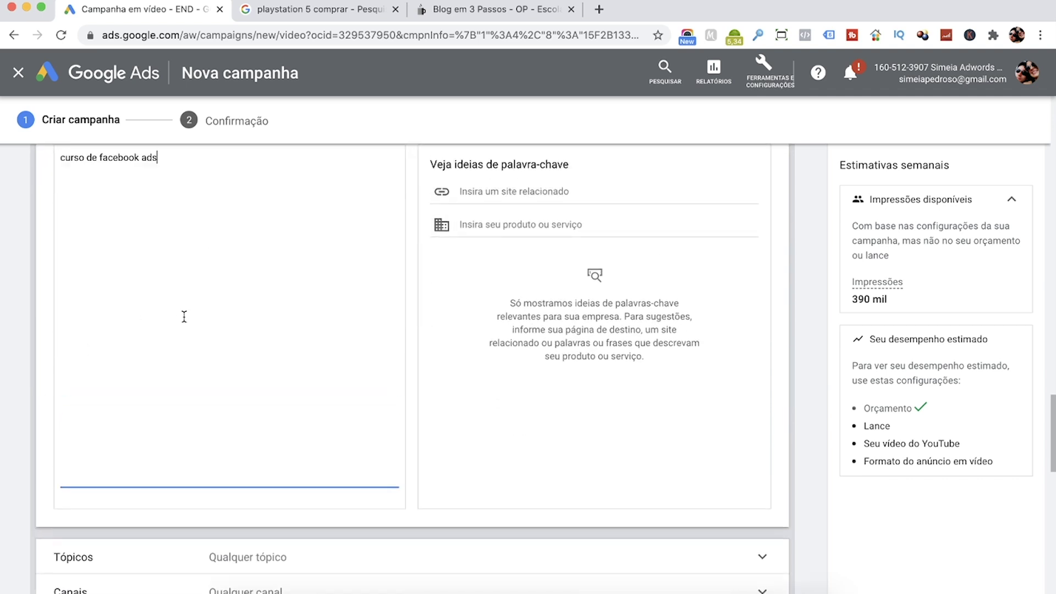
{"action": "scroll", "coordinate": [184, 315], "scroll_direction": "up", "scroll_amount": 4}
{"action": "left_click", "coordinate": [766, 220]}
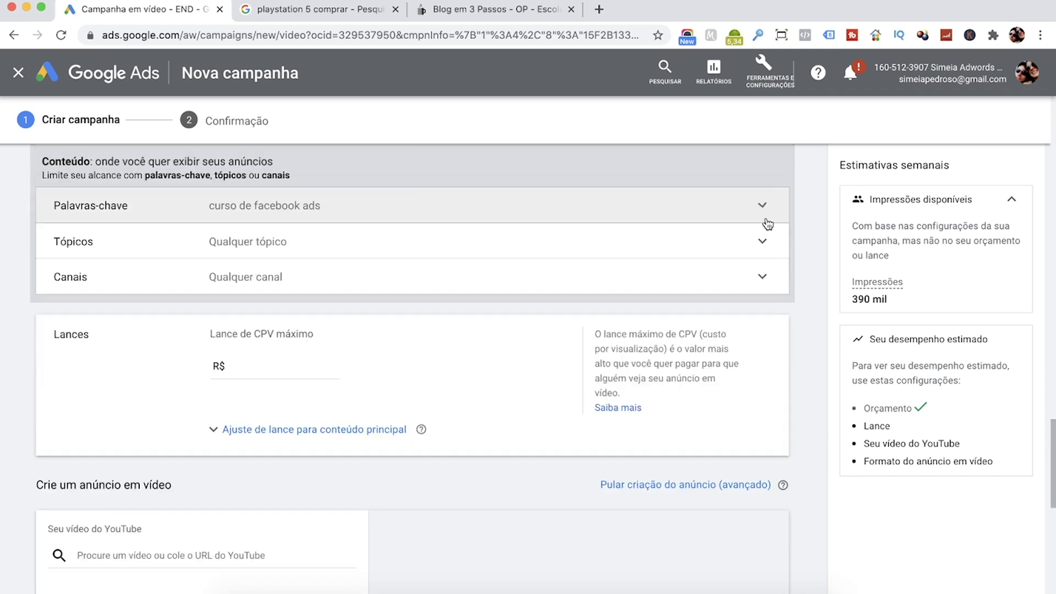
Review the topic targeting categories, including the Artes e entretenimento subtopics, and leave the topics section collapsed
{"action": "left_click", "coordinate": [276, 242]}
{"action": "scroll", "coordinate": [46, 328], "scroll_direction": "down", "scroll_amount": 2}
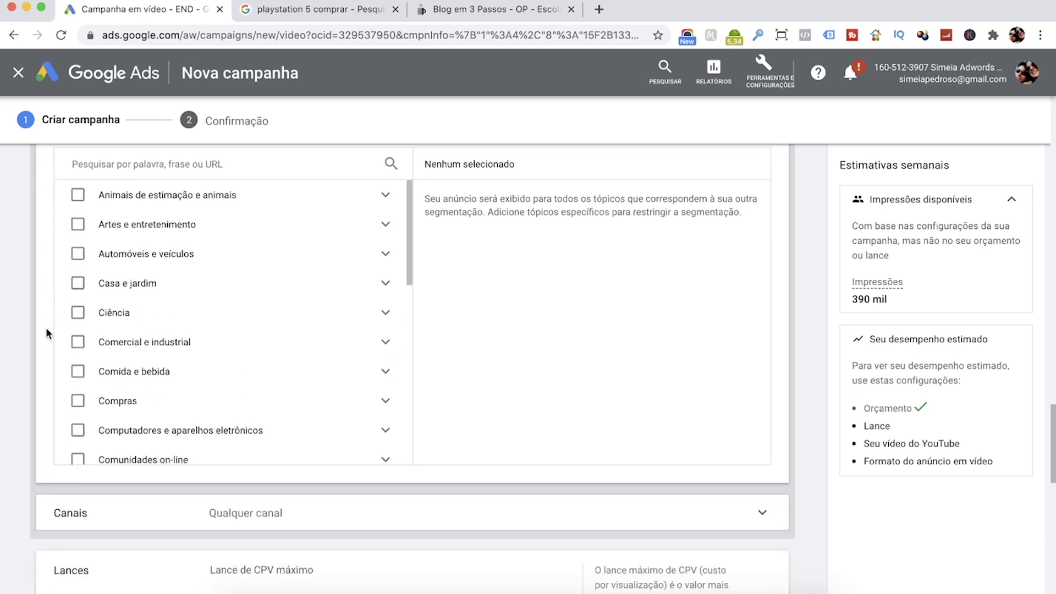
{"action": "scroll", "coordinate": [45, 328], "scroll_direction": "up", "scroll_amount": 2}
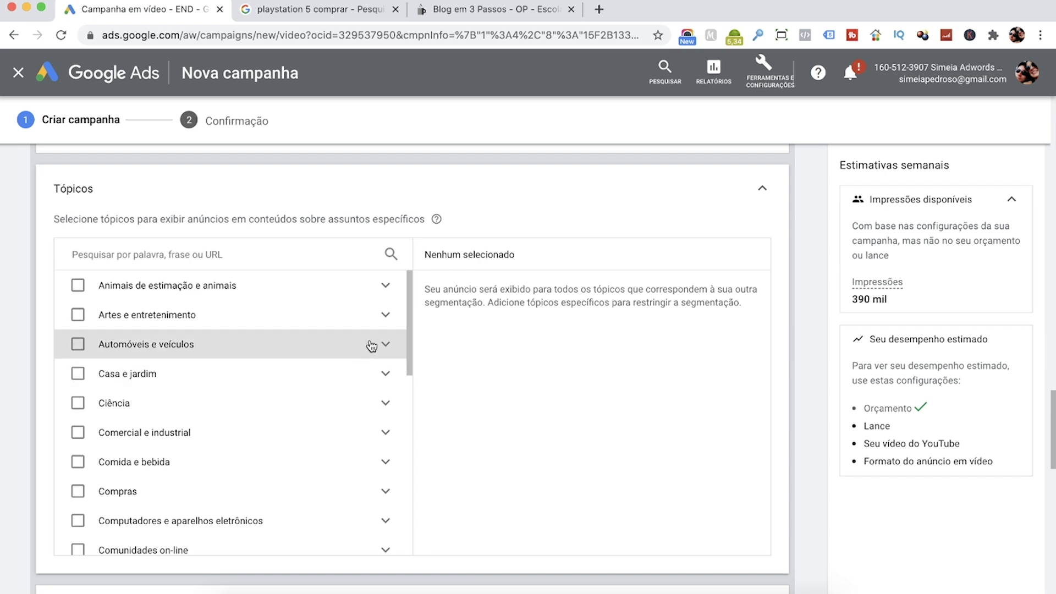
{"action": "left_click", "coordinate": [388, 317]}
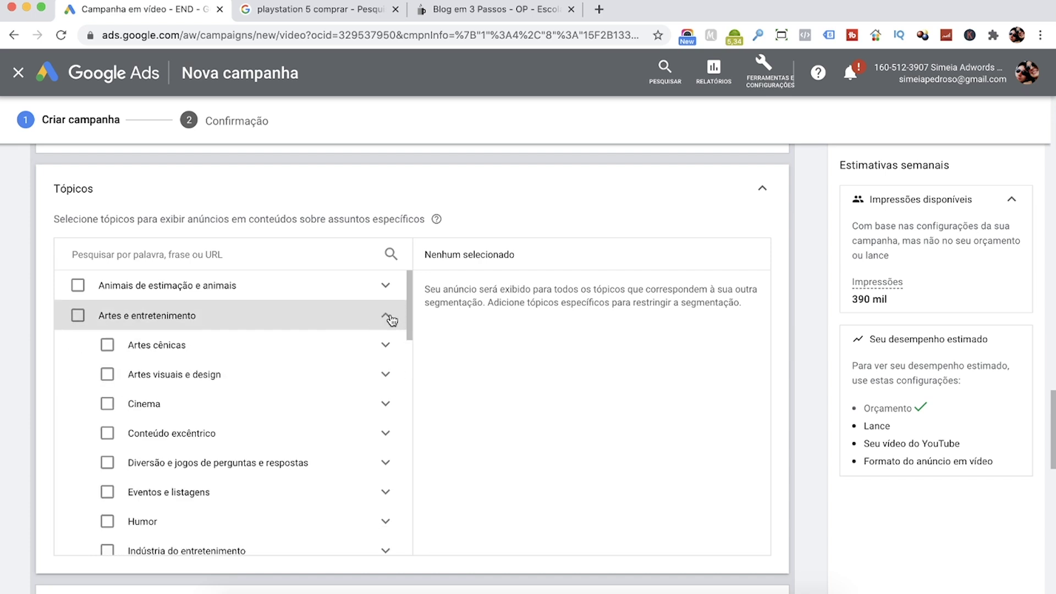
{"action": "left_click", "coordinate": [388, 316]}
{"action": "mouse_move", "coordinate": [420, 352]}
{"action": "left_mouse_down"}
{"action": "mouse_move", "coordinate": [416, 530]}
{"action": "mouse_move", "coordinate": [409, 352]}
{"action": "left_mouse_up"}
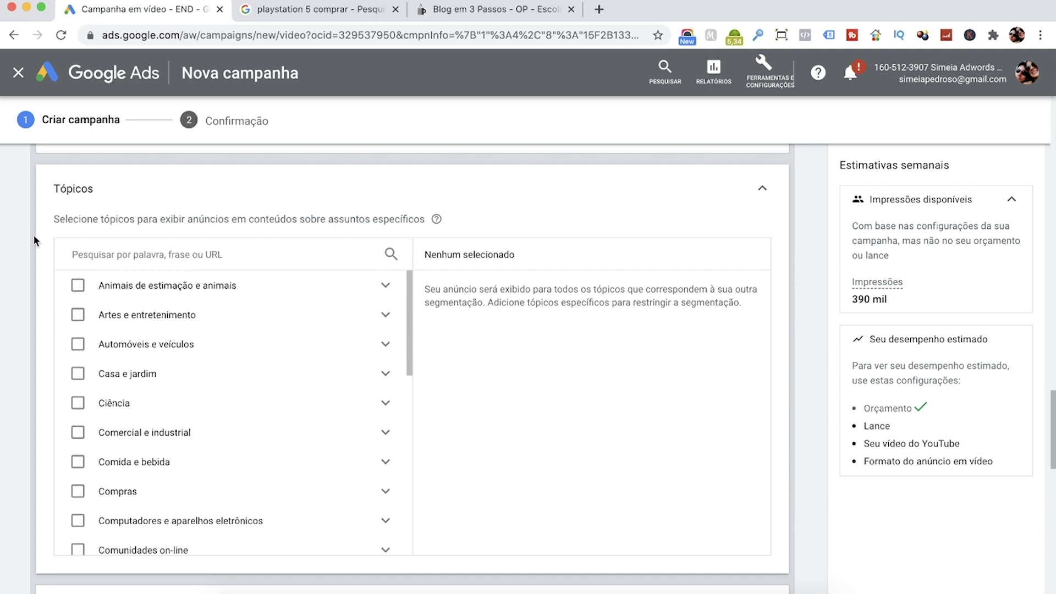
{"action": "left_click", "coordinate": [762, 189]}
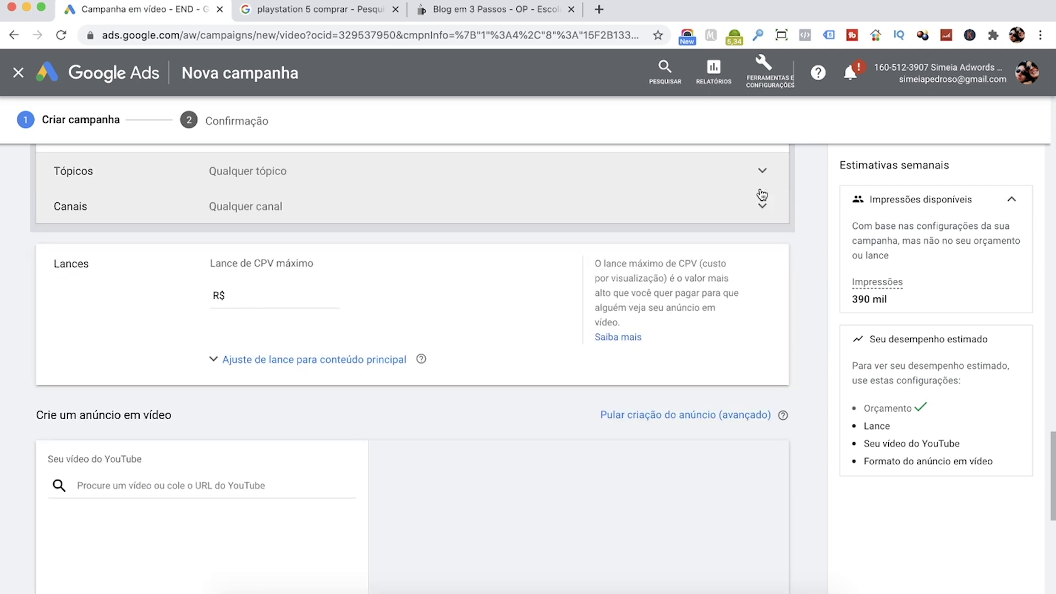
Search the channel targeting for me poupe and target the YouTube channel Me poupe!
{"action": "scroll", "coordinate": [119, 263], "scroll_direction": "up", "scroll_amount": 1}
{"action": "left_click", "coordinate": [106, 247]}
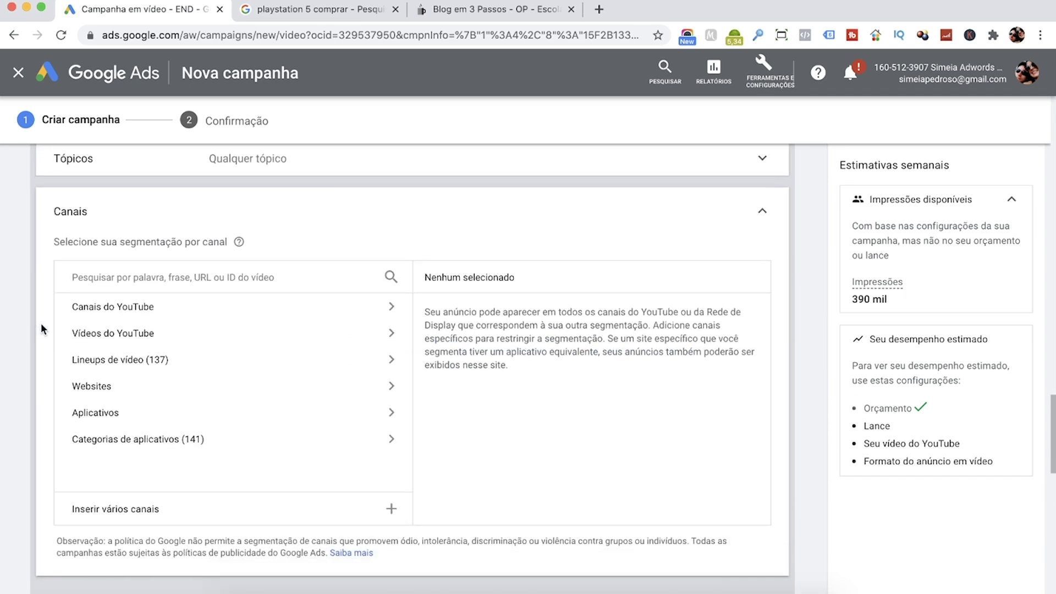
{"action": "left_click", "coordinate": [128, 279]}
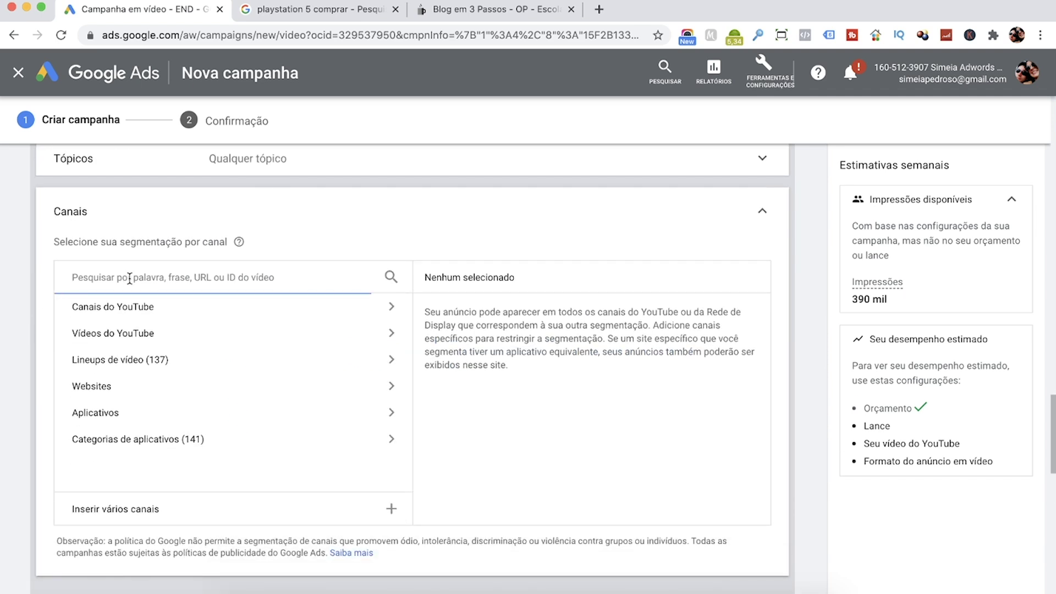
{"action": "type", "text": "me pou"}
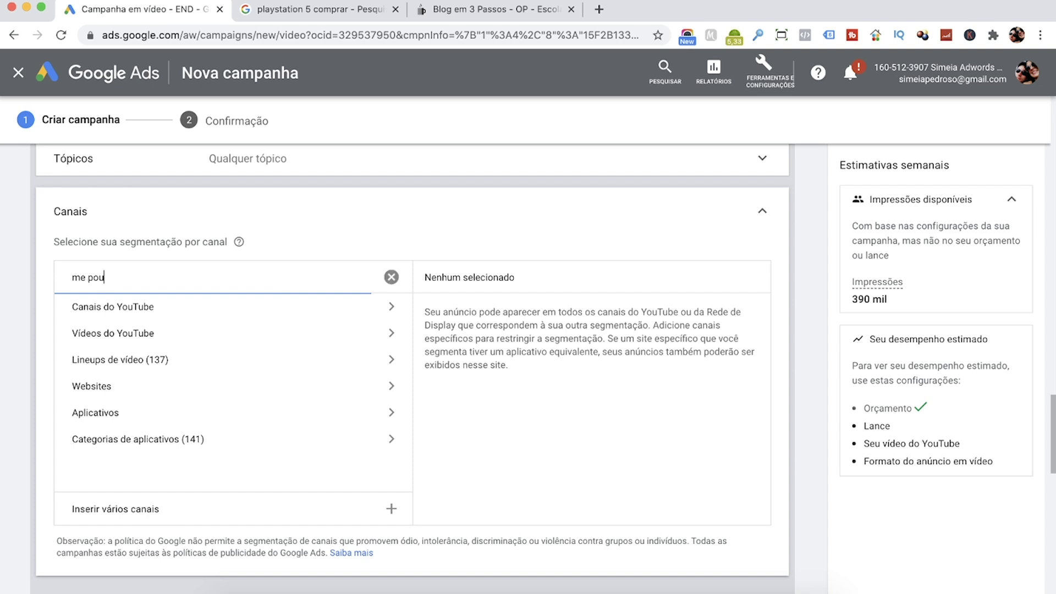
{"action": "type", "text": "pa"}
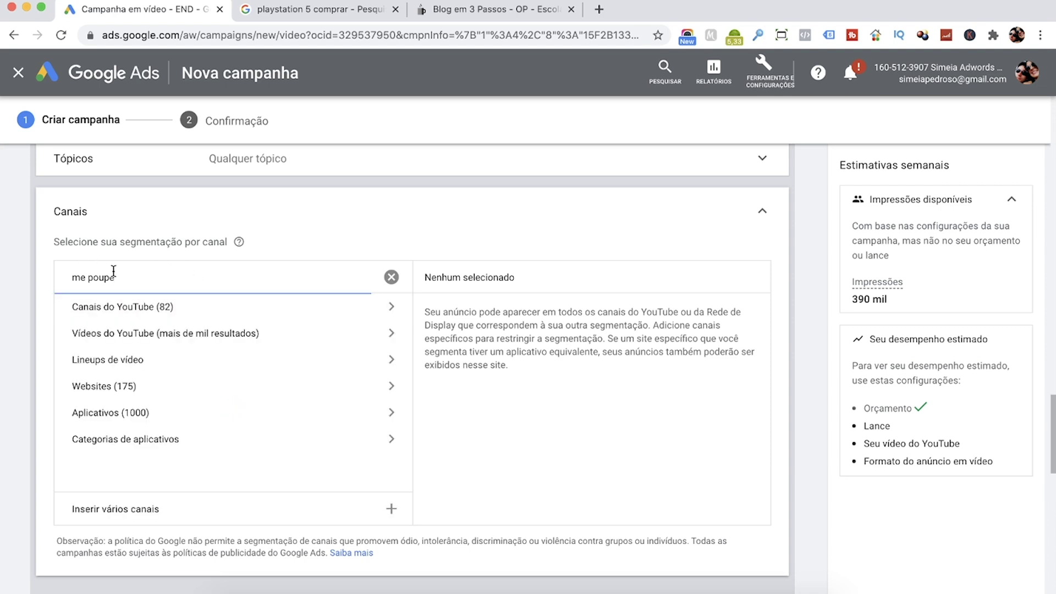
{"action": "left_click", "coordinate": [198, 307]}
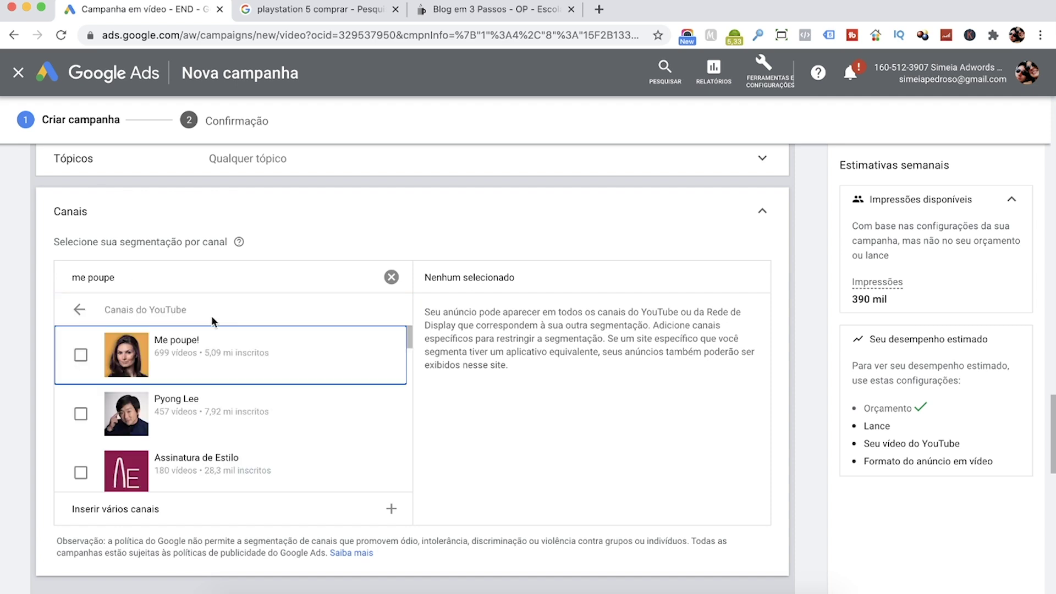
{"action": "left_click", "coordinate": [189, 359]}
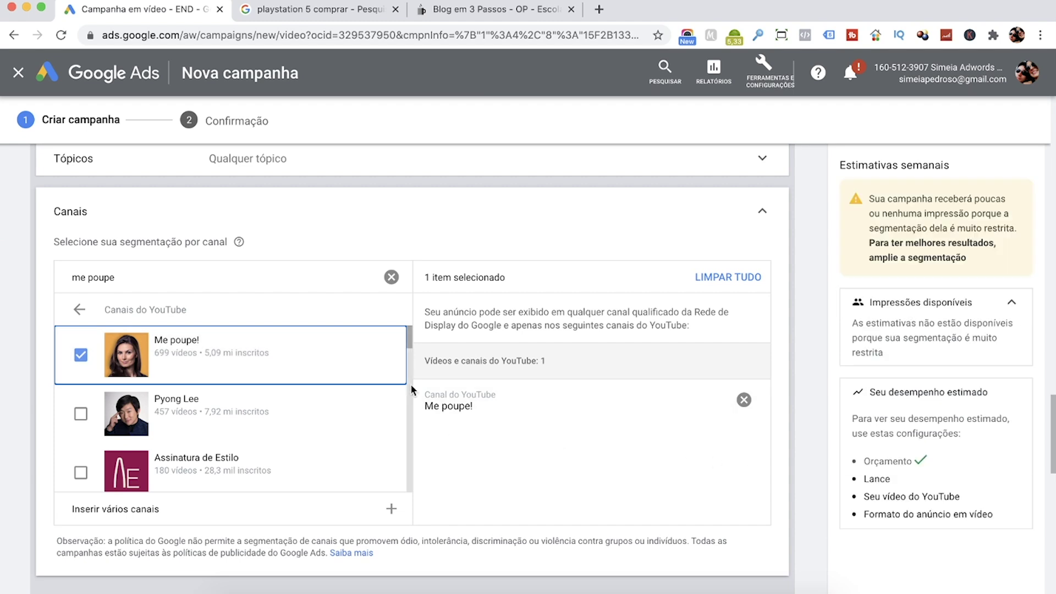
Remove the Me poupe! channel from the channel targeting, clear the channel search and collapse the channels section
{"action": "left_click", "coordinate": [81, 357]}
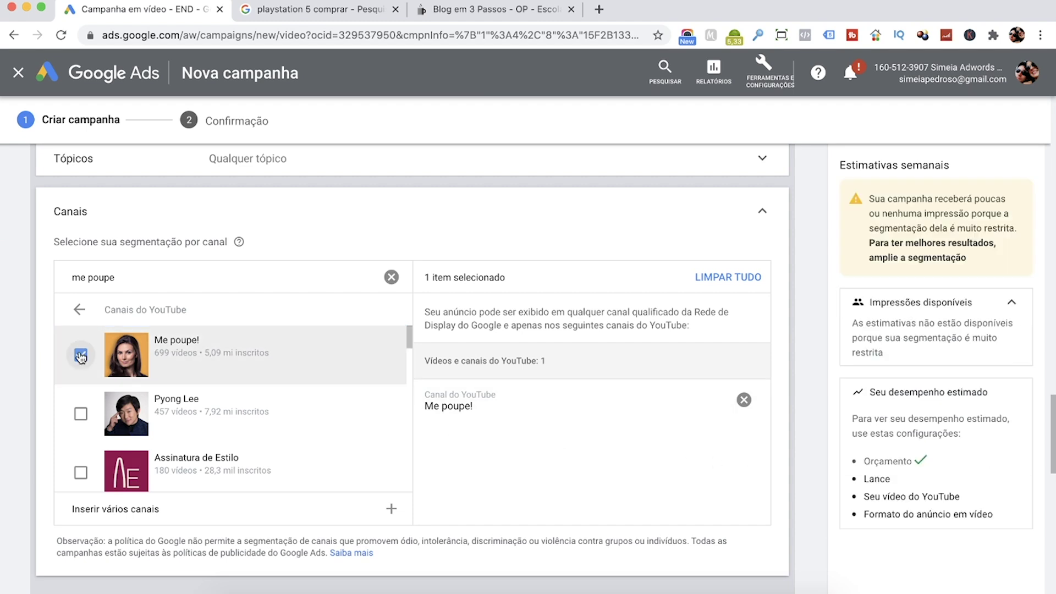
{"action": "left_click", "coordinate": [391, 277]}
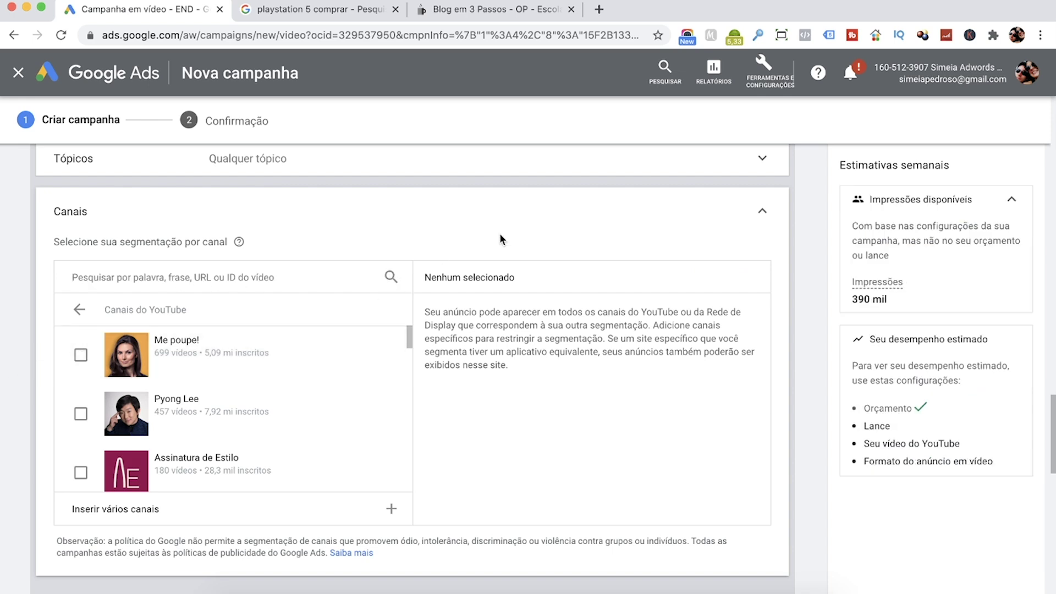
{"action": "left_click", "coordinate": [764, 213]}
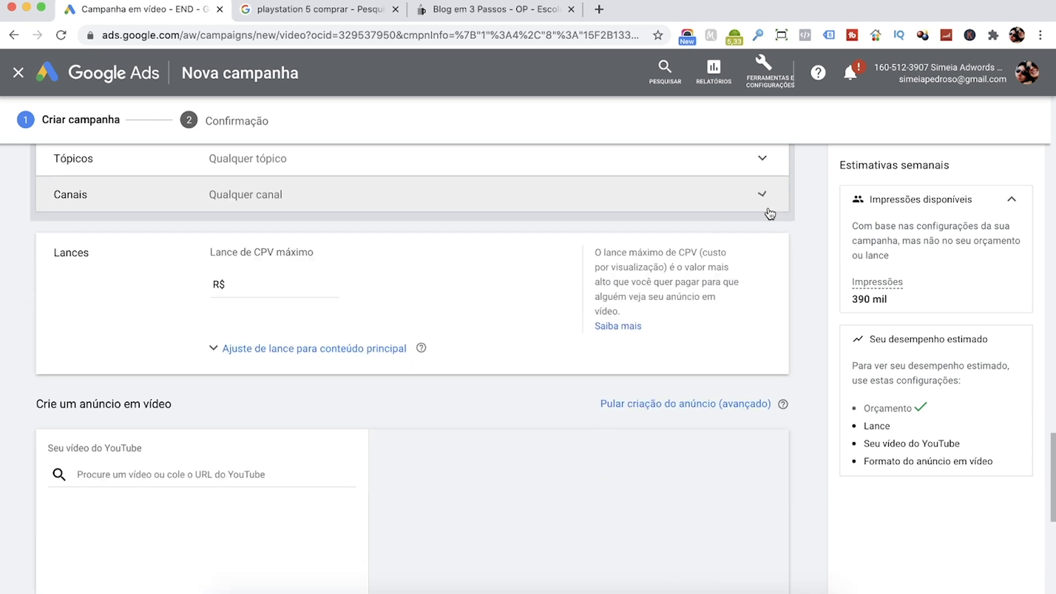
Set the ad group's maximum CPV bid to R$ 0,10
{"action": "scroll", "coordinate": [810, 223], "scroll_direction": "up", "scroll_amount": 1}
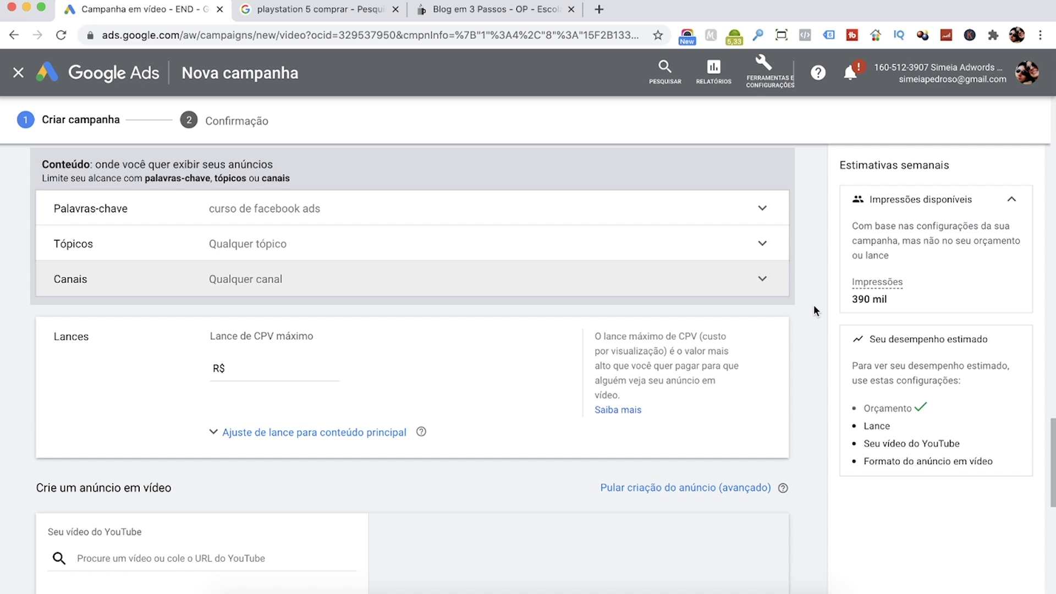
{"action": "left_click", "coordinate": [276, 367]}
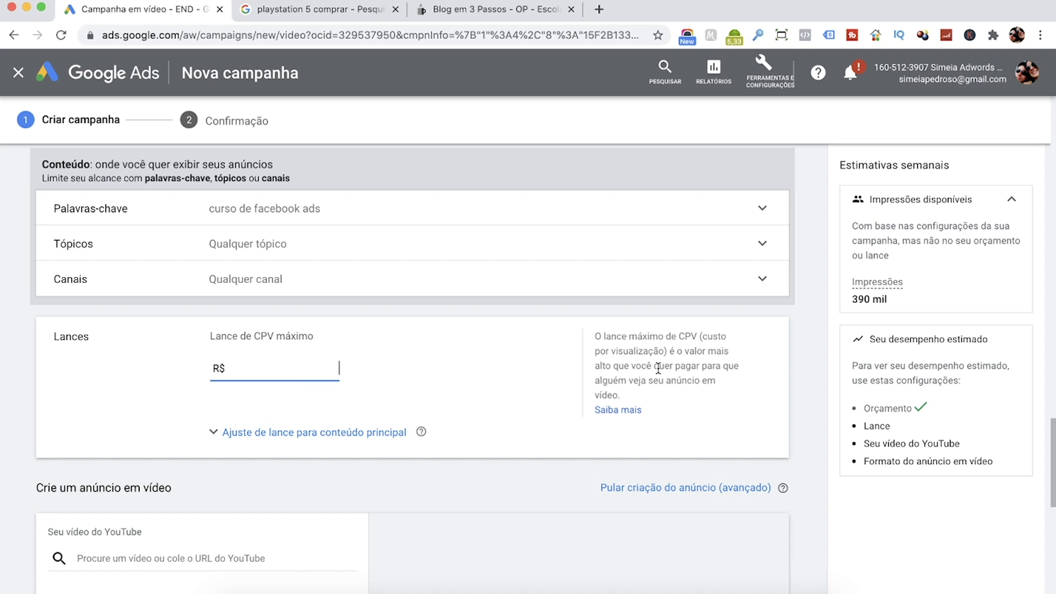
{"action": "left_click_drag", "start_coordinate": [666, 351], "coordinate": [635, 389]}
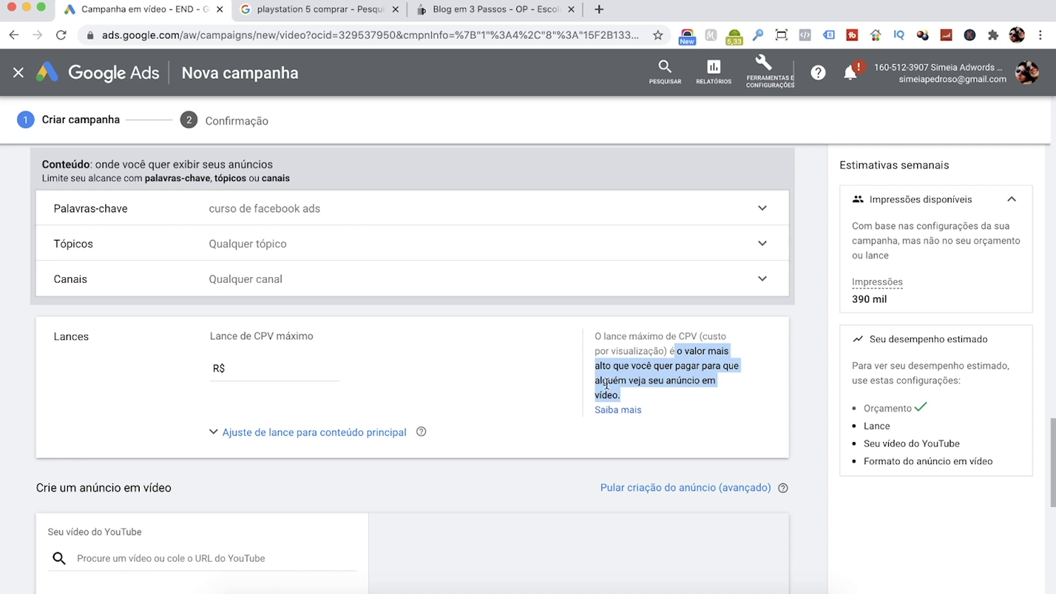
{"action": "left_click", "coordinate": [275, 372]}
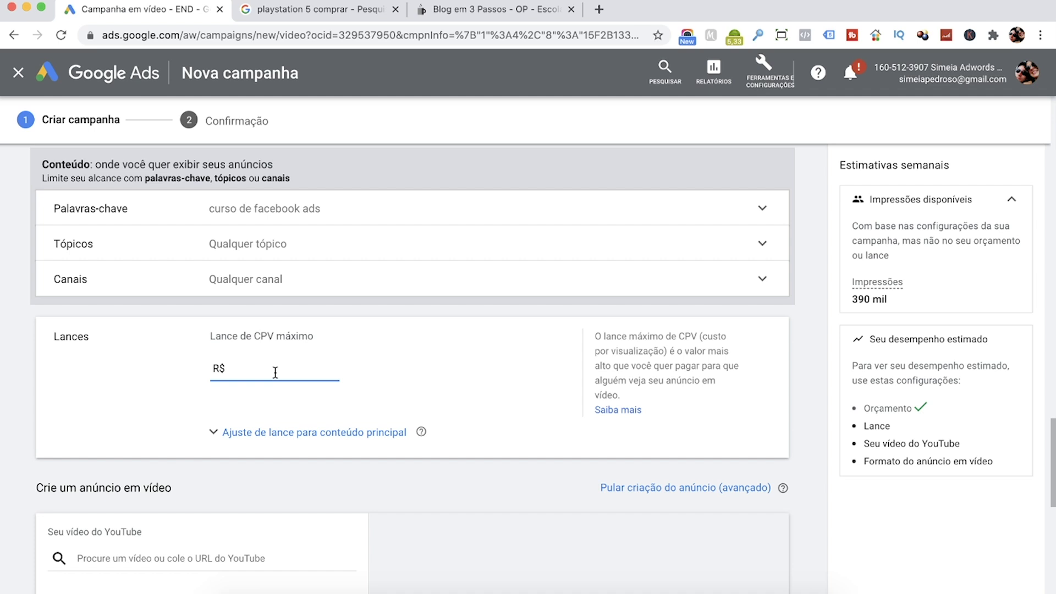
{"action": "type", "text": "0,1"}
{"action": "left_click", "coordinate": [414, 380]}
{"action": "double_click", "coordinate": [314, 369]}
{"action": "left_click", "coordinate": [425, 369]}
{"action": "double_click", "coordinate": [319, 368]}
{"action": "left_click", "coordinate": [375, 373]}
{"action": "double_click", "coordinate": [688, 336]}
{"action": "left_click", "coordinate": [332, 368]}
{"action": "left_click", "coordinate": [384, 368]}
Add the YouTube video Convite Treinamento Ao Vivo to the video ad by pasting its URL
{"action": "scroll", "coordinate": [507, 382], "scroll_direction": "down", "scroll_amount": 1}
{"action": "scroll", "coordinate": [506, 385], "scroll_direction": "down", "scroll_amount": 3}
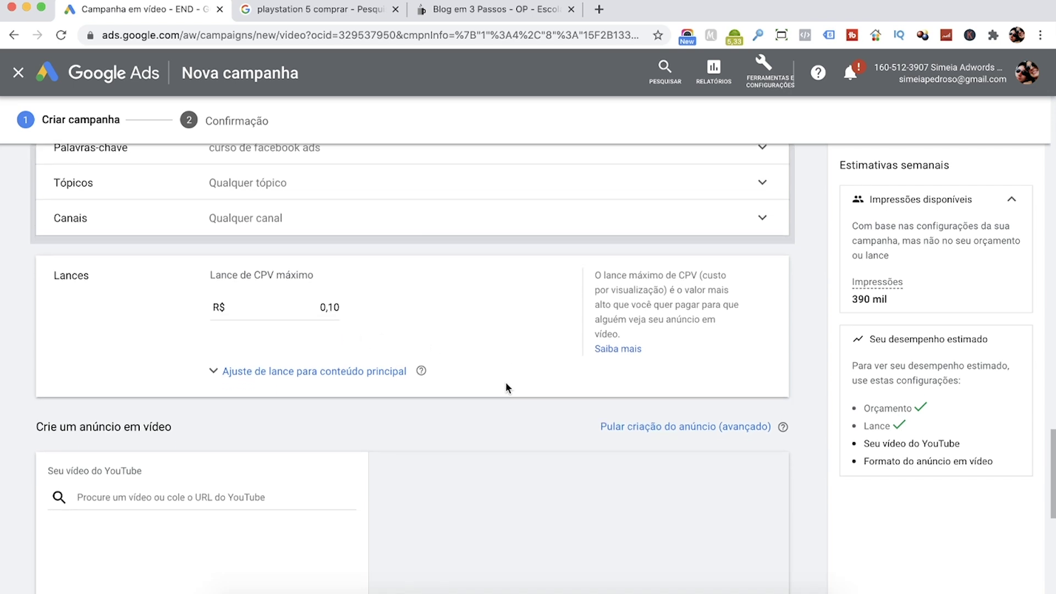
{"action": "scroll", "coordinate": [8, 379], "scroll_direction": "down", "scroll_amount": 10}
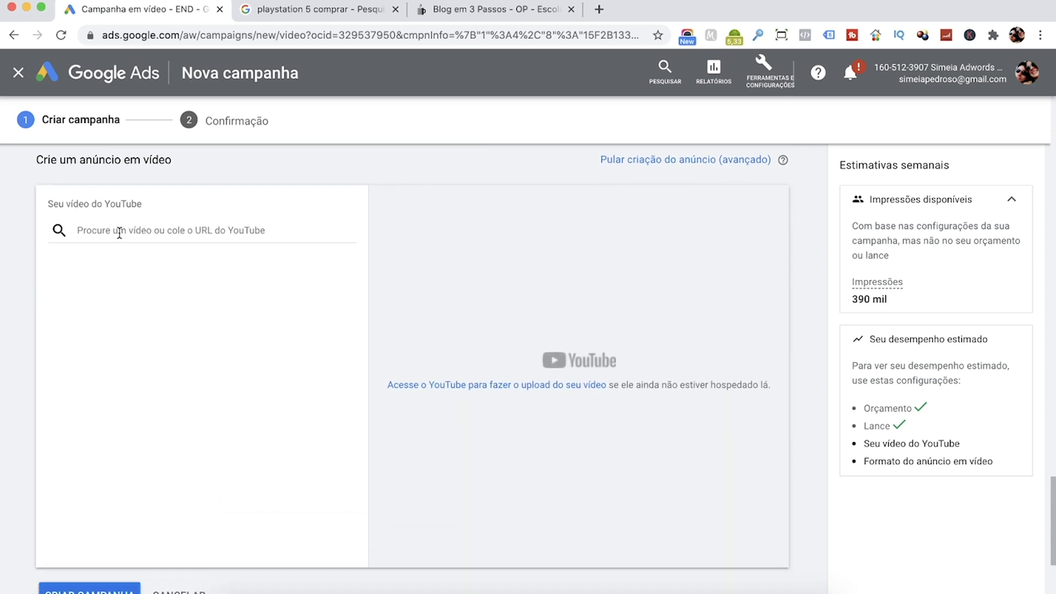
{"action": "left_click", "coordinate": [92, 230]}
{"action": "left_click", "coordinate": [22, 280]}
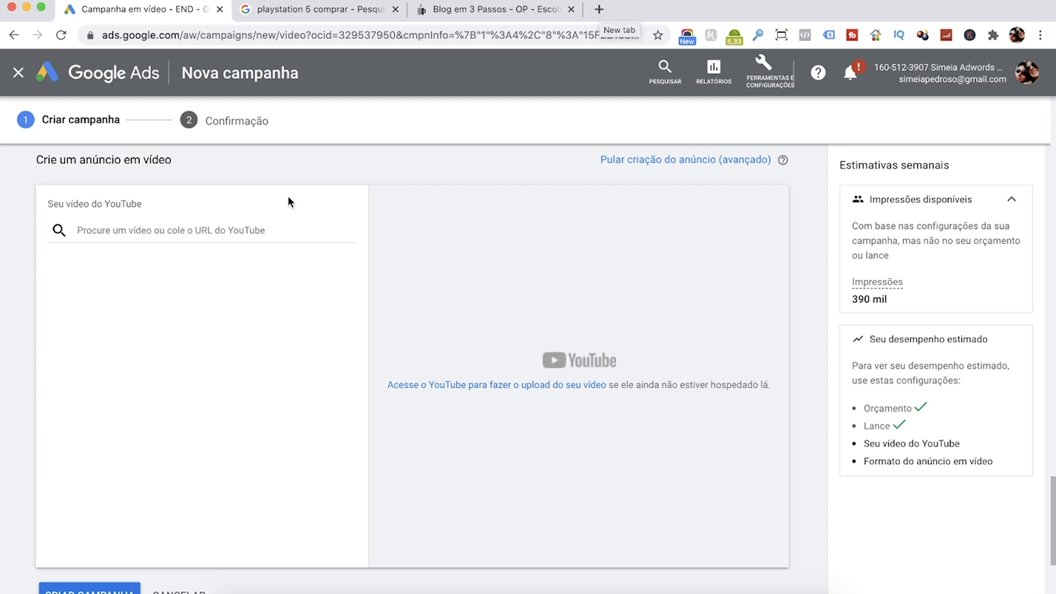
{"action": "left_click", "coordinate": [80, 230]}
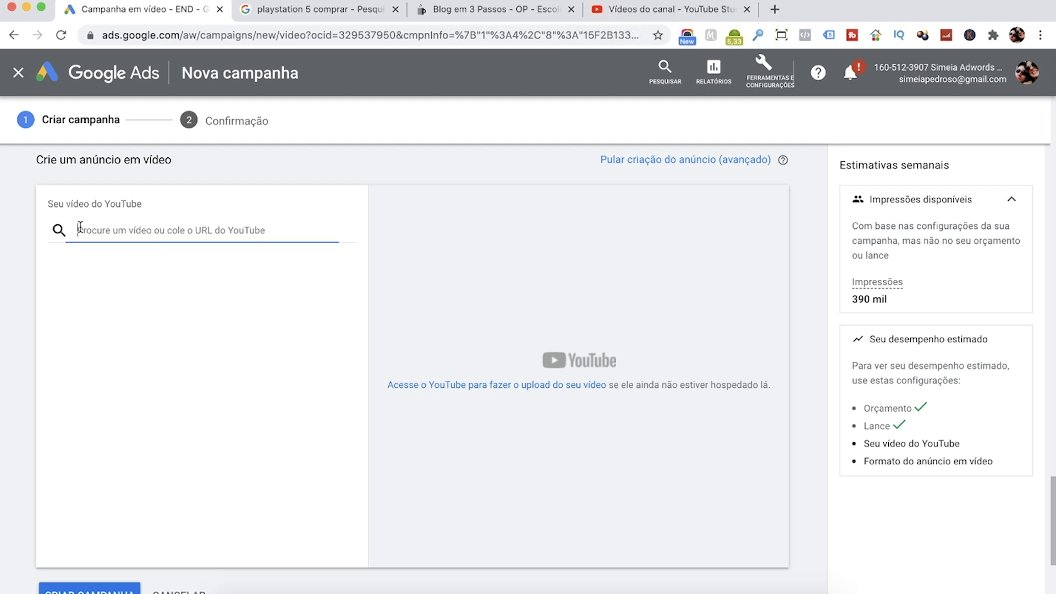
{"action": "type", "text": "https://www.youtube.com/watch?v=X6plfRFvyY"}
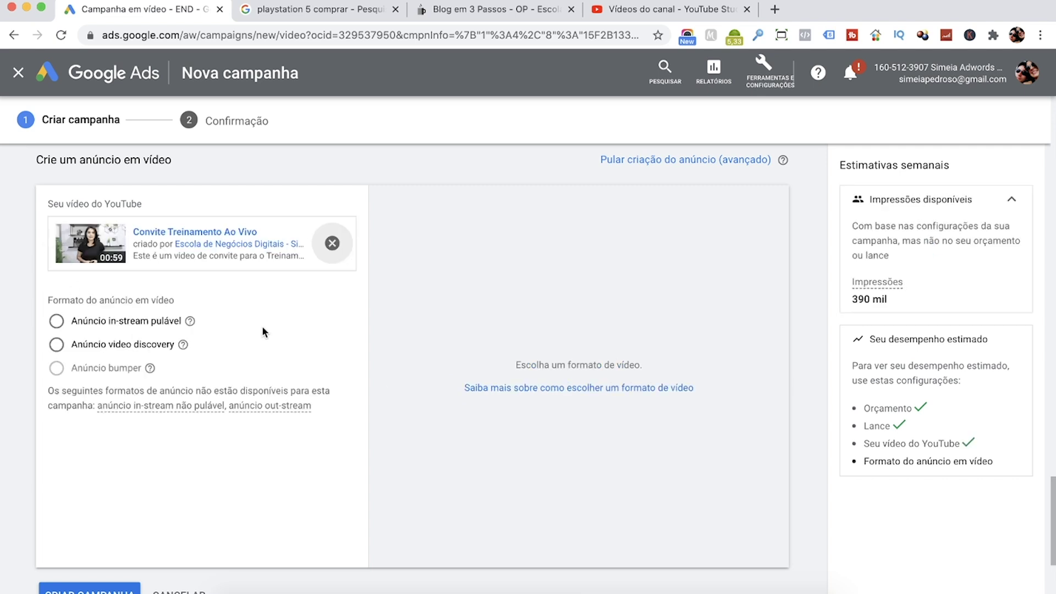
Examine the available video ad formats and read the explanation and availability conditions of the bumper ad
{"action": "scroll", "coordinate": [262, 333], "scroll_direction": "down", "scroll_amount": 2}
{"action": "scroll", "coordinate": [262, 332], "scroll_direction": "up", "scroll_amount": 2}
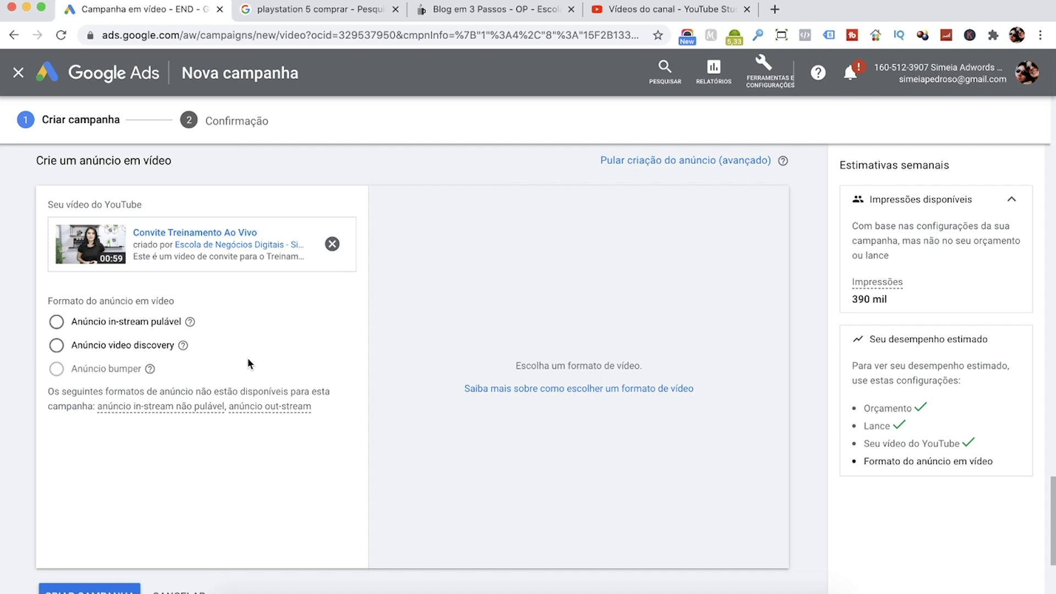
{"action": "mouse_move", "coordinate": [106, 373]}
{"action": "mouse_move", "coordinate": [149, 374]}
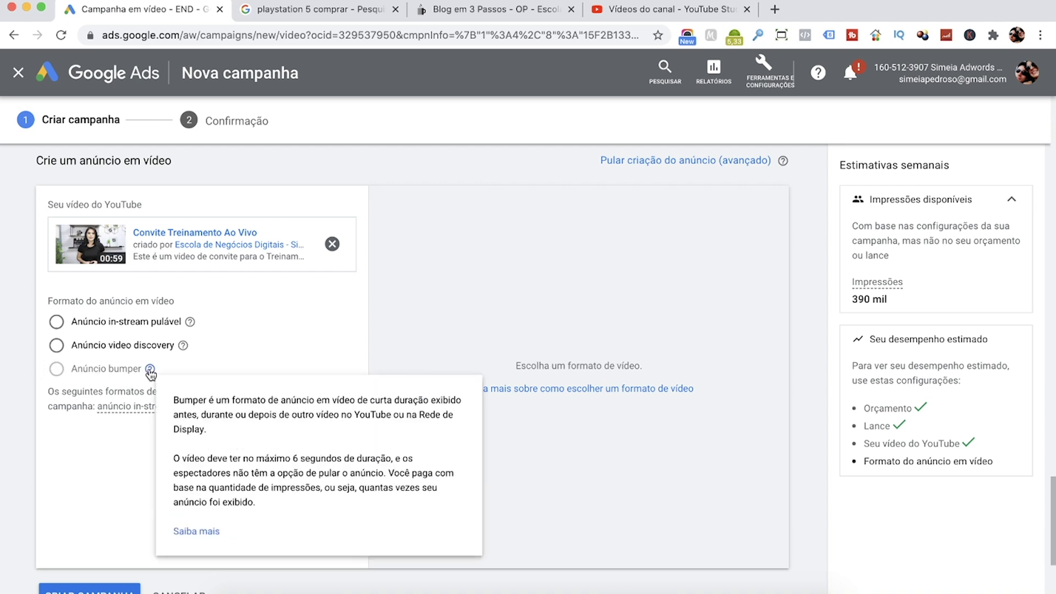
{"action": "left_click_drag", "start_coordinate": [250, 459], "coordinate": [270, 504]}
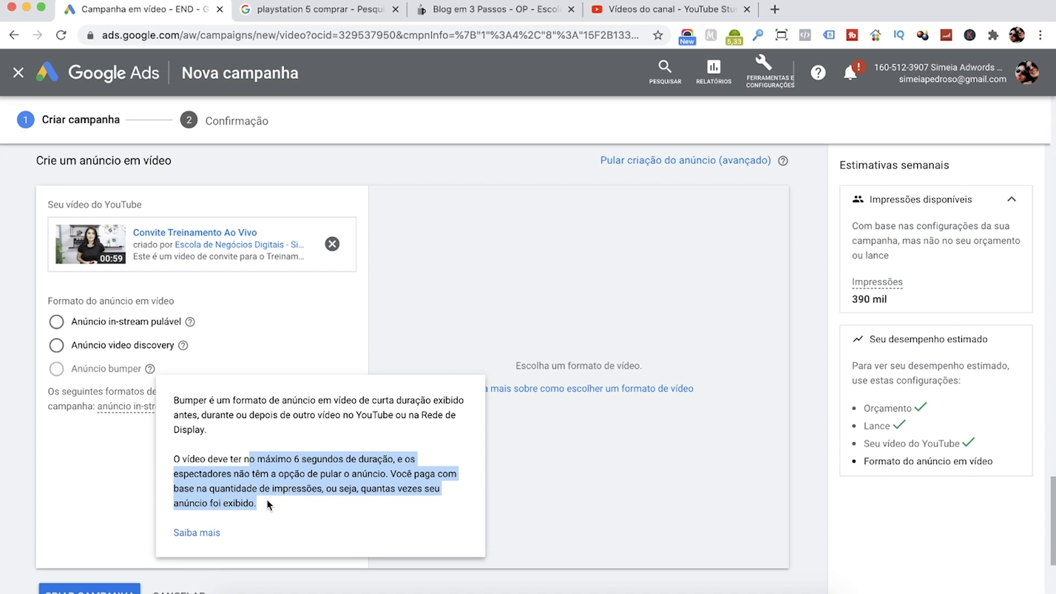
{"action": "left_click_drag", "start_coordinate": [266, 459], "coordinate": [336, 458]}
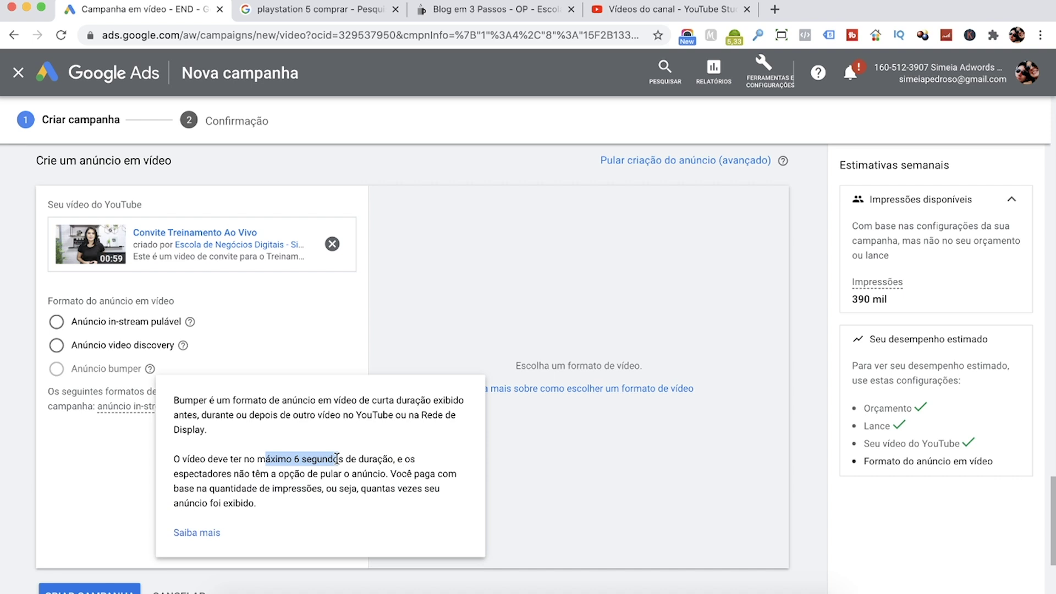
{"action": "left_click", "coordinate": [75, 405]}
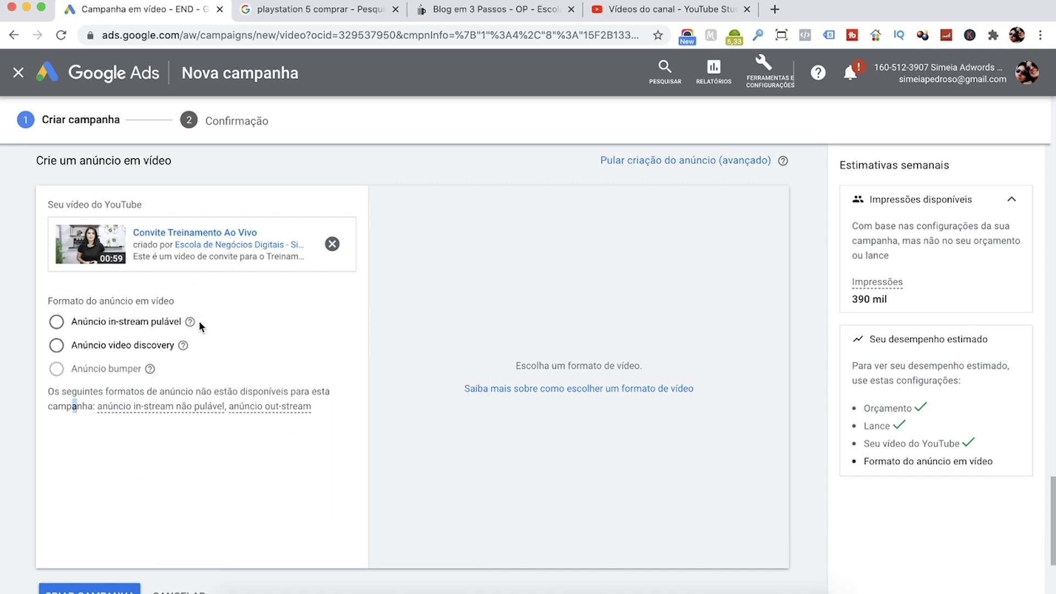
{"action": "left_click", "coordinate": [86, 369]}
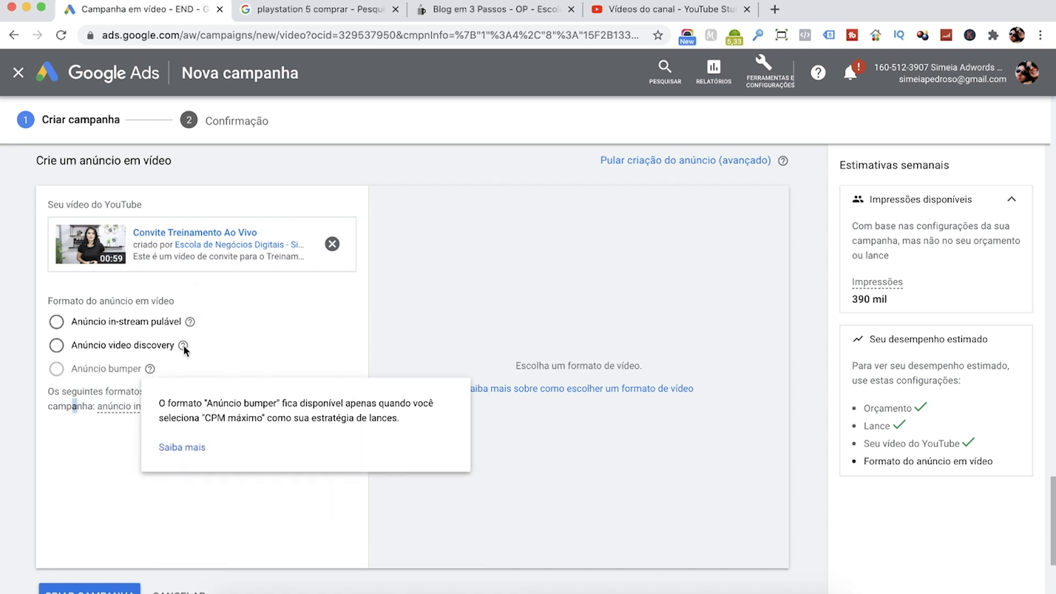
{"action": "left_click", "coordinate": [282, 296]}
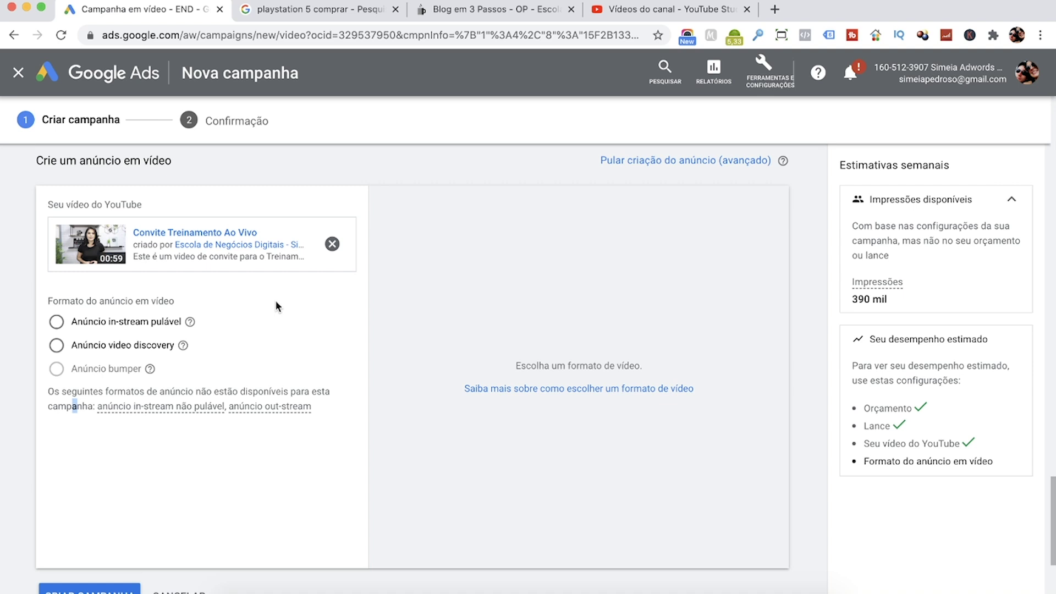
Choose the skippable in-stream ad format (Anúncio in-stream pulável) and switch the ad preview to Computador
{"action": "left_click", "coordinate": [57, 323]}
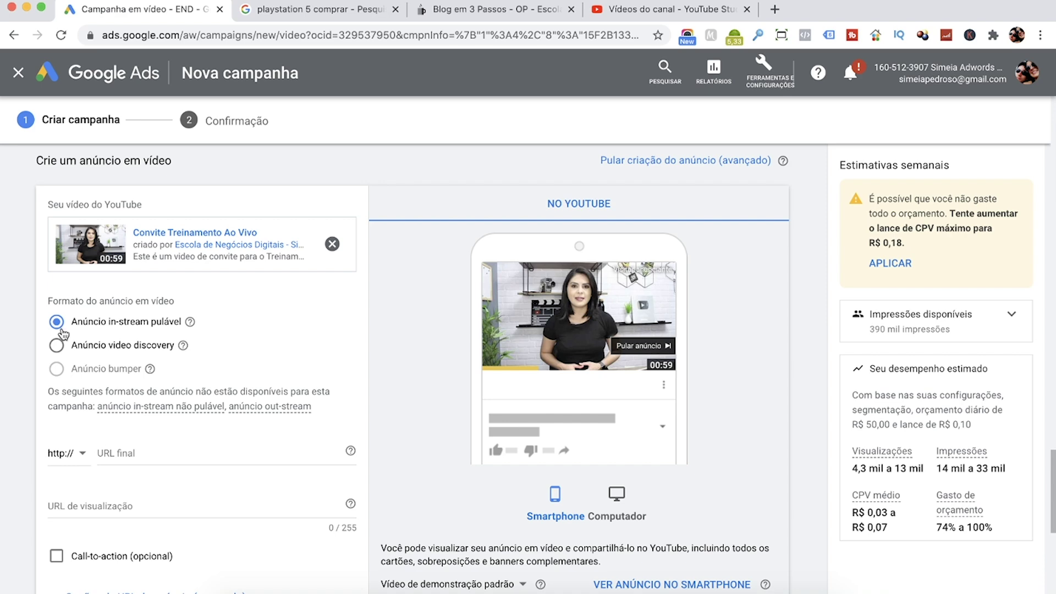
{"action": "scroll", "coordinate": [36, 324], "scroll_direction": "down", "scroll_amount": 5}
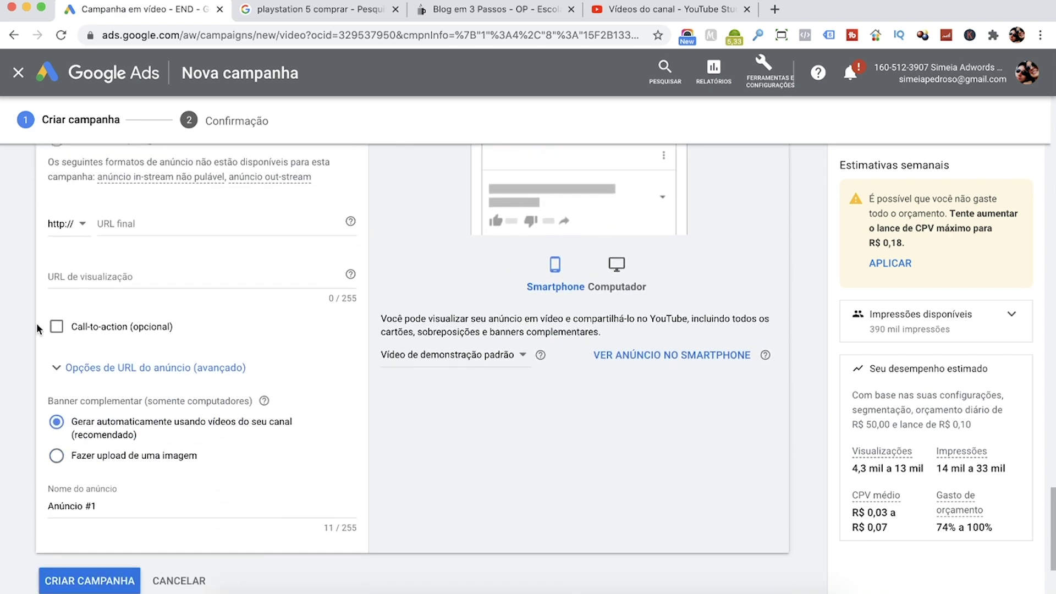
{"action": "scroll", "coordinate": [37, 329], "scroll_direction": "up", "scroll_amount": 3}
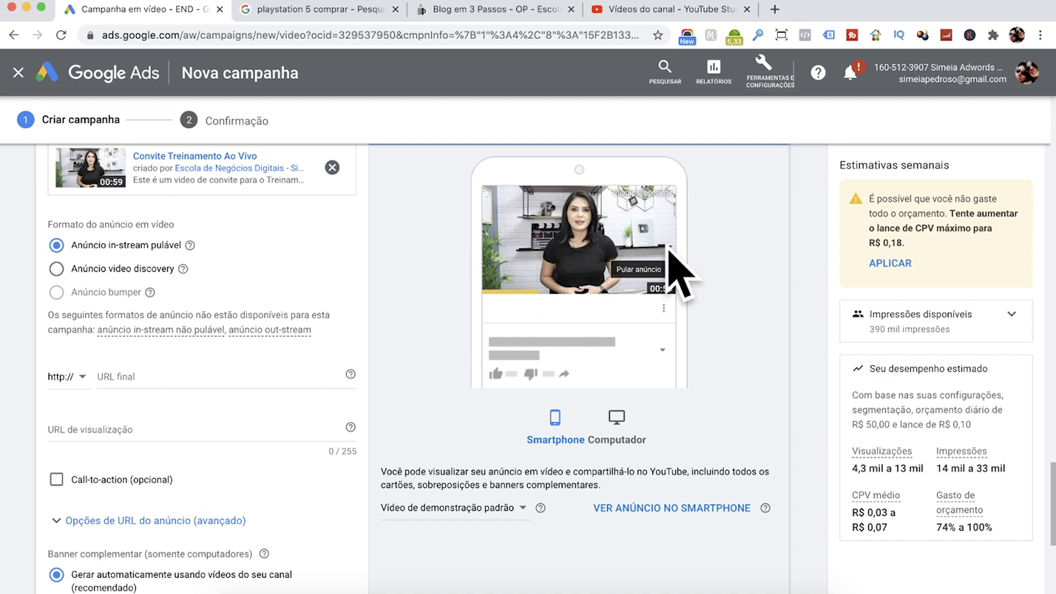
{"action": "scroll", "coordinate": [690, 357], "scroll_direction": "up", "scroll_amount": 1}
{"action": "left_click", "coordinate": [616, 447]}
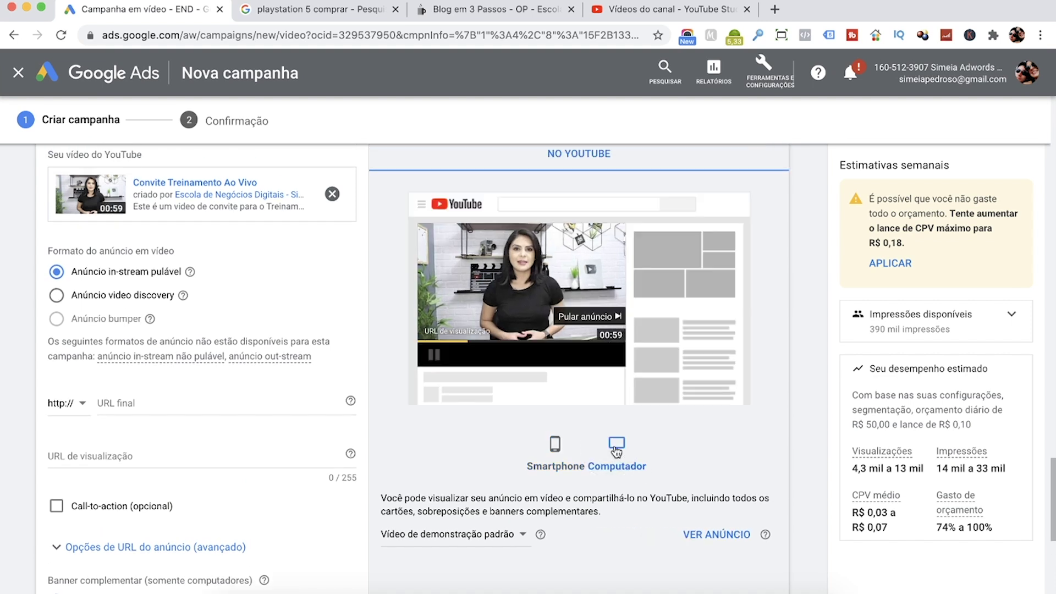
{"action": "scroll", "coordinate": [419, 441], "scroll_direction": "down", "scroll_amount": 1}
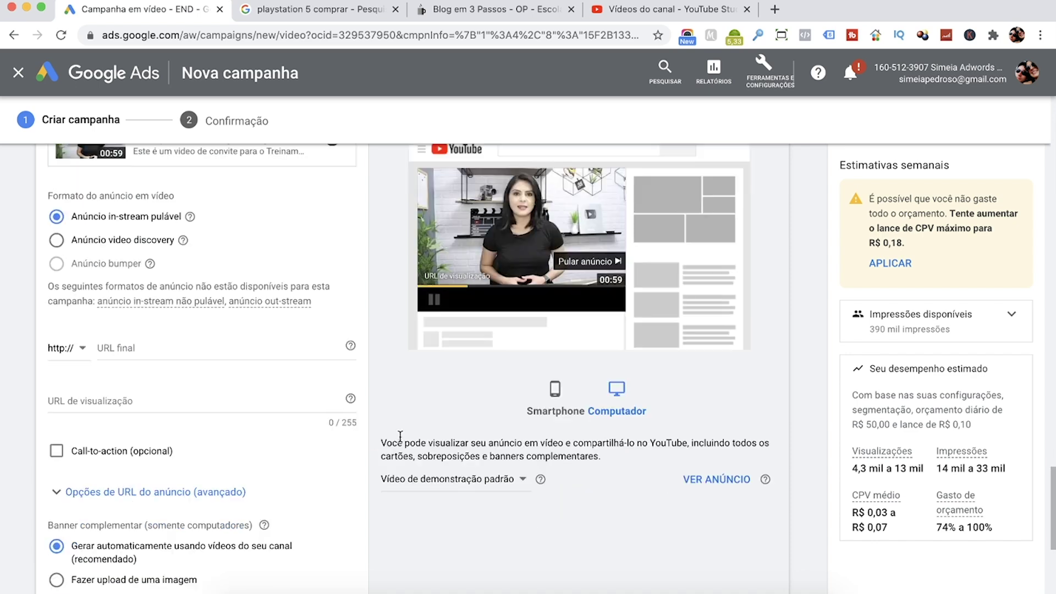
{"action": "scroll", "coordinate": [131, 375], "scroll_direction": "down", "scroll_amount": 1}
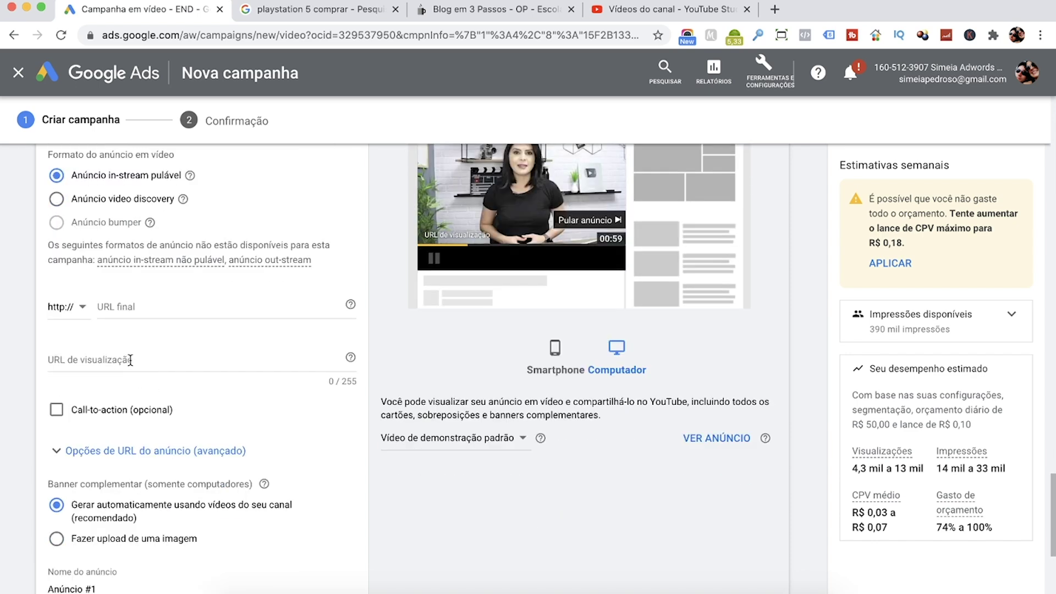
{"action": "left_click", "coordinate": [132, 307]}
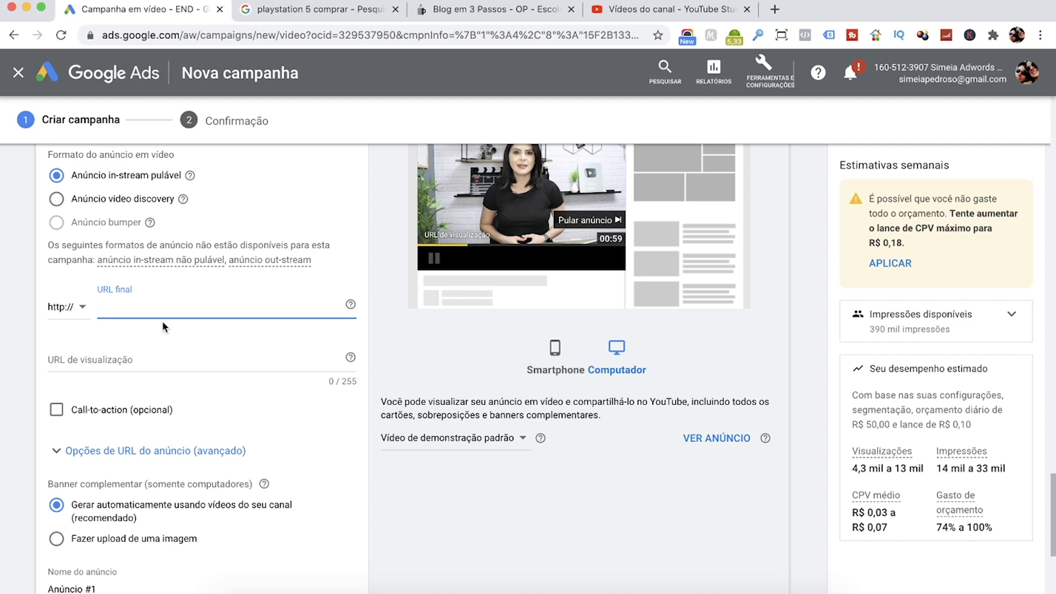
{"action": "scroll", "coordinate": [164, 323], "scroll_direction": "up", "scroll_amount": 1}
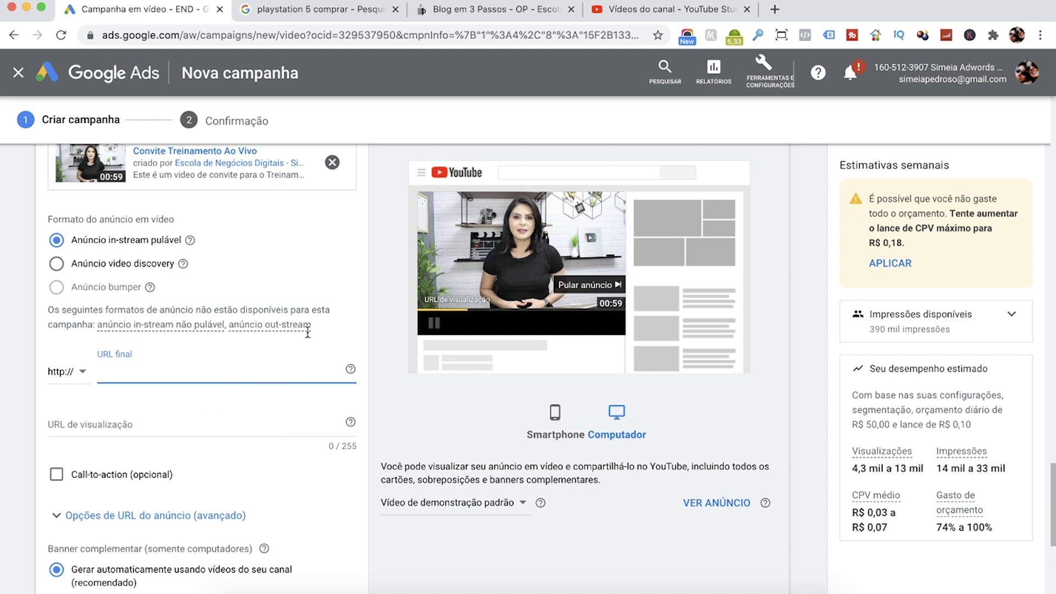
{"action": "left_click", "coordinate": [476, 11]}
{"action": "left_click", "coordinate": [311, 35]}
{"action": "key", "text": "ctrl+c"}
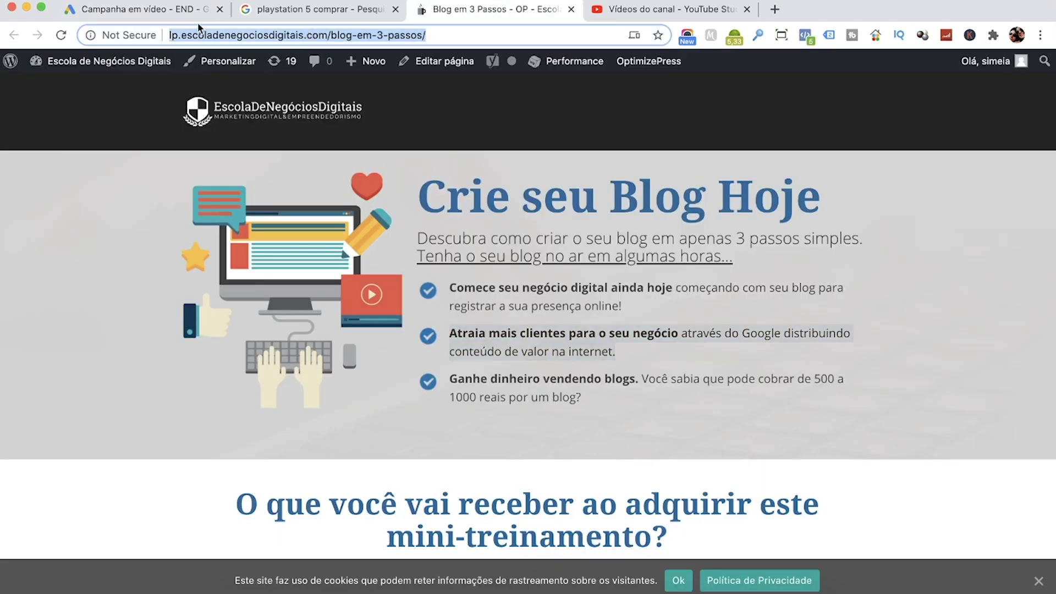
{"action": "left_click", "coordinate": [160, 9]}
{"action": "left_click", "coordinate": [202, 374]}
{"action": "key", "text": "ctrl+v"}
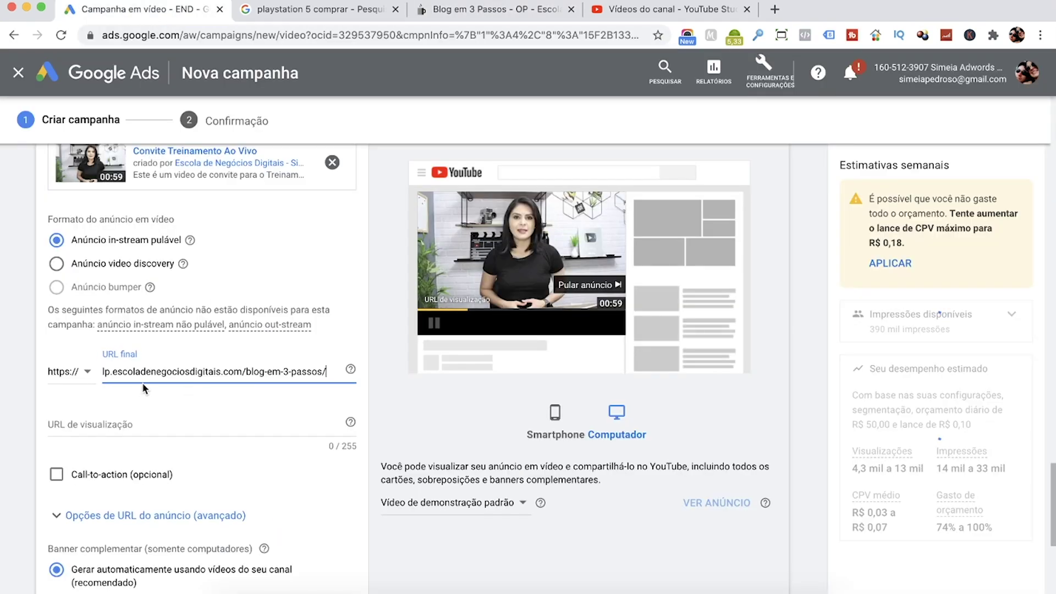
{"action": "left_click", "coordinate": [139, 374]}
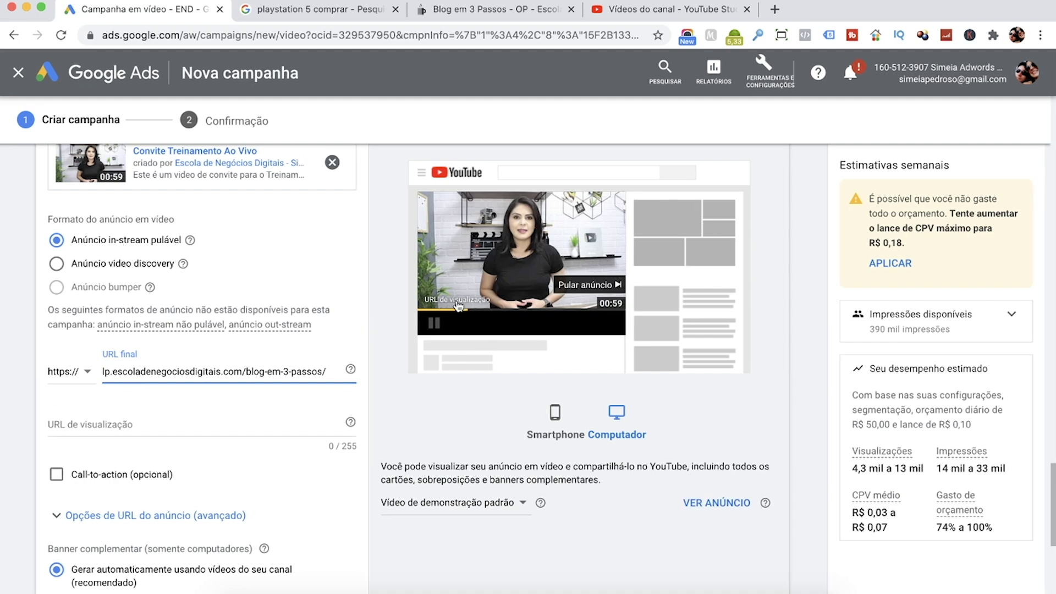
Paste the page address as the display URL and remove its lp. prefix, leaving escoladenegociosdigitais.com/blog-em-3-passos/
{"action": "mouse_move", "coordinate": [447, 304]}
{"action": "left_click", "coordinate": [80, 429]}
{"action": "key", "text": "super+v"}
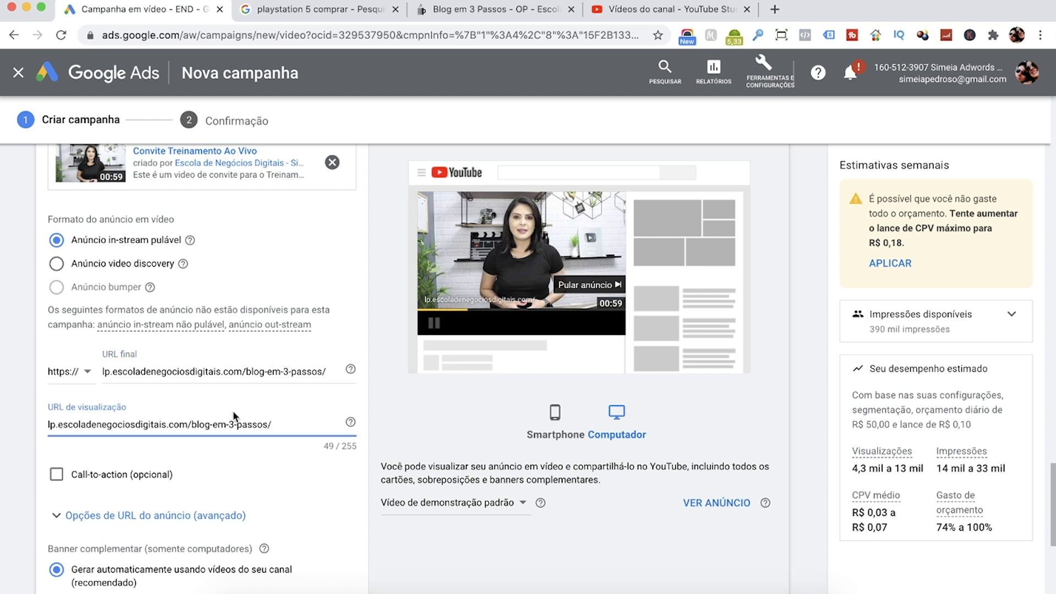
{"action": "left_click_drag", "start_coordinate": [147, 373], "coordinate": [207, 372]}
{"action": "left_click", "coordinate": [248, 425]}
{"action": "left_click_drag", "start_coordinate": [59, 425], "coordinate": [21, 429]}
{"action": "key", "text": "BackSpace"}
{"action": "left_click", "coordinate": [252, 442]}
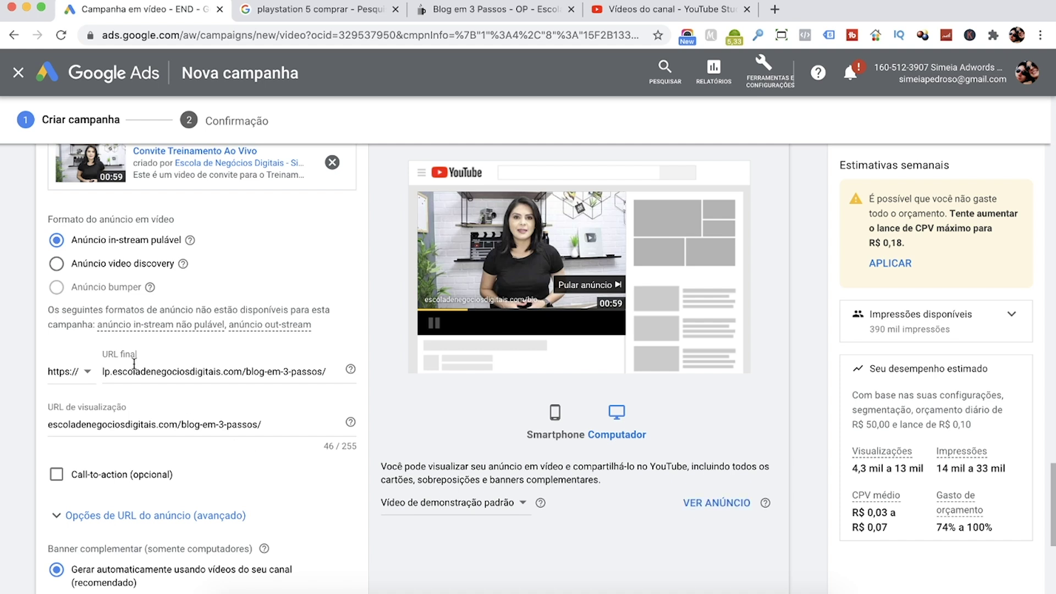
Remove the trailing slash from the display URL and compare it with the final URL's lp. prefix
{"action": "left_click_drag", "start_coordinate": [111, 372], "coordinate": [97, 374]}
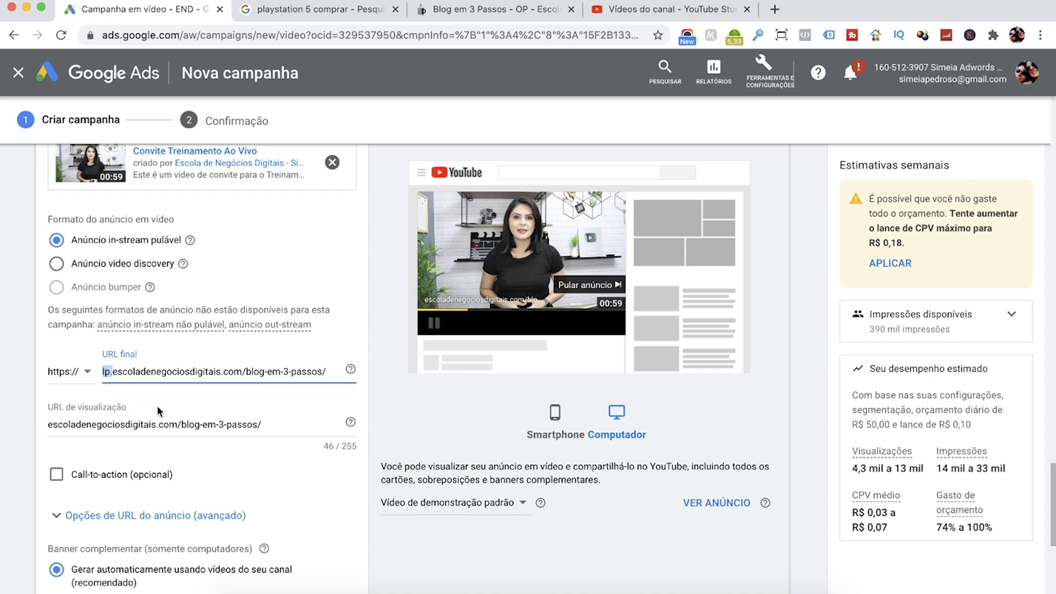
{"action": "left_click", "coordinate": [275, 426]}
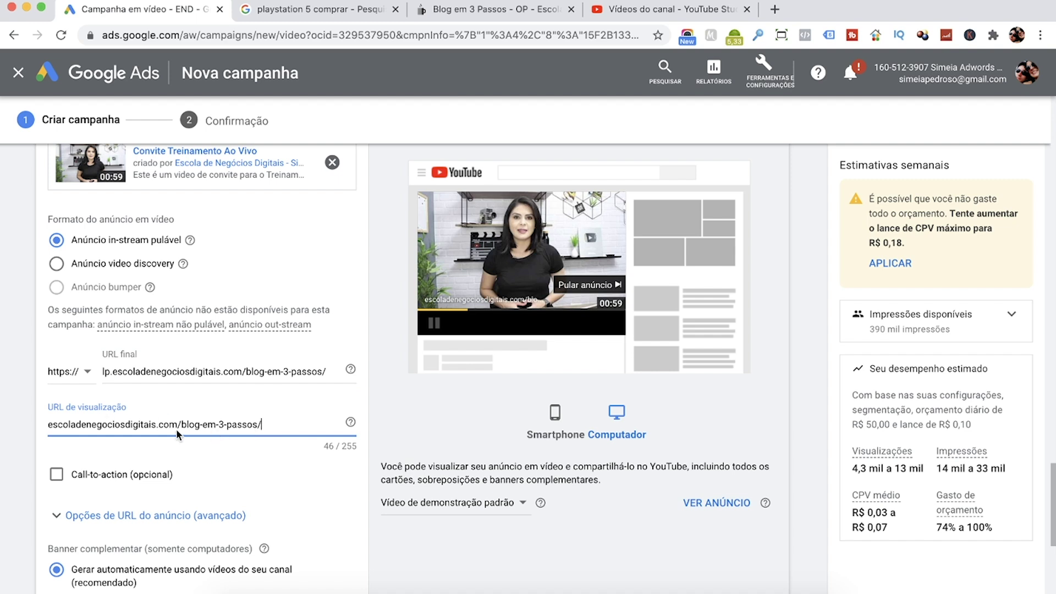
{"action": "key", "text": "BackSpace"}
{"action": "left_click", "coordinate": [250, 448]}
{"action": "scroll", "coordinate": [249, 445], "scroll_direction": "down", "scroll_amount": 1}
{"action": "left_click_drag", "start_coordinate": [149, 380], "coordinate": [107, 379]}
{"action": "triple_click", "coordinate": [161, 326]}
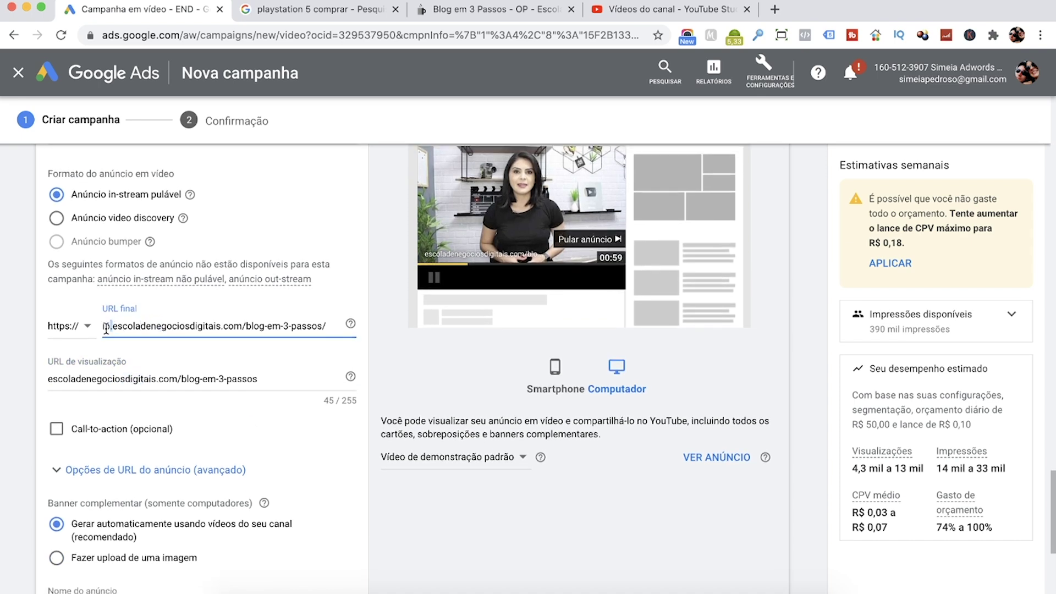
Compare the display URL's domain and path with the final URL and the address shown in the ad preview
{"action": "left_click", "coordinate": [252, 410]}
{"action": "scroll", "coordinate": [256, 405], "scroll_direction": "up", "scroll_amount": 1}
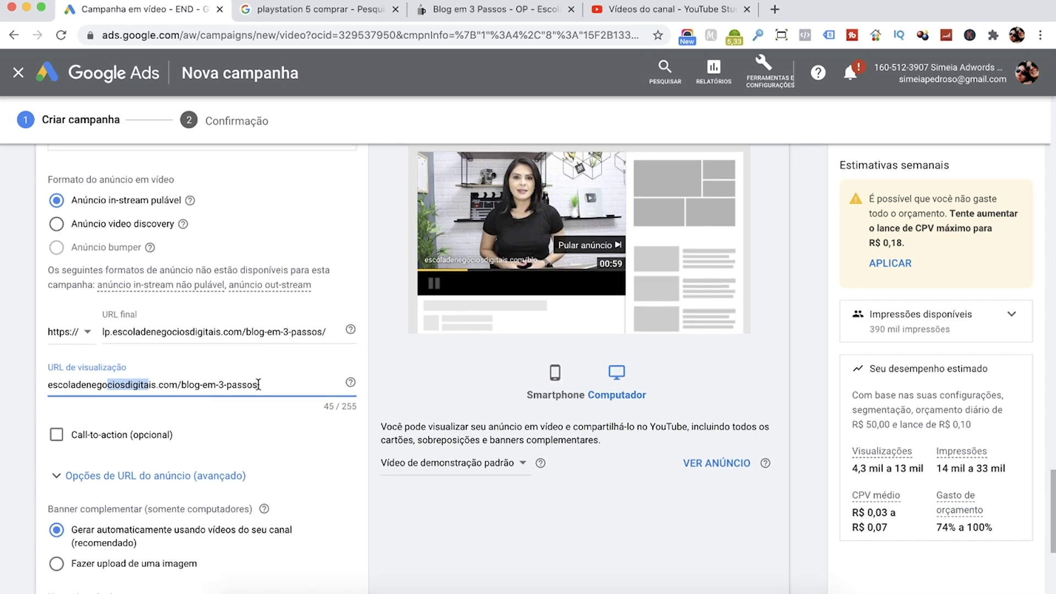
{"action": "left_click", "coordinate": [120, 384]}
{"action": "double_click", "coordinate": [120, 384]}
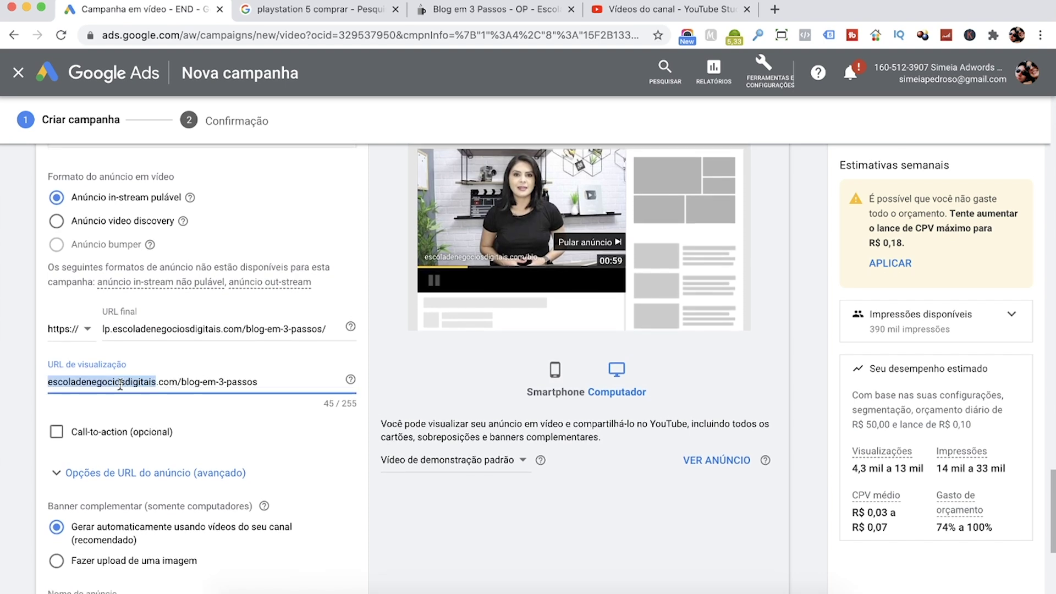
{"action": "left_click", "coordinate": [142, 401]}
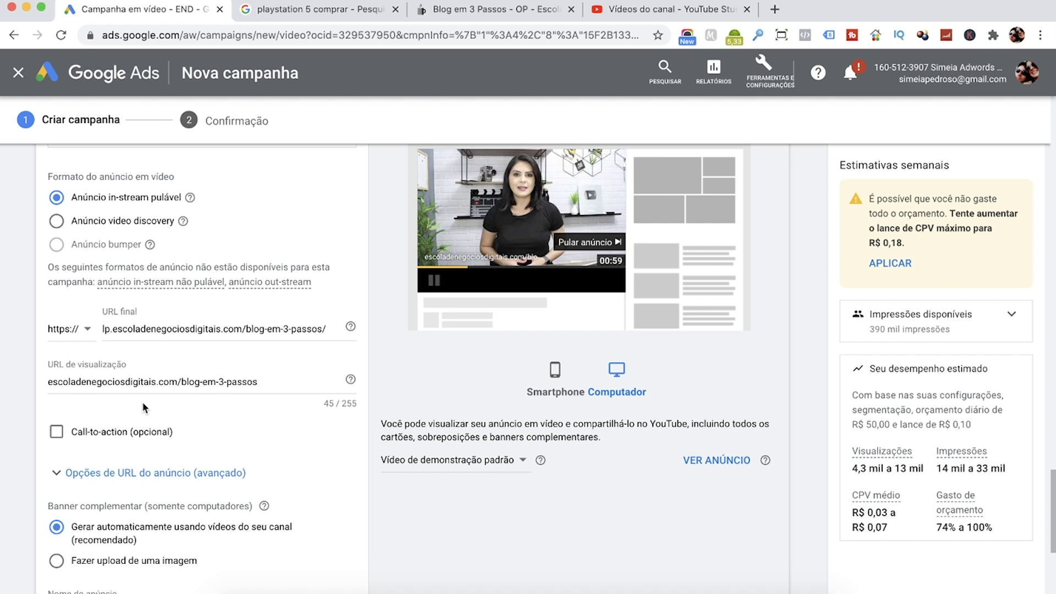
{"action": "double_click", "coordinate": [132, 382]}
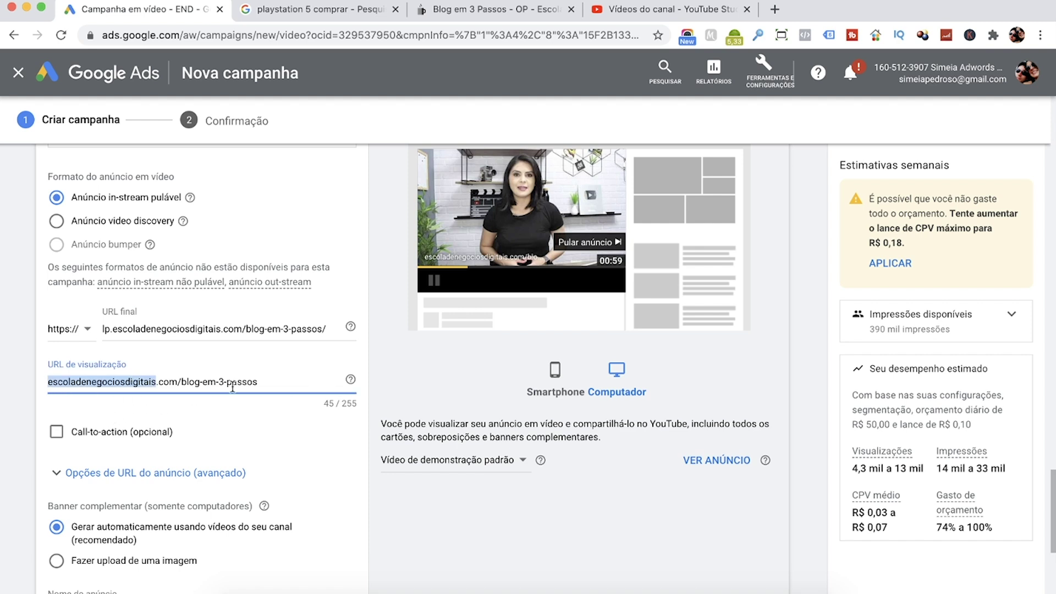
{"action": "left_click", "coordinate": [283, 381]}
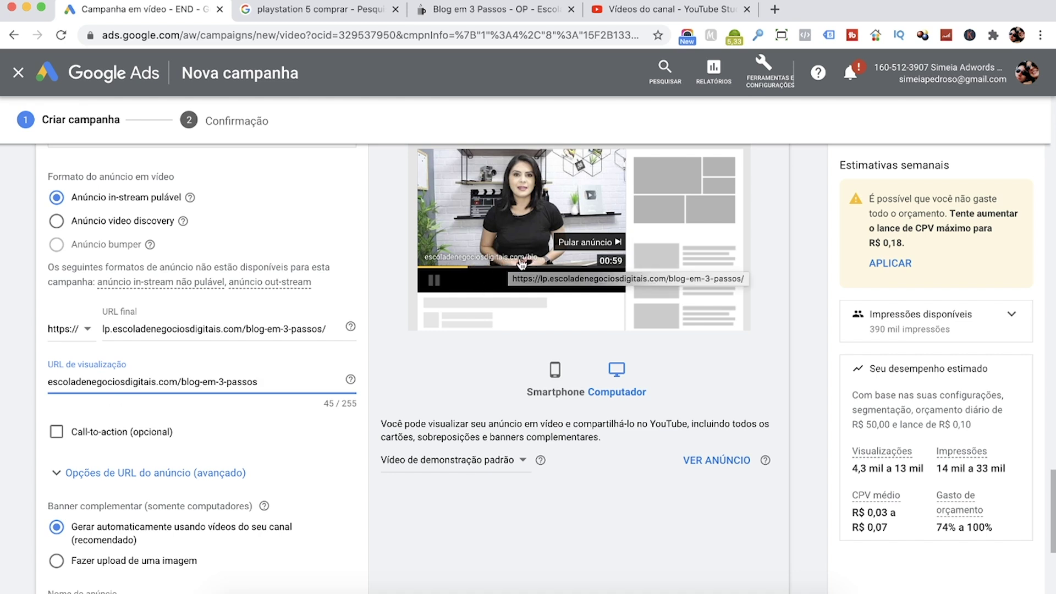
Enable the optional call-to-action for the ad and set its text to Saiba Mais
{"action": "scroll", "coordinate": [321, 452], "scroll_direction": "down", "scroll_amount": 3}
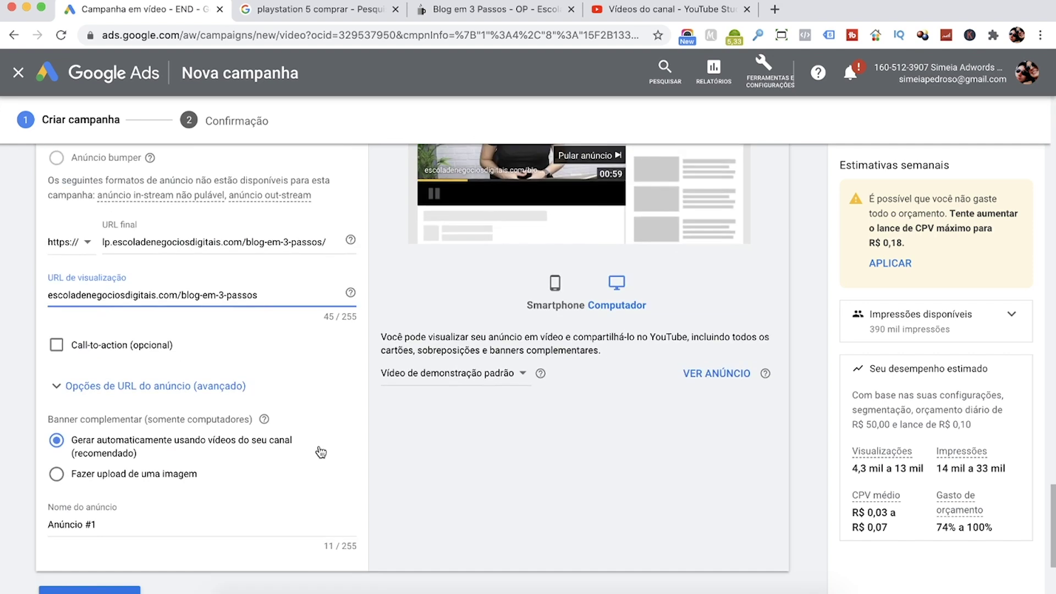
{"action": "scroll", "coordinate": [174, 402], "scroll_direction": "up", "scroll_amount": 1}
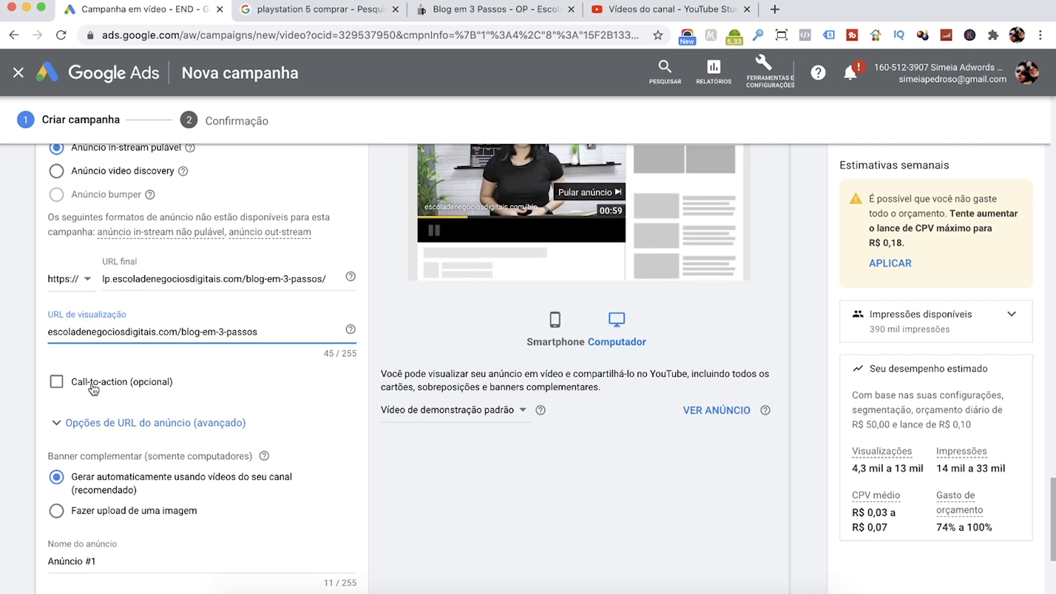
{"action": "scroll", "coordinate": [327, 396], "scroll_direction": "up", "scroll_amount": 1}
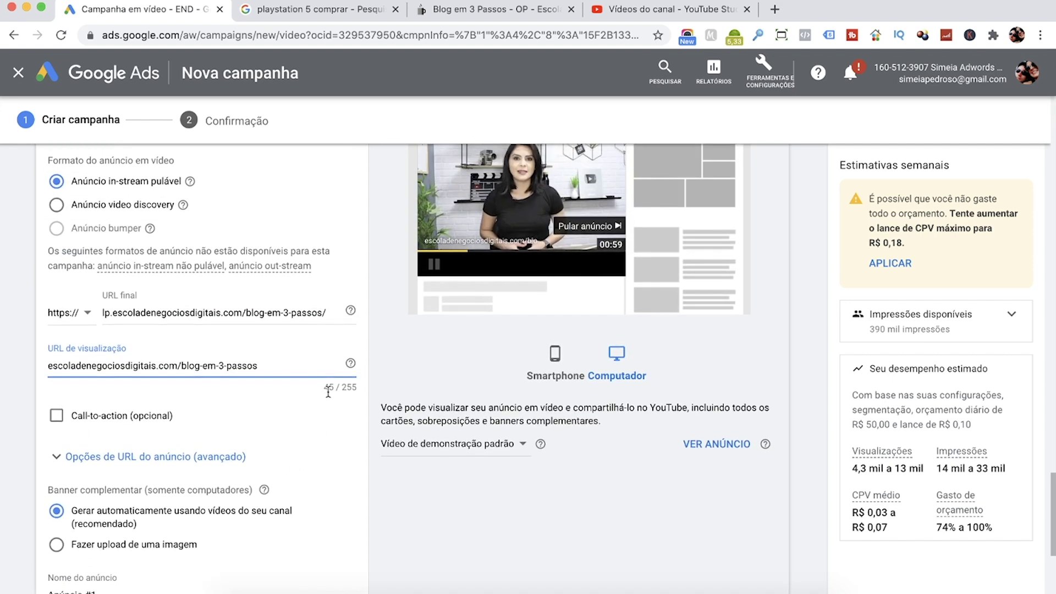
{"action": "left_click", "coordinate": [90, 418]}
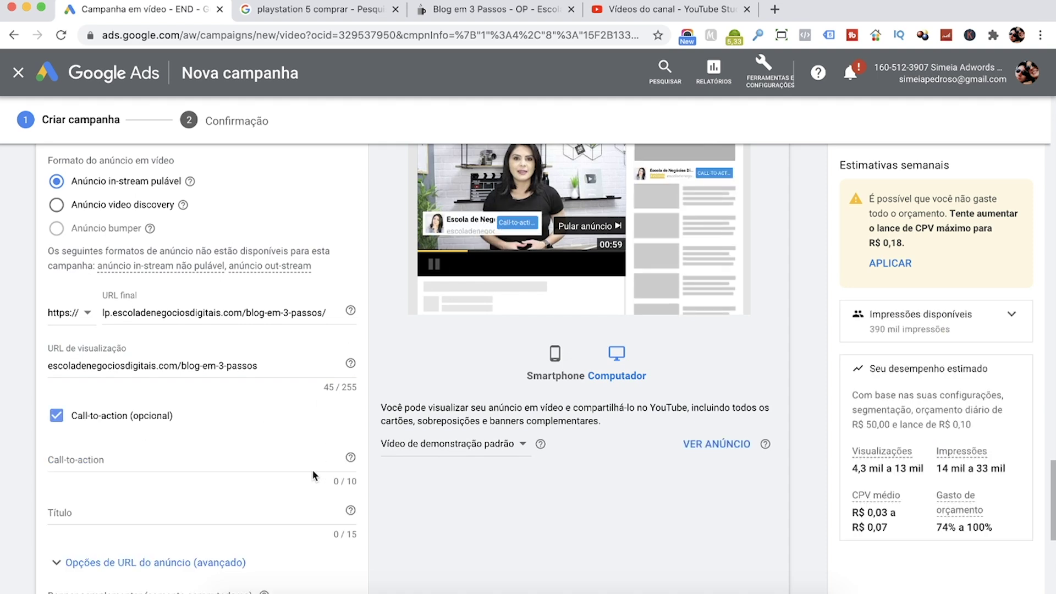
{"action": "left_click", "coordinate": [185, 455]}
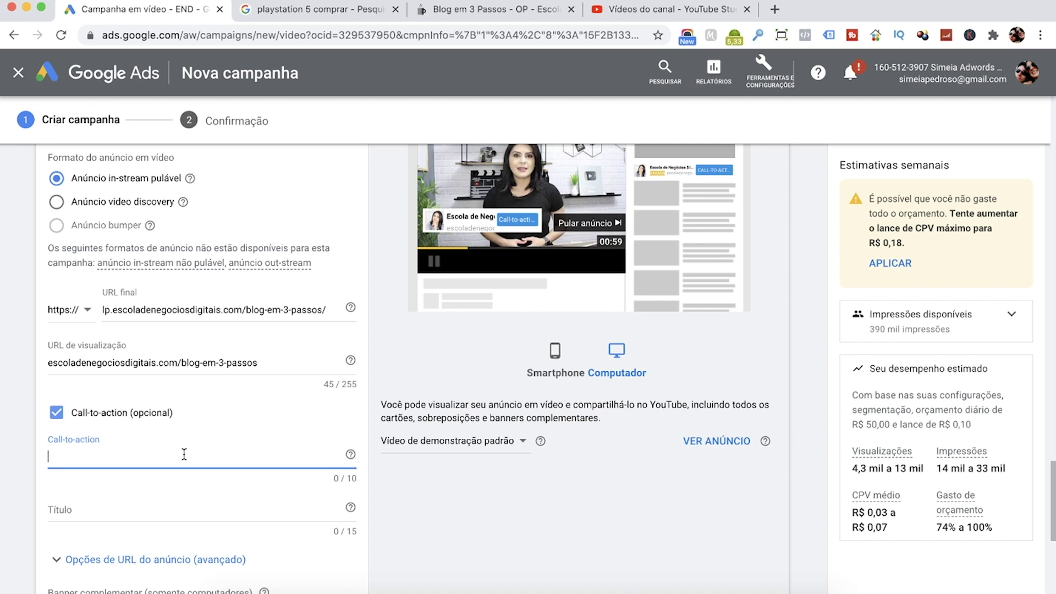
{"action": "left_click", "coordinate": [142, 507]}
{"action": "left_click", "coordinate": [118, 458]}
{"action": "type", "text": "C"}
{"action": "key", "text": "BackSpace"}
{"action": "type", "text": "Saiba "}
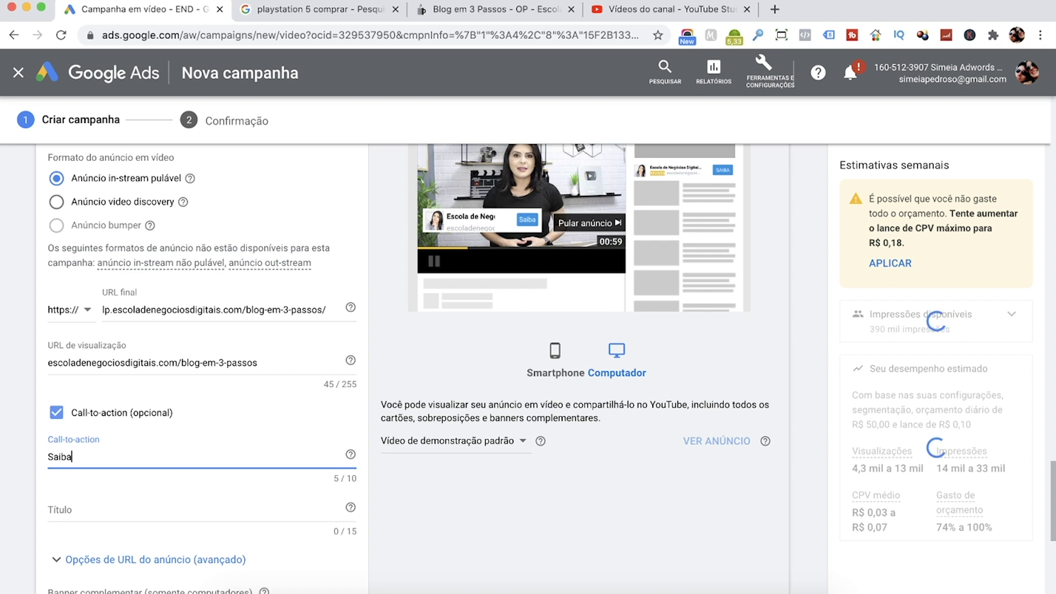
{"action": "type", "text": "Mais"}
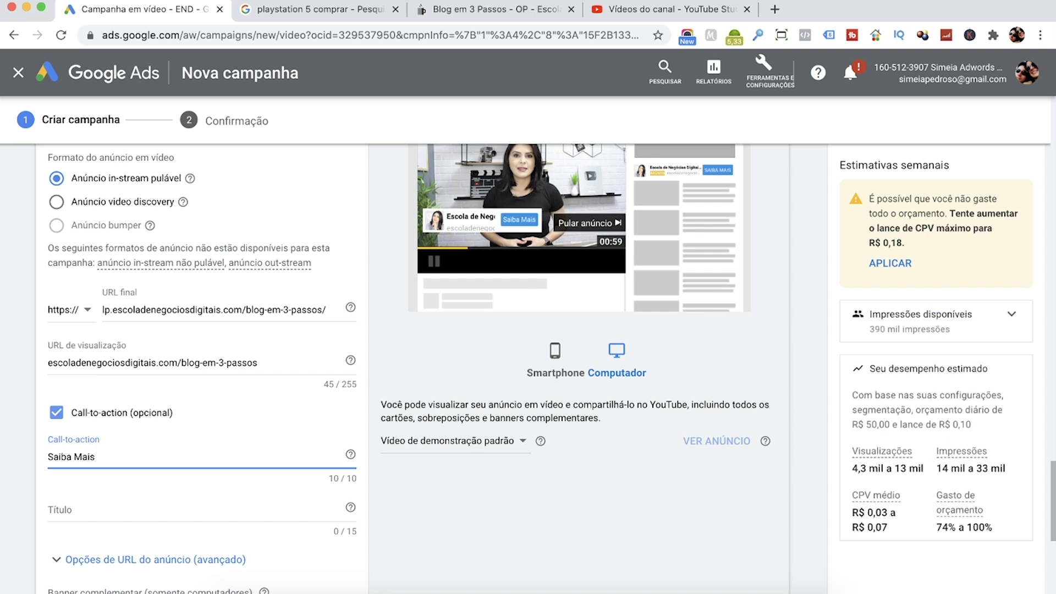
Set the call-to-action title (Título) to Participe, keeping the automatically generated companion banner
{"action": "left_click", "coordinate": [66, 506]}
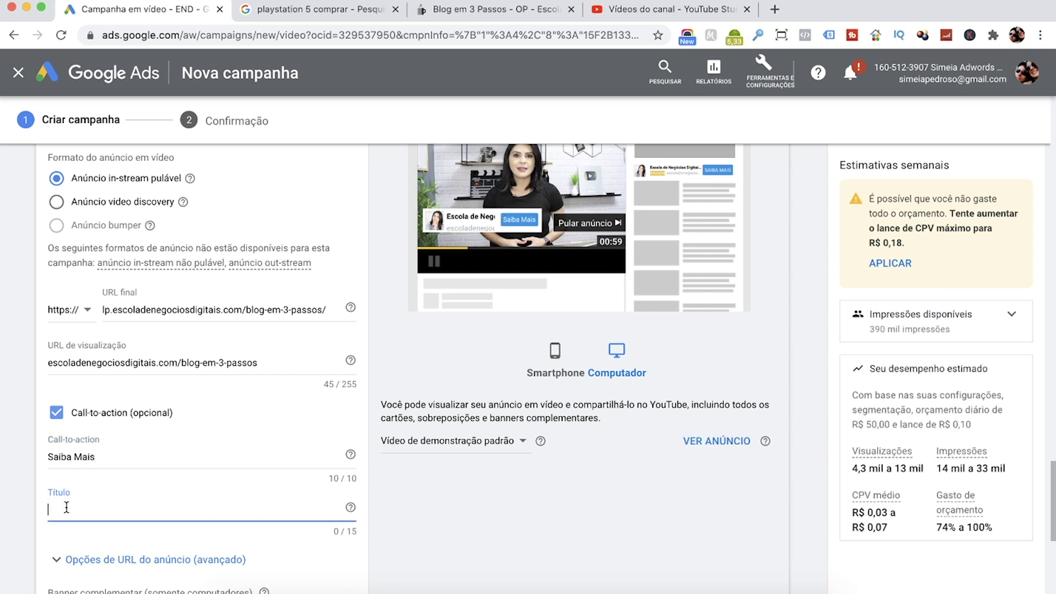
{"action": "type", "text": "Participe"}
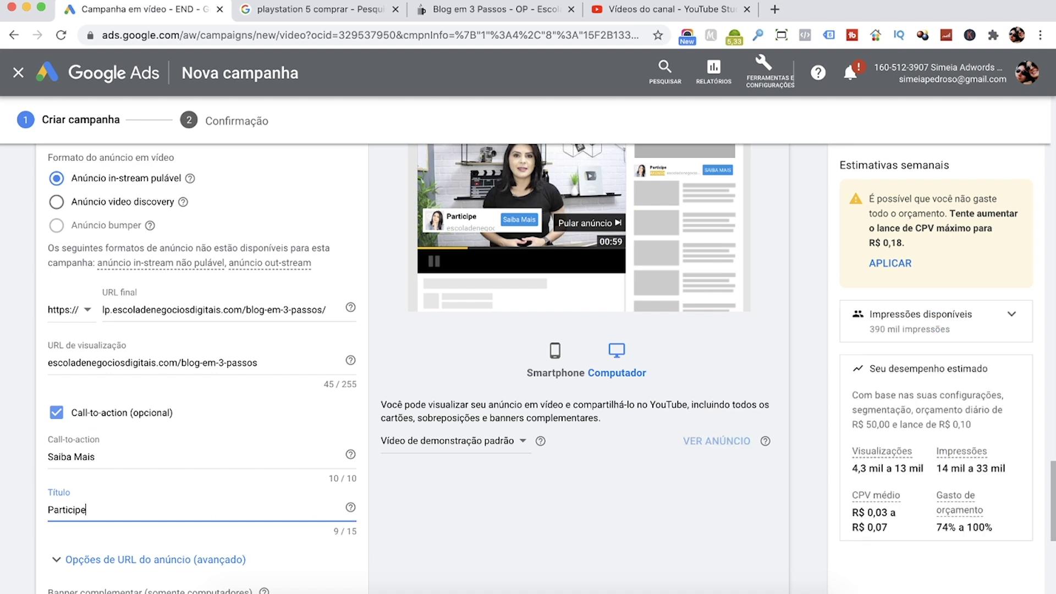
{"action": "scroll", "coordinate": [152, 472], "scroll_direction": "down", "scroll_amount": 5}
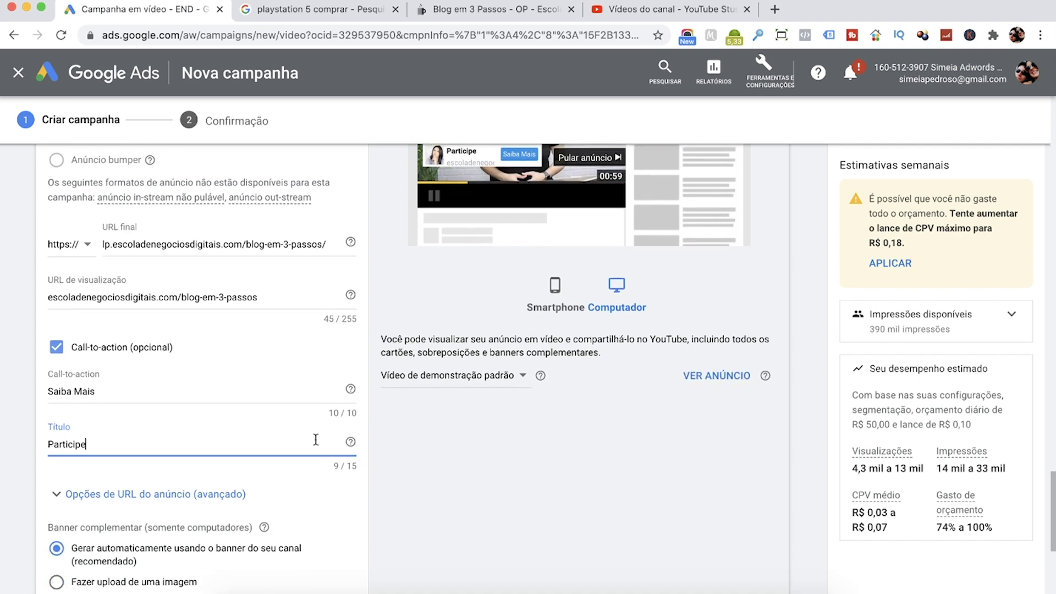
{"action": "scroll", "coordinate": [424, 451], "scroll_direction": "down", "scroll_amount": 3}
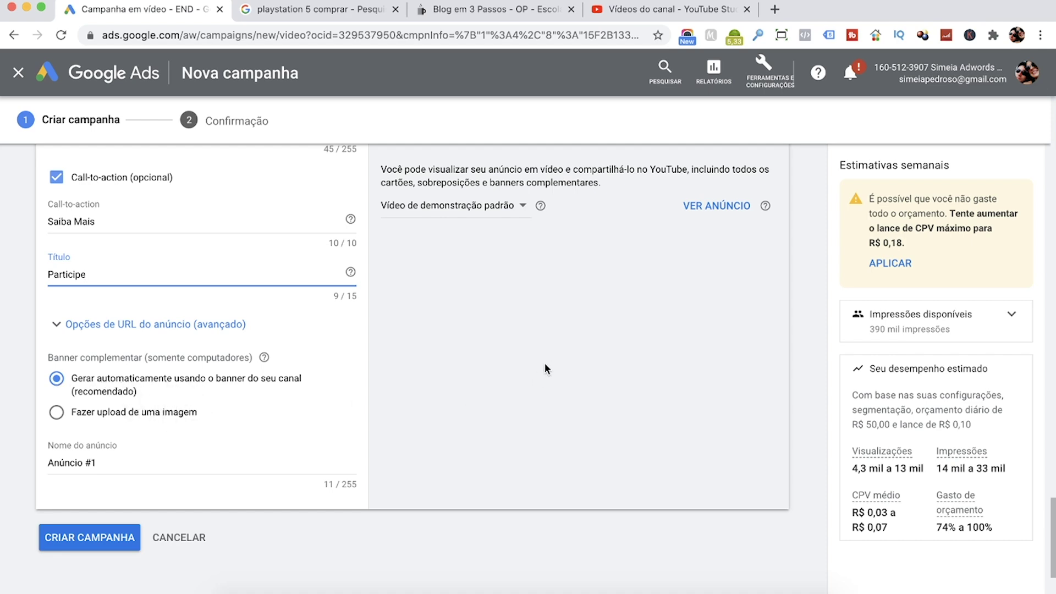
Examine the call-to-action in the desktop ad preview and switch the preview to Smartphone
{"action": "scroll", "coordinate": [551, 362], "scroll_direction": "up", "scroll_amount": 10}
{"action": "scroll", "coordinate": [553, 369], "scroll_direction": "down", "scroll_amount": 1}
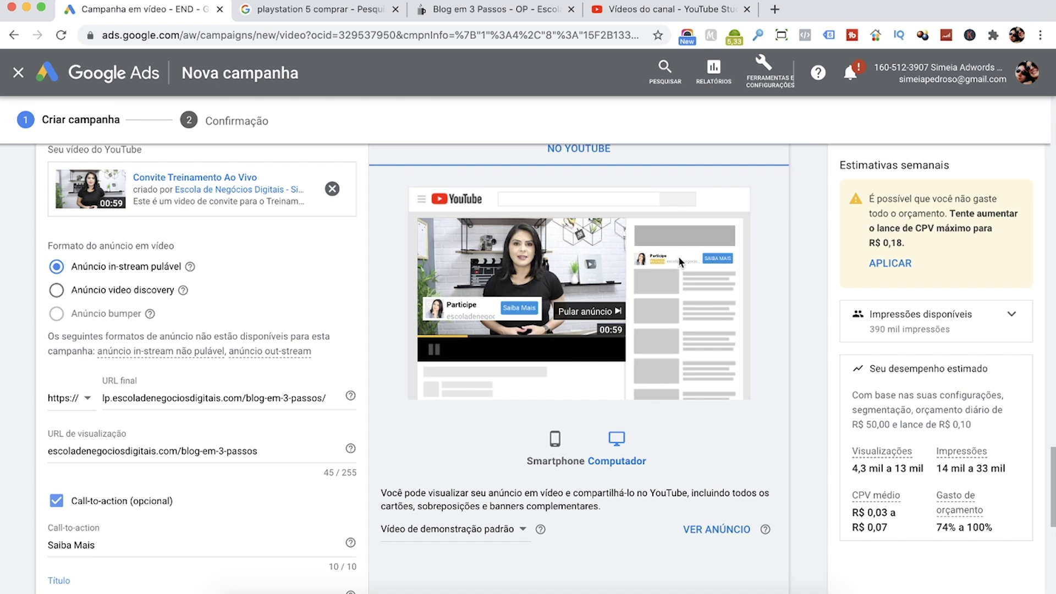
{"action": "left_click", "coordinate": [554, 446]}
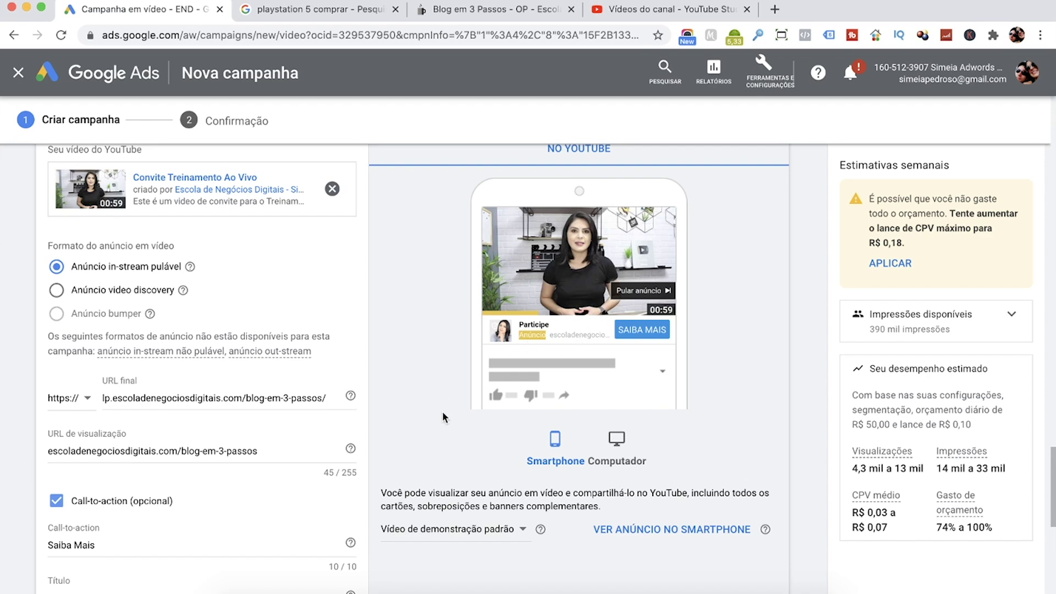
{"action": "scroll", "coordinate": [441, 412], "scroll_direction": "down", "scroll_amount": 6}
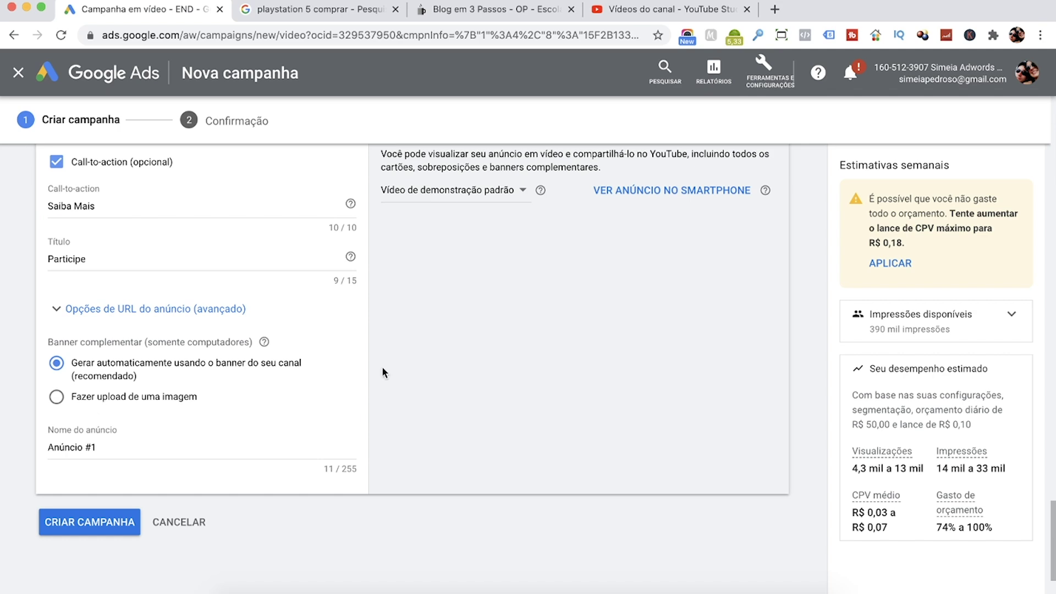
{"action": "scroll", "coordinate": [437, 362], "scroll_direction": "up", "scroll_amount": 6}
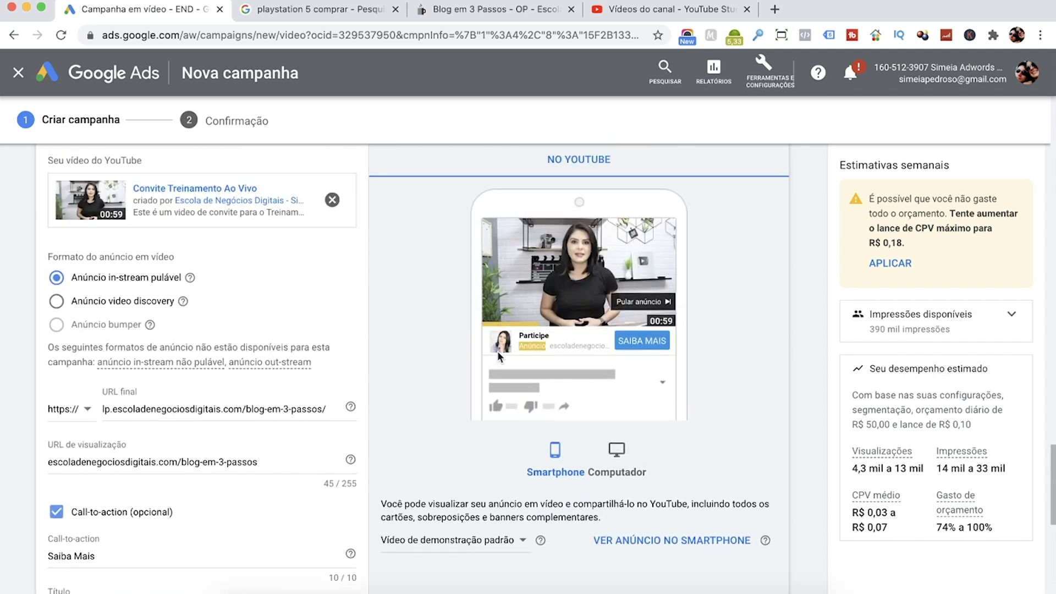
Name the ad Anúncio #1 - Convite Treinamento and create the campaign
{"action": "scroll", "coordinate": [441, 423], "scroll_direction": "down", "scroll_amount": 7}
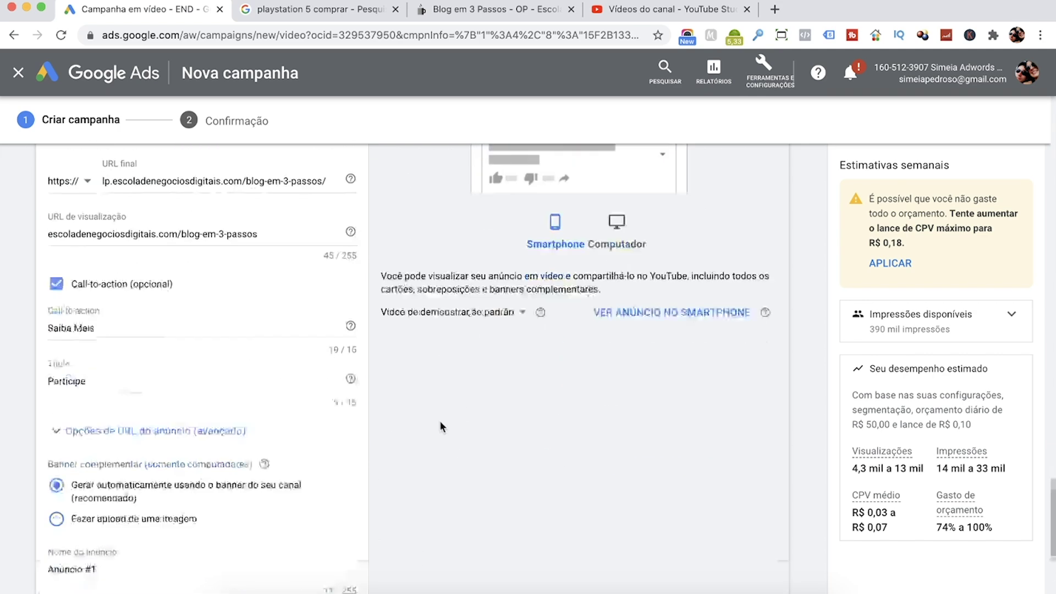
{"action": "left_click", "coordinate": [180, 358]}
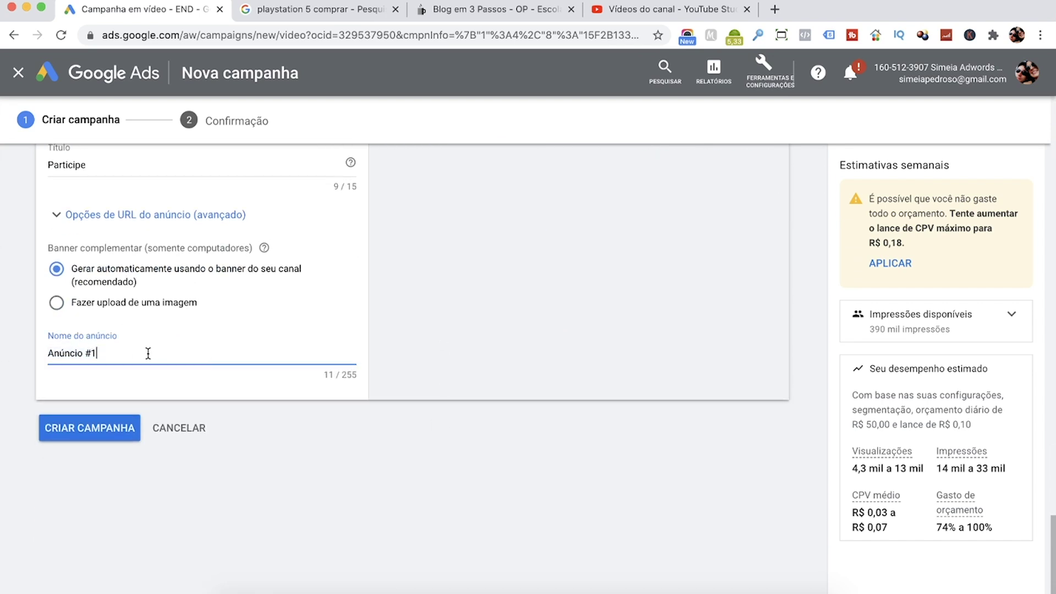
{"action": "type", "text": "- Convite Treinamento"}
{"action": "left_click", "coordinate": [73, 433]}
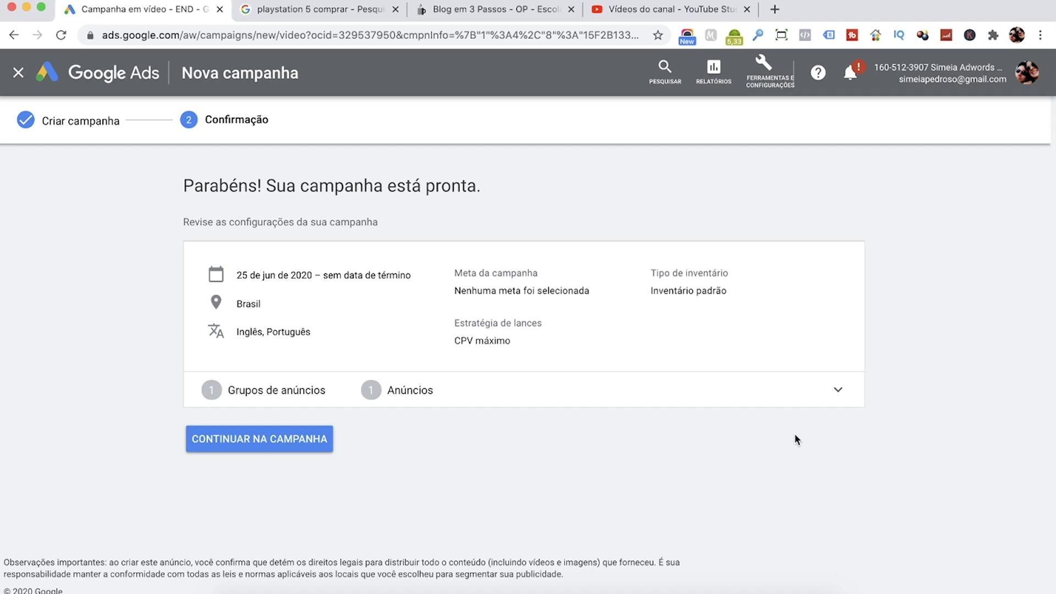
Expand and review the ad group and ad details in the confirmation summary, and continue to the campaign
{"action": "left_click", "coordinate": [838, 391]}
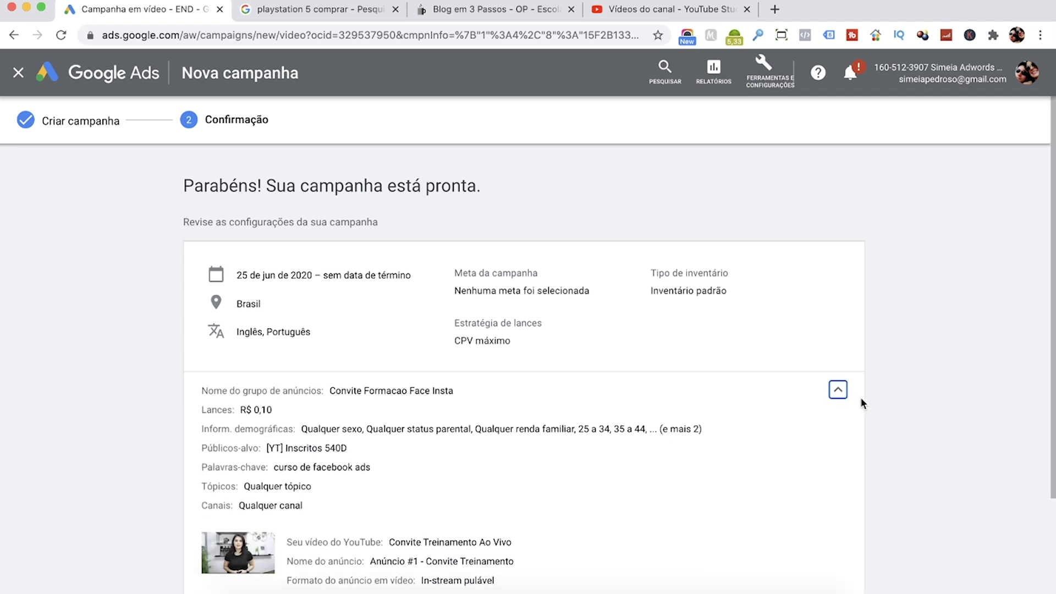
{"action": "scroll", "coordinate": [909, 391], "scroll_direction": "down", "scroll_amount": 5}
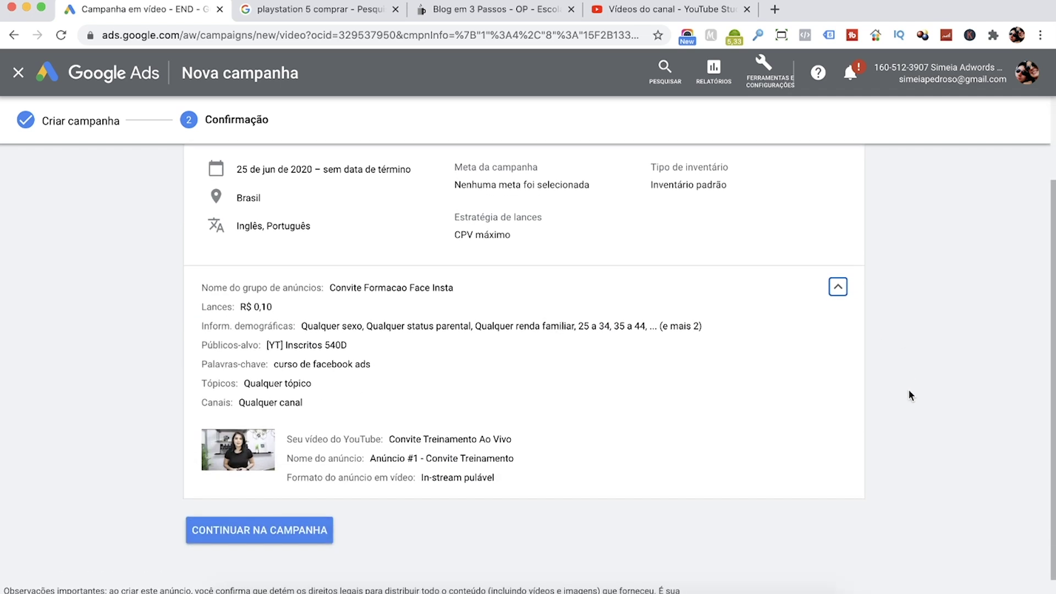
{"action": "scroll", "coordinate": [909, 395], "scroll_direction": "up", "scroll_amount": 2}
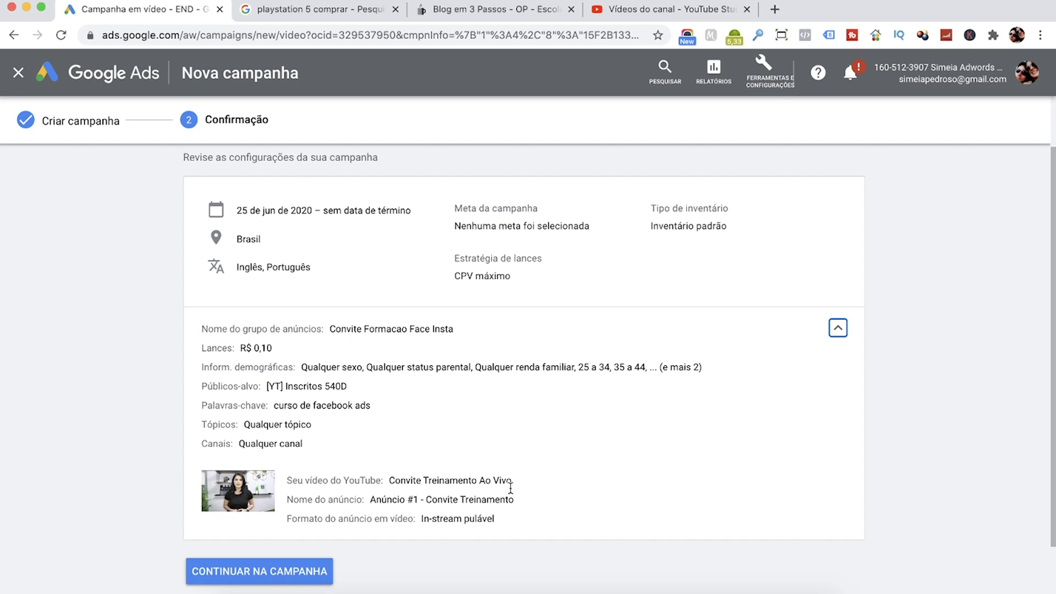
{"action": "scroll", "coordinate": [547, 490], "scroll_direction": "down", "scroll_amount": 3}
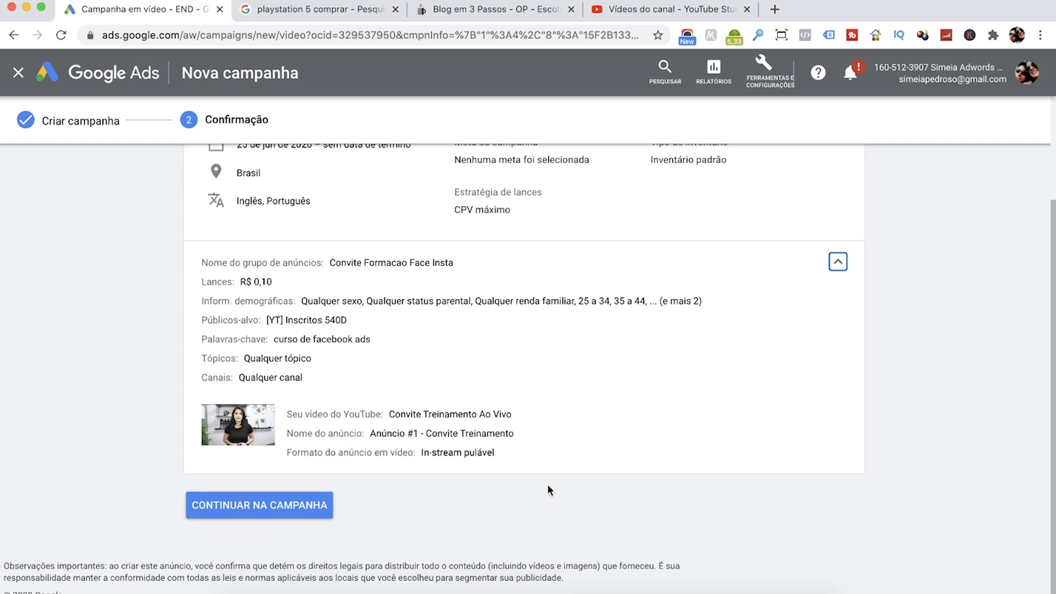
{"action": "left_click", "coordinate": [253, 506]}
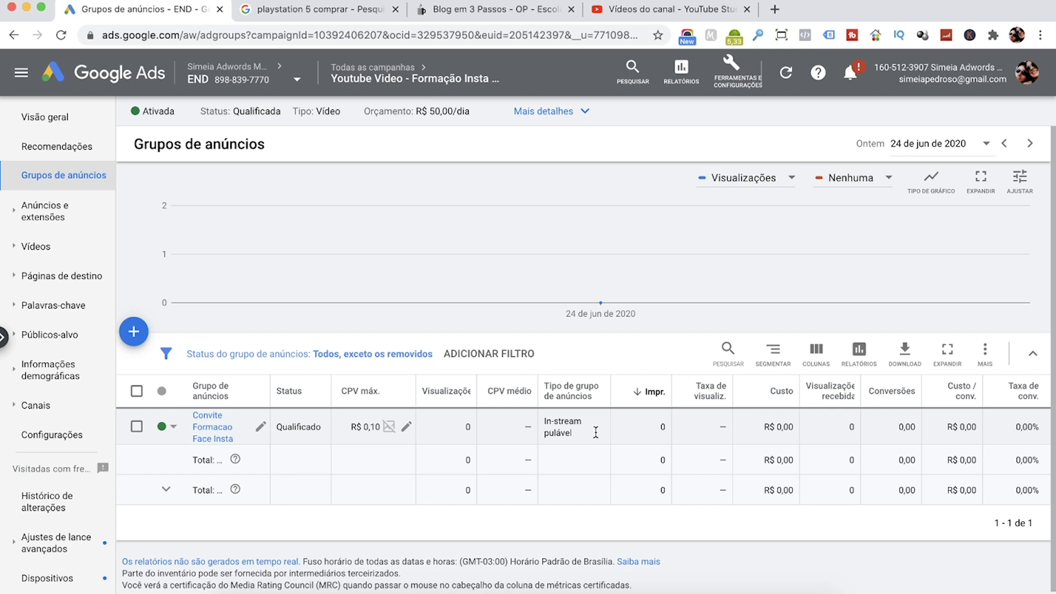
Open the Convite Formacao Face Insta ad group and check the review status of its ad
{"action": "left_click", "coordinate": [205, 428]}
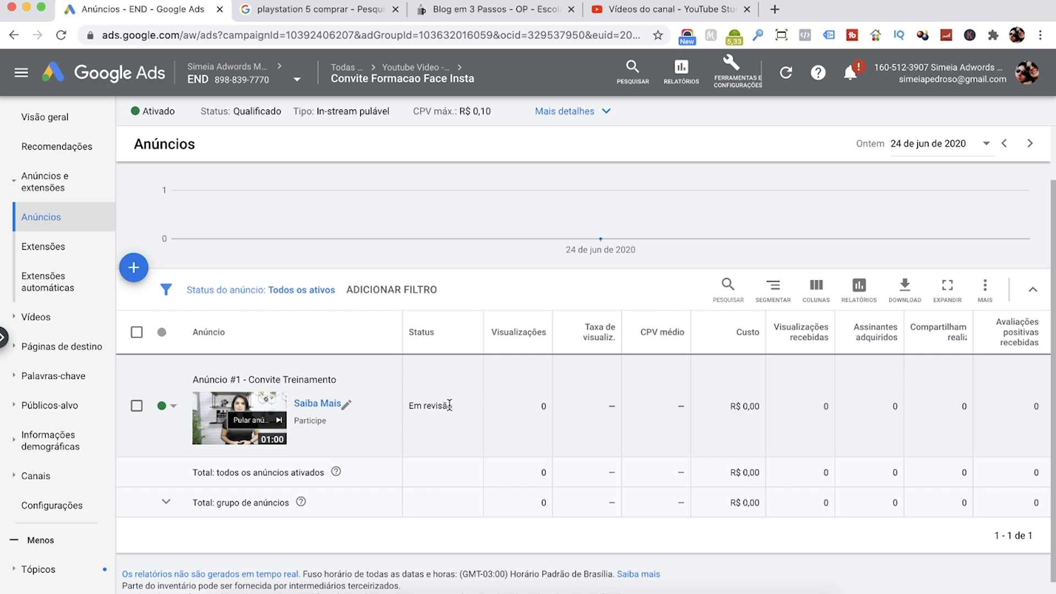
{"action": "left_click_drag", "start_coordinate": [447, 405], "coordinate": [400, 408]}
{"action": "left_click_drag", "start_coordinate": [455, 406], "coordinate": [409, 408]}
{"action": "left_click_drag", "start_coordinate": [413, 406], "coordinate": [462, 429]}
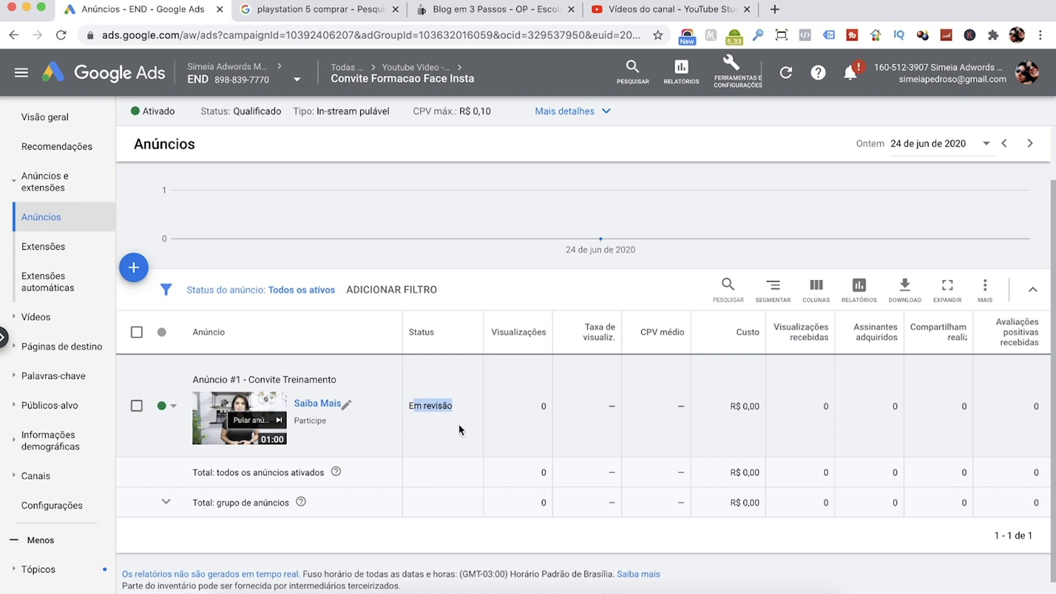
Go up to all campaigns, reopen Youtube Video - Formação Insta e Face and its ad group, and recheck the ad's status
{"action": "left_click", "coordinate": [423, 72]}
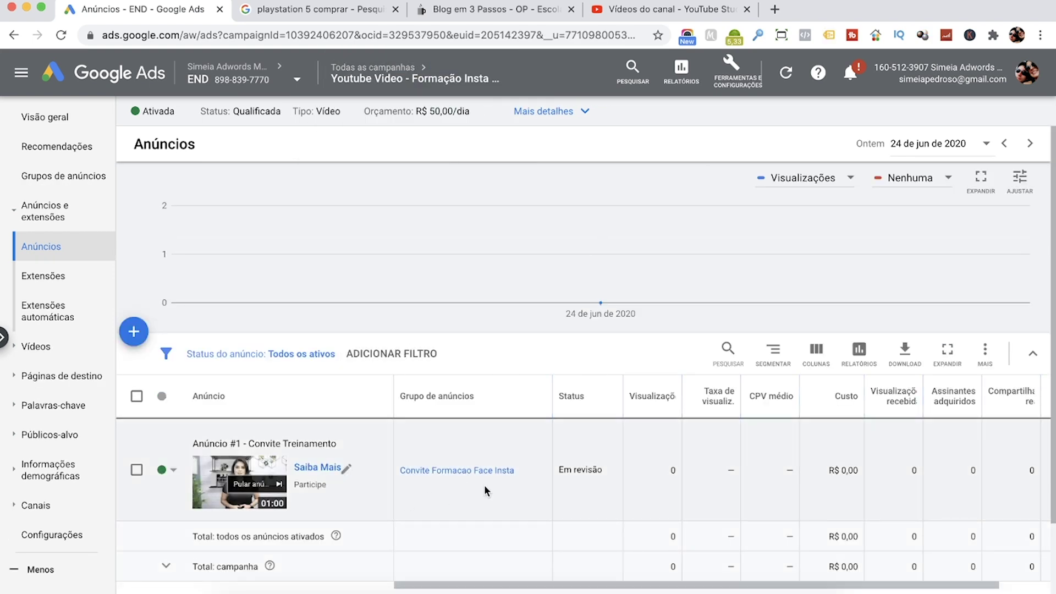
{"action": "left_click", "coordinate": [379, 67]}
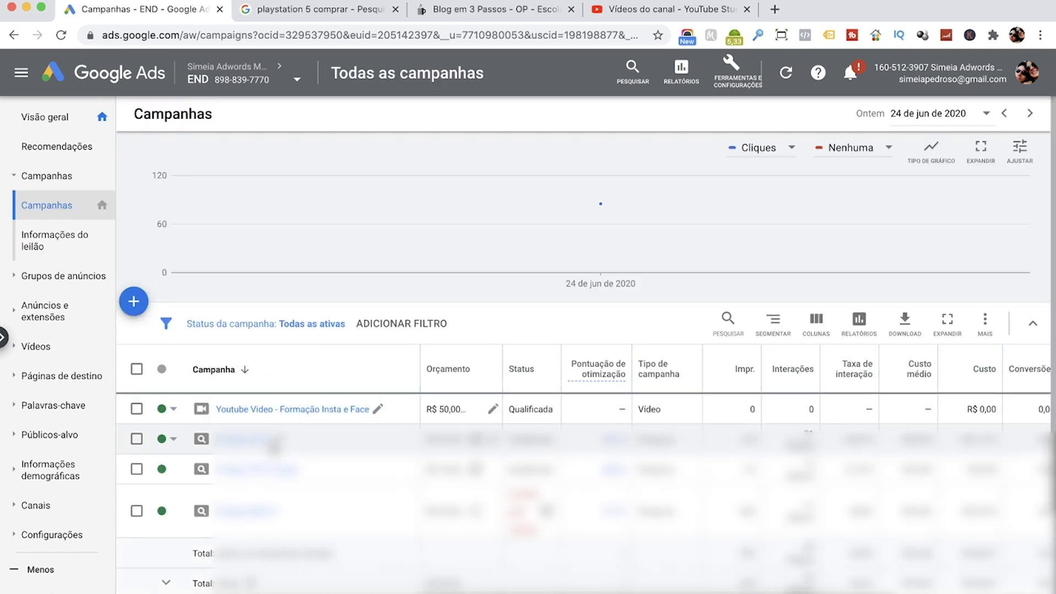
{"action": "left_click", "coordinate": [257, 417]}
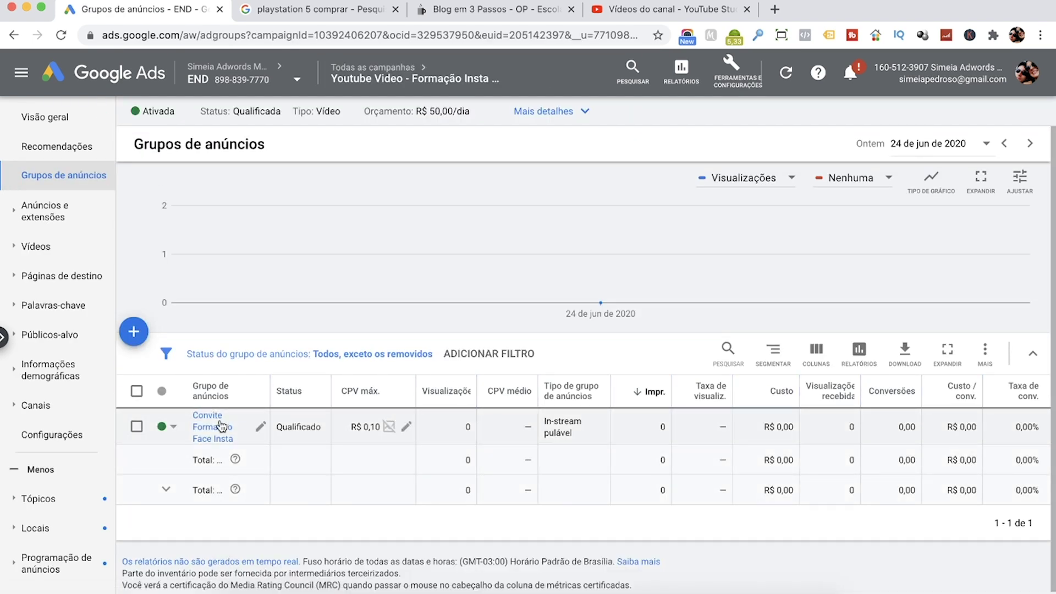
{"action": "double_click", "coordinate": [307, 426]}
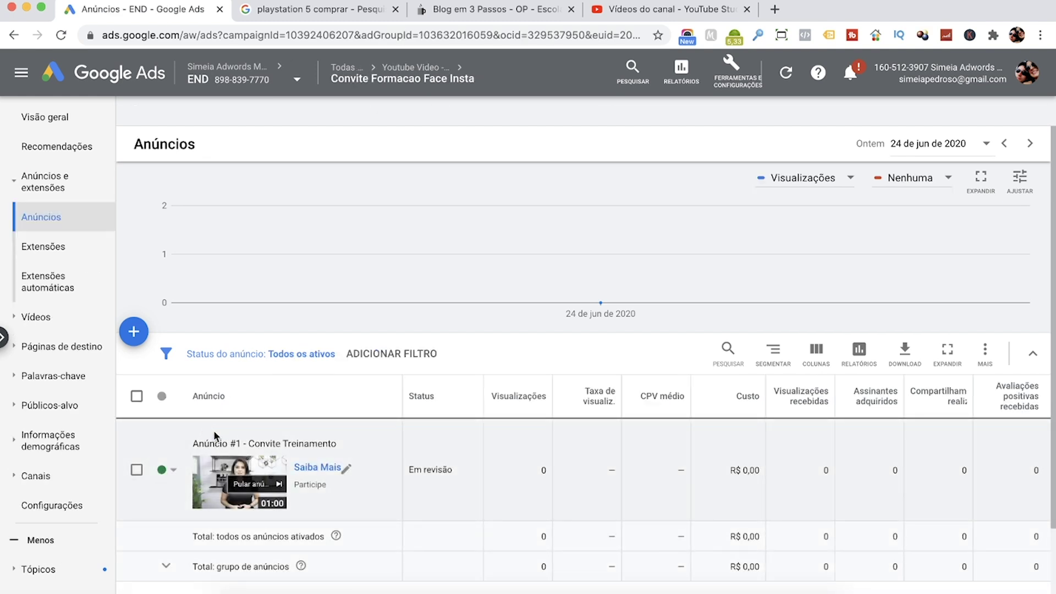
{"action": "left_click_drag", "start_coordinate": [450, 468], "coordinate": [408, 472]}
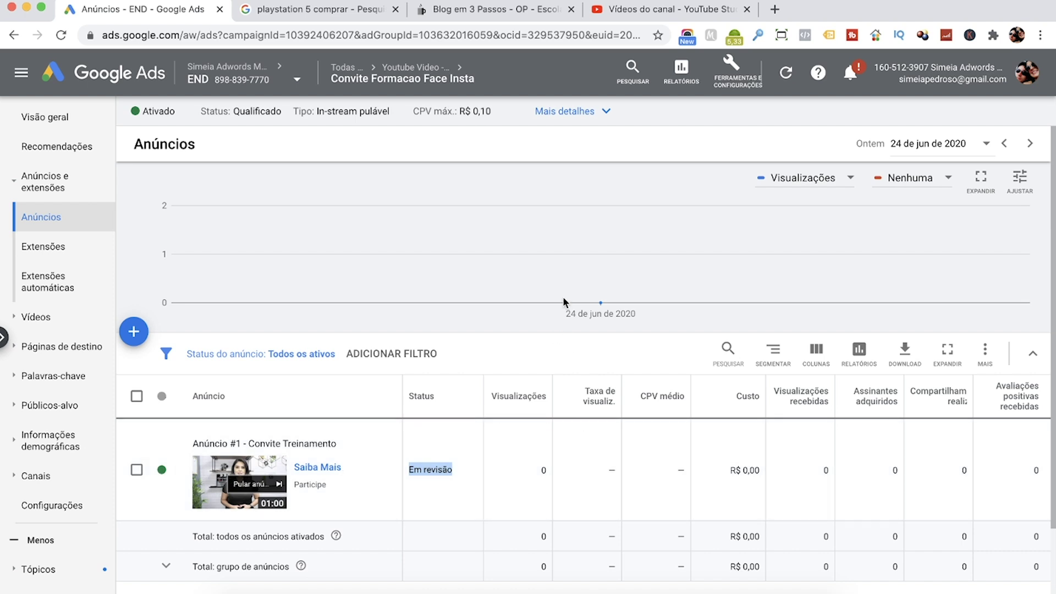
{"action": "mouse_move", "coordinate": [641, 282]}
{"action": "left_click", "coordinate": [451, 483]}
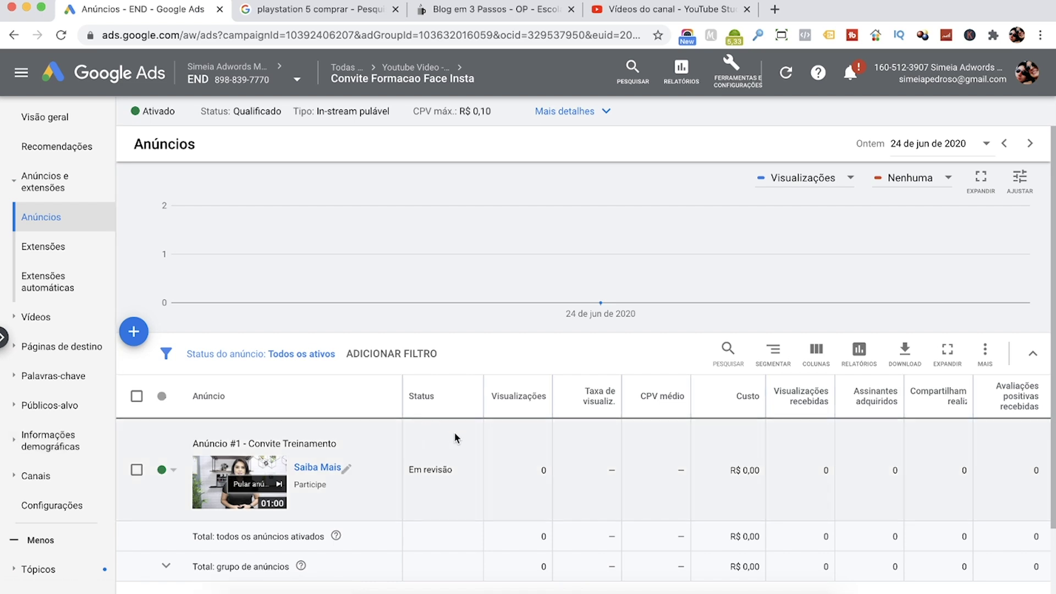
Return to the list of all campaigns and pause the Youtube Video - Formação Insta e Face campaign
{"action": "mouse_move", "coordinate": [353, 71]}
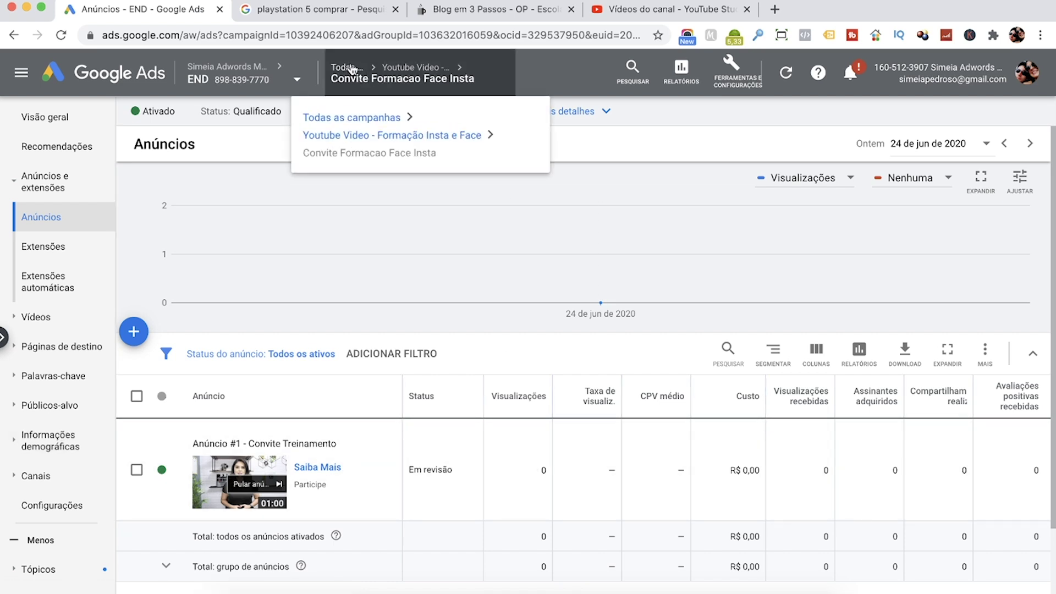
{"action": "left_click", "coordinate": [353, 113]}
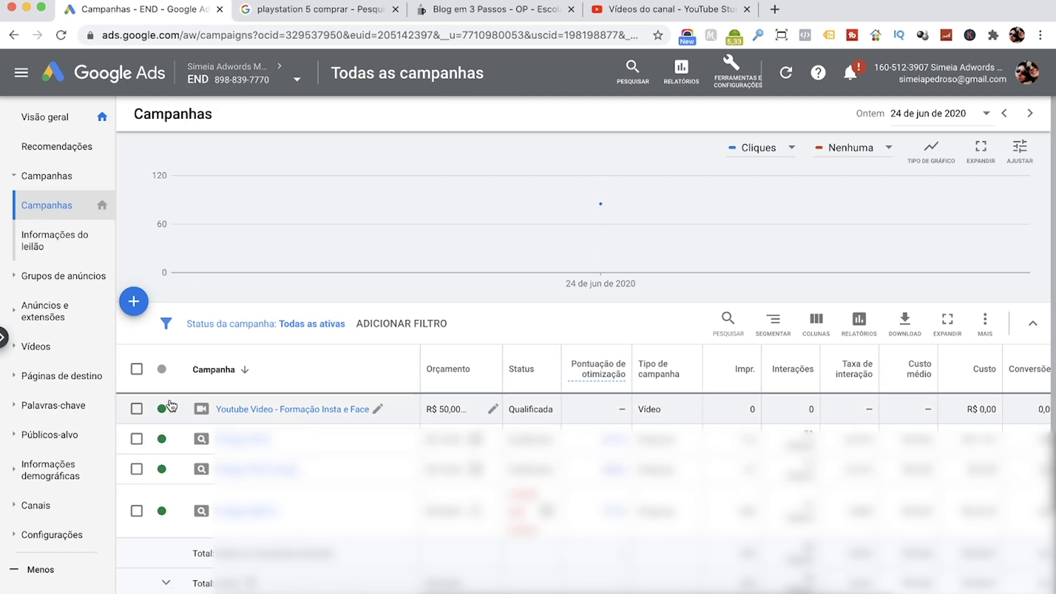
{"action": "left_click", "coordinate": [174, 410]}
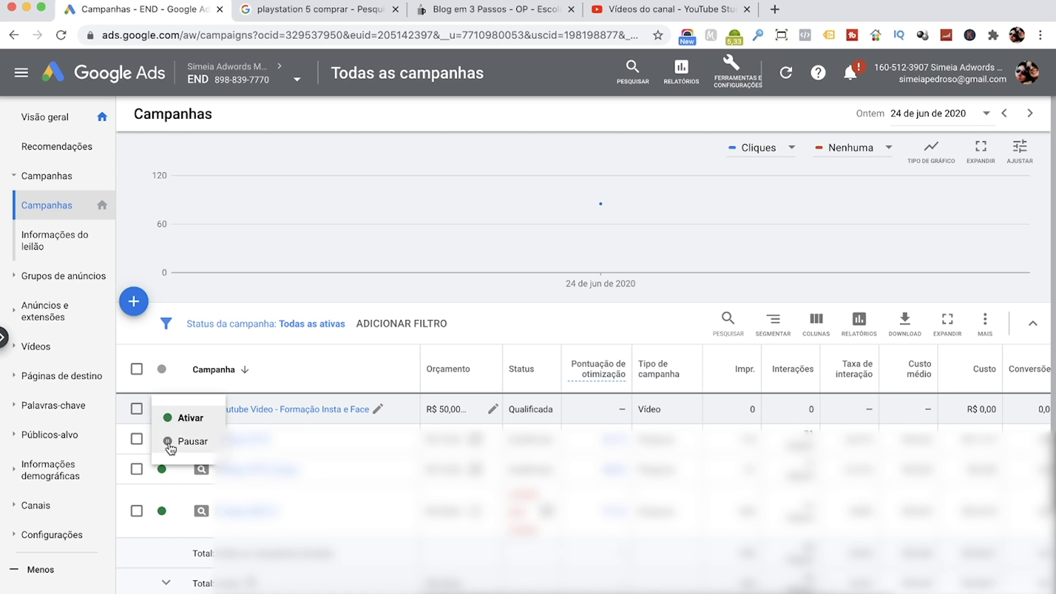
{"action": "left_click", "coordinate": [170, 445]}
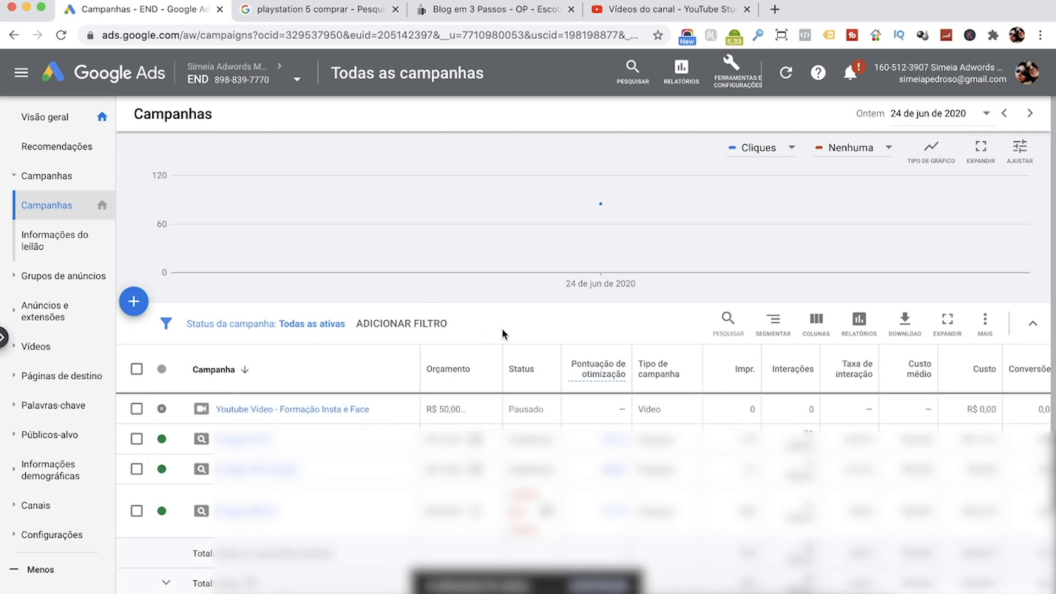